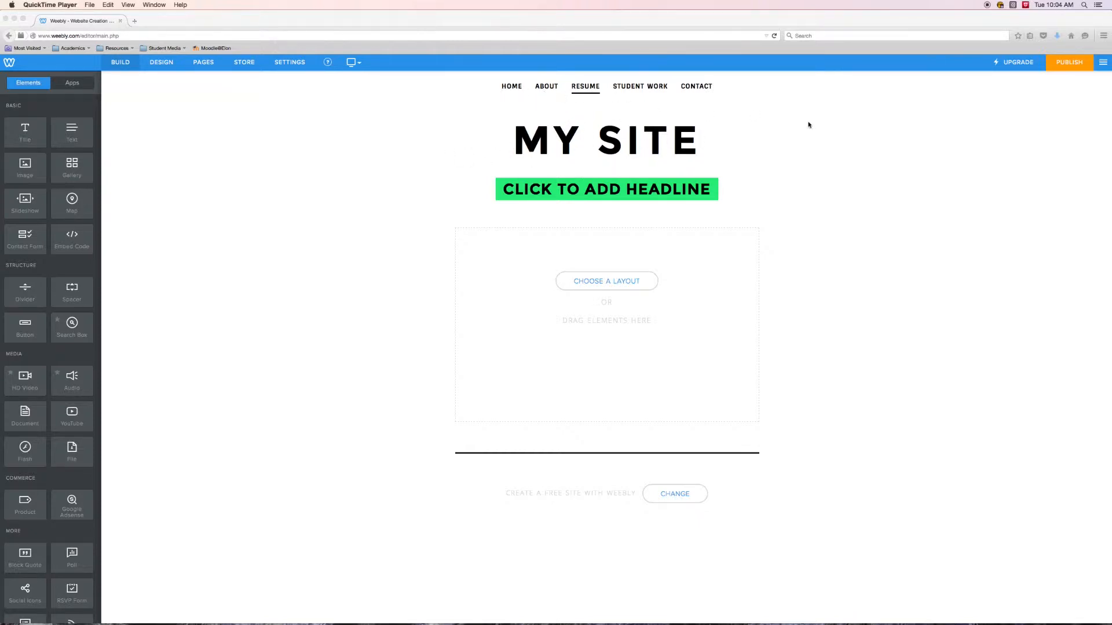
- Look through the Basic, Structure, Media, Commerce and More groups of available page elements
click(810, 125)
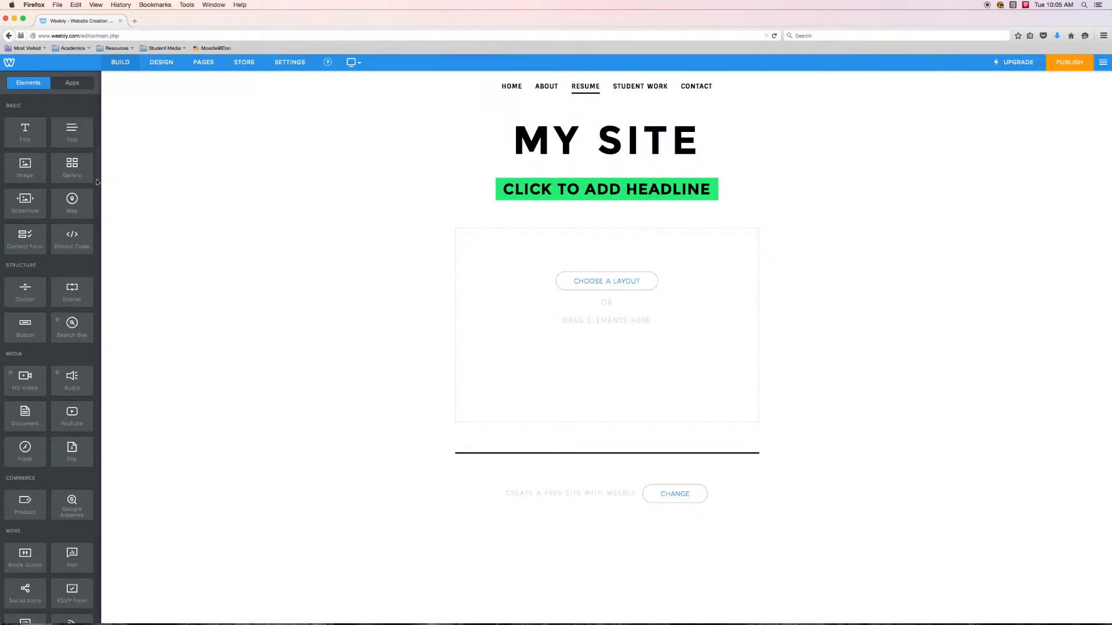
scroll(98, 230, down, 2)
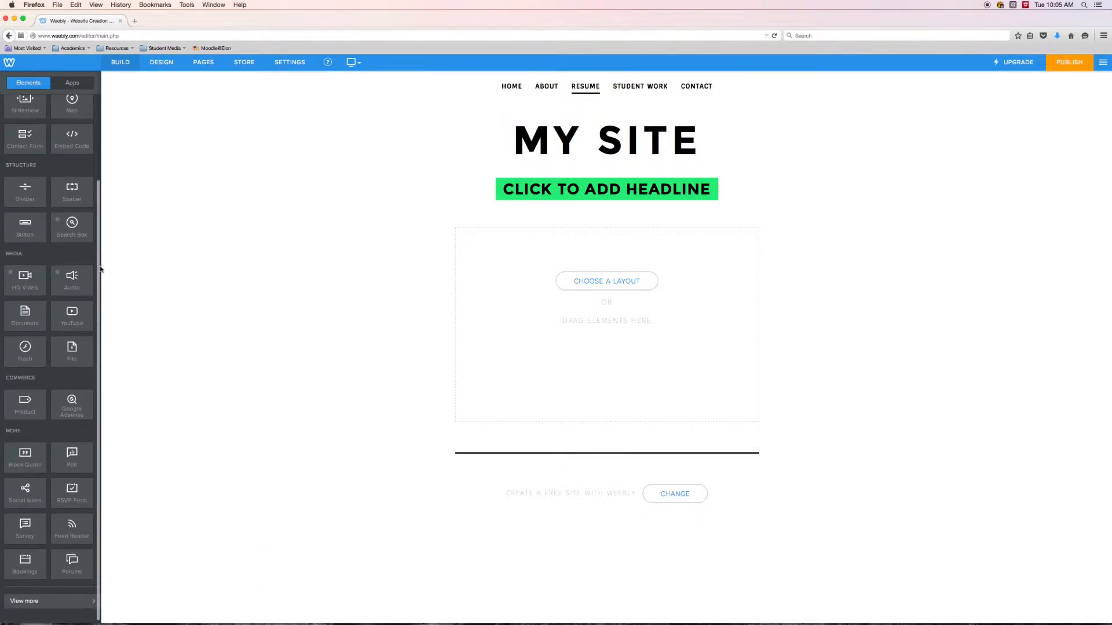
scroll(100, 232, up, 1)
scroll(99, 199, up, 1)
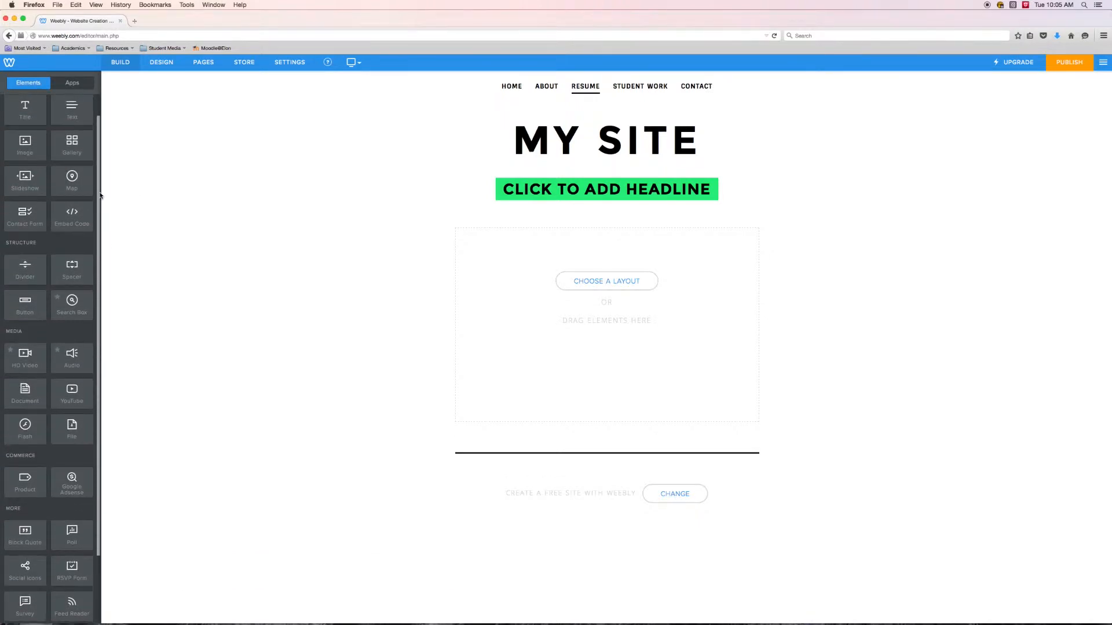
scroll(99, 185, up, 1)
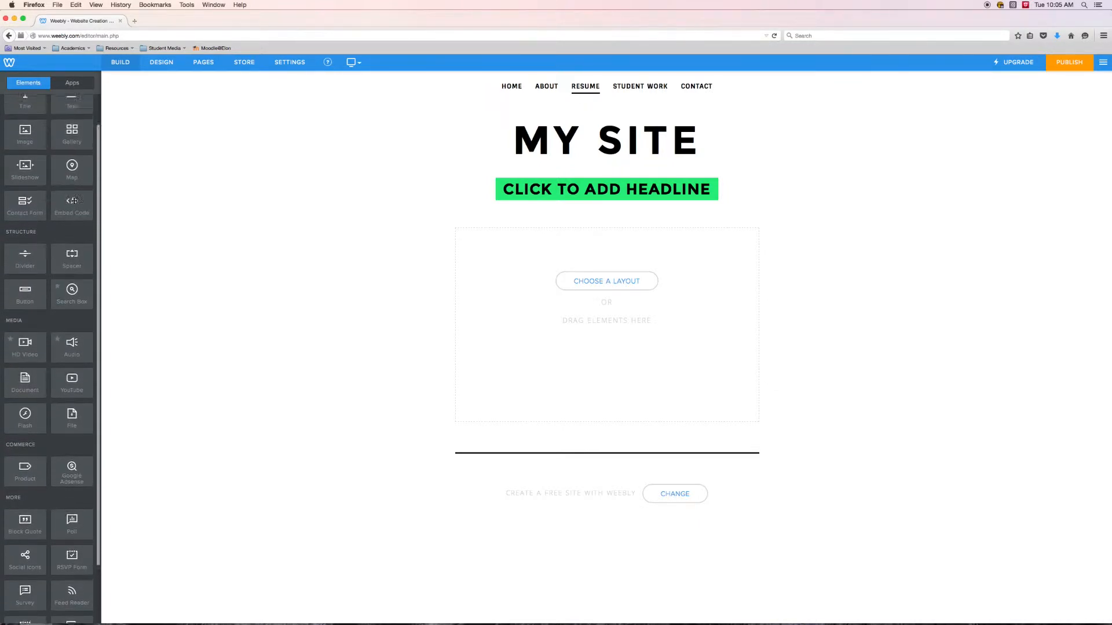
scroll(76, 215, up, 1)
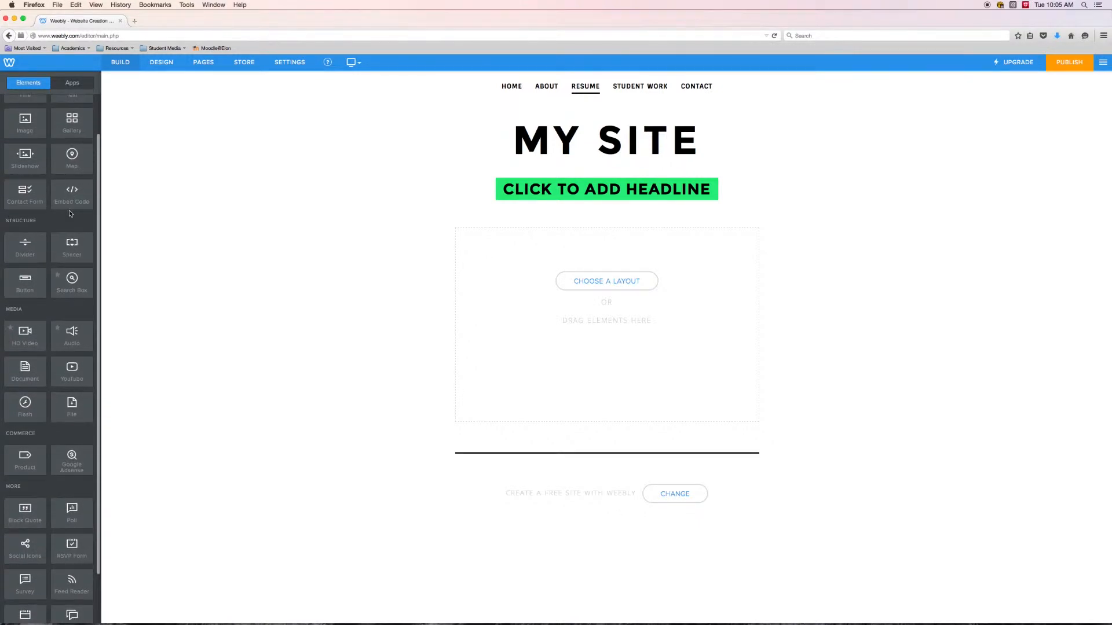
scroll(69, 207, up, 1)
scroll(70, 209, down, 1)
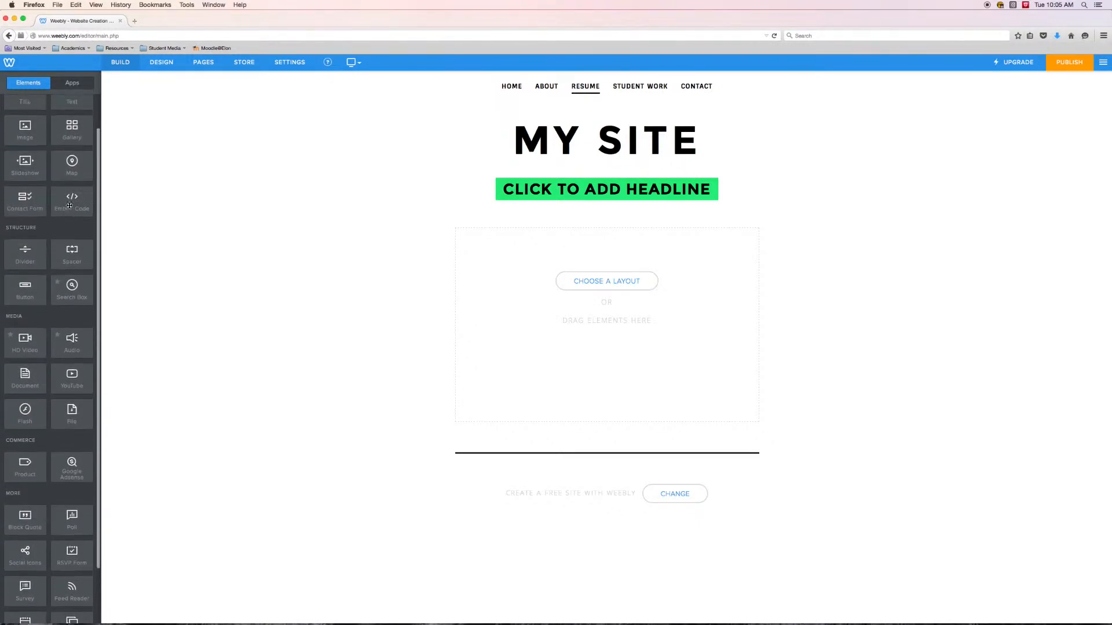
scroll(72, 211, up, 1)
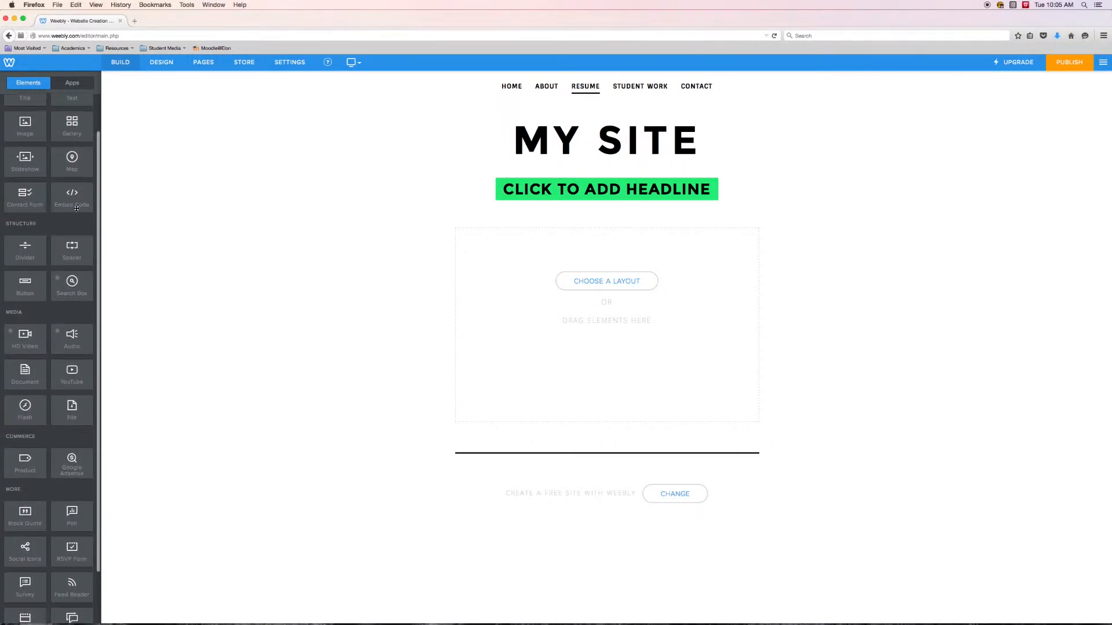
scroll(78, 255, down, 3)
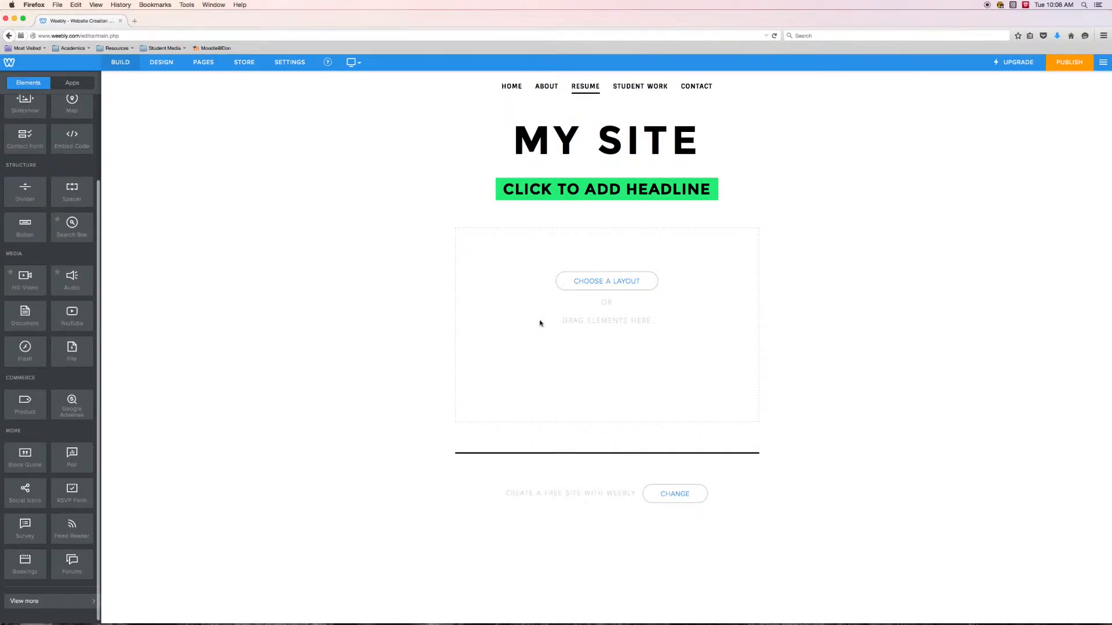
scroll(93, 299, up, 1)
scroll(93, 299, down, 1)
mouse_move(100, 322)
mouse_down()
mouse_move(107, 283)
mouse_move(114, 324)
mouse_move(18, 308)
mouse_move(105, 309)
mouse_up()
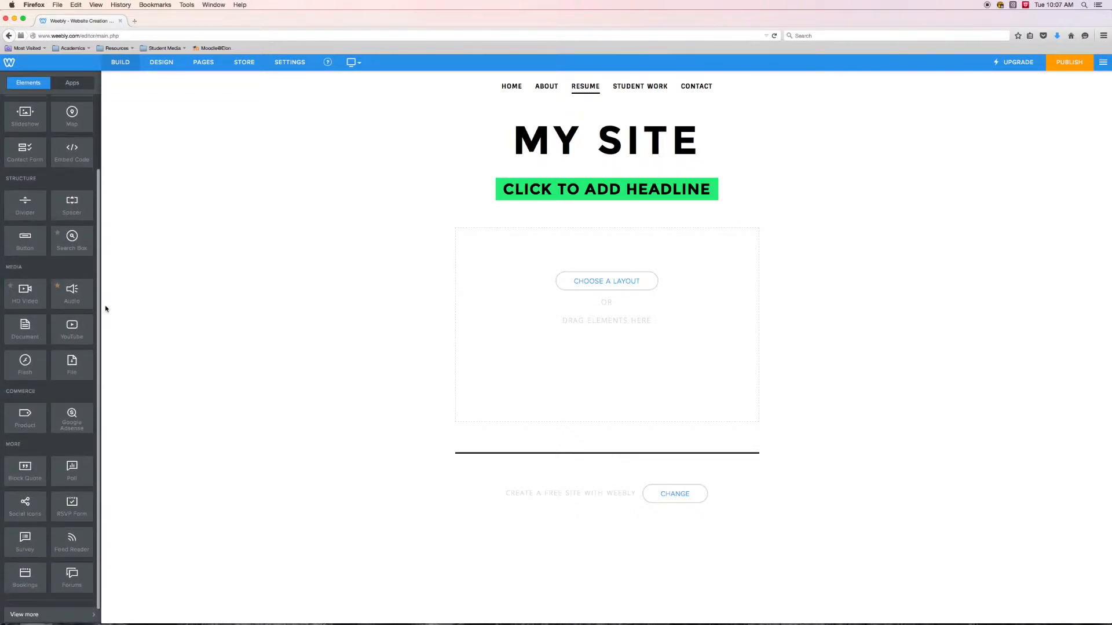
scroll(70, 382, down, 1)
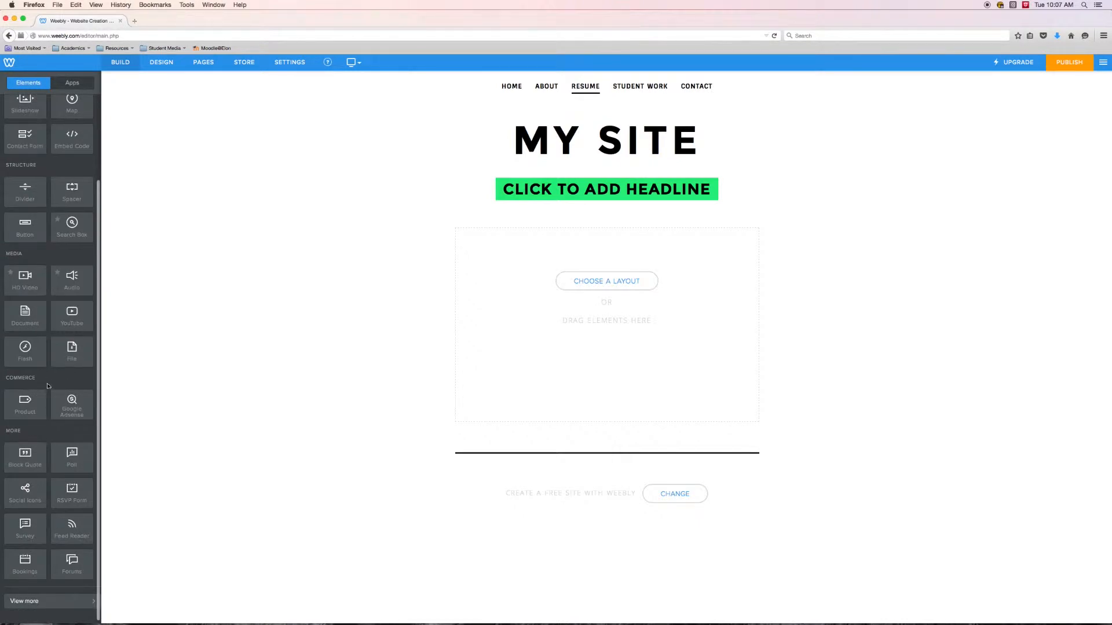
scroll(49, 336, up, 1)
scroll(48, 307, down, 1)
scroll(107, 343, up, 2)
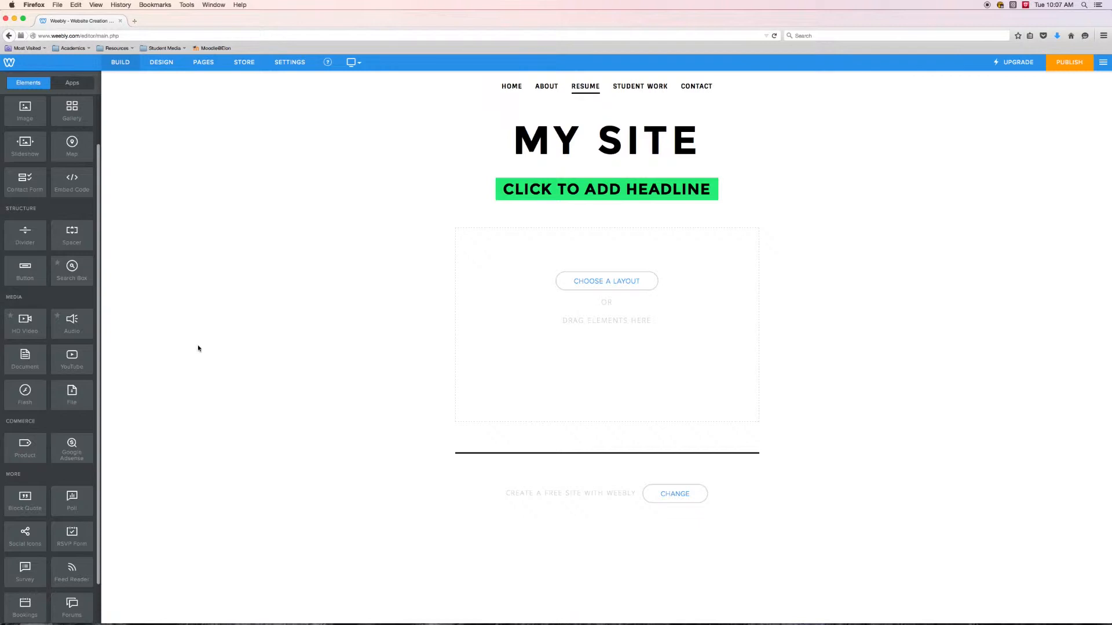
scroll(171, 305, down, 2)
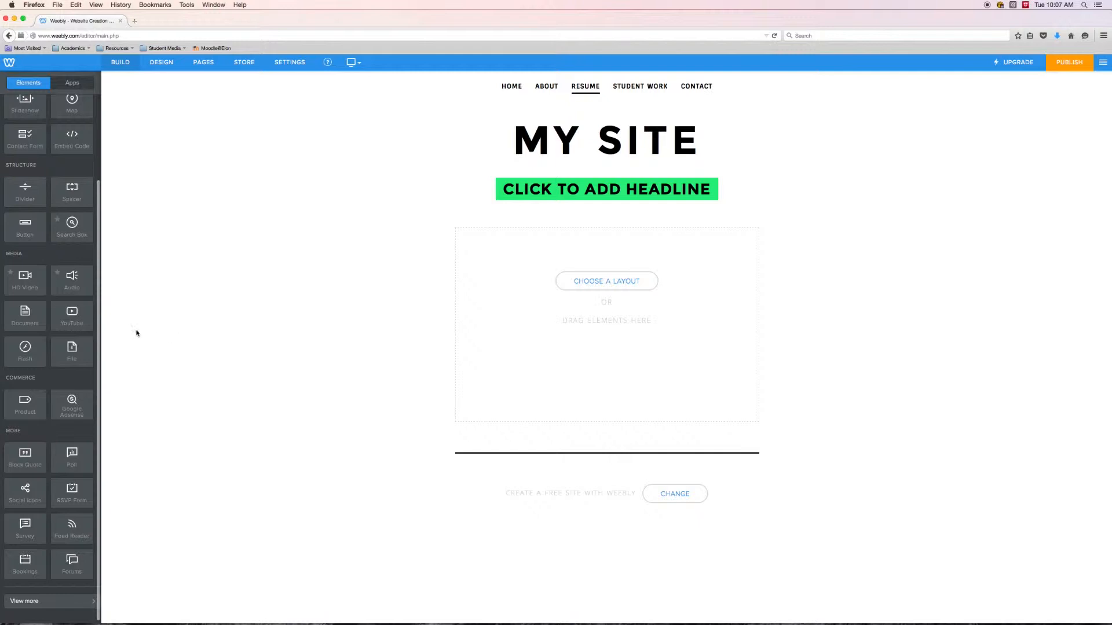
scroll(100, 298, up, 2)
scroll(101, 297, up, 1)
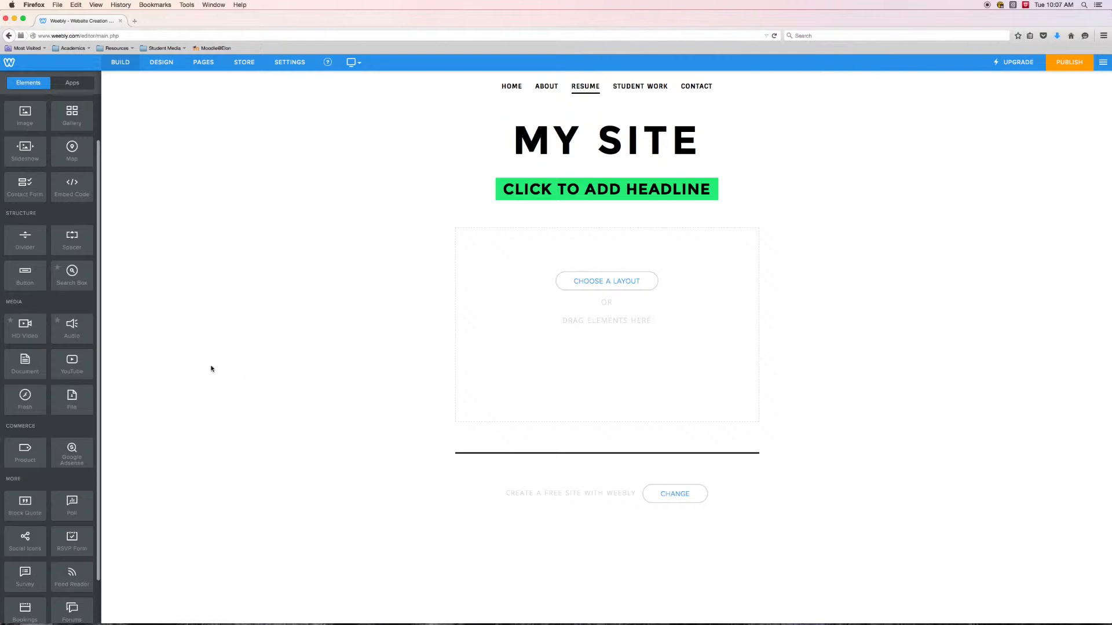
scroll(72, 371, down, 2)
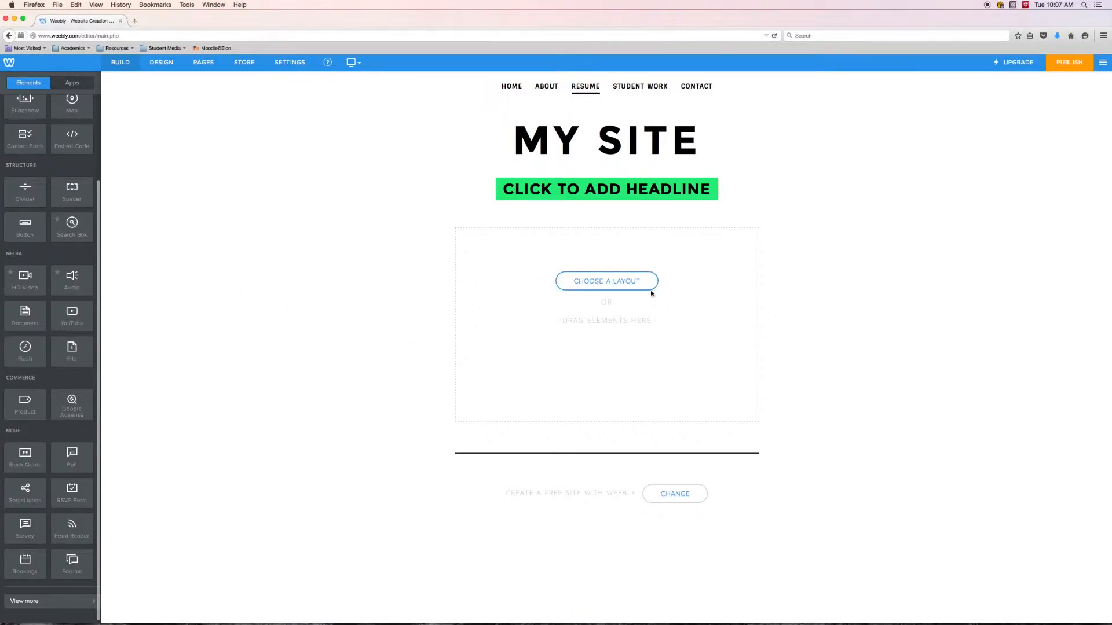
- Browse the ready-made page layouts in the Home, About, Services, Contact, Menu and Portfolio categories, and close them without choosing one
click(601, 283)
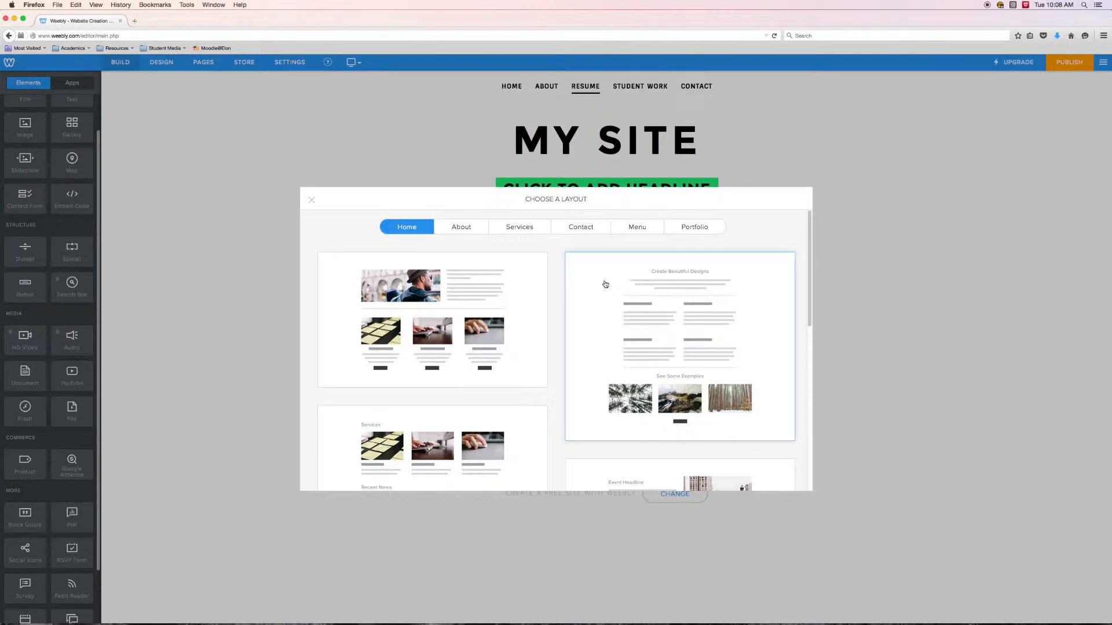
click(463, 227)
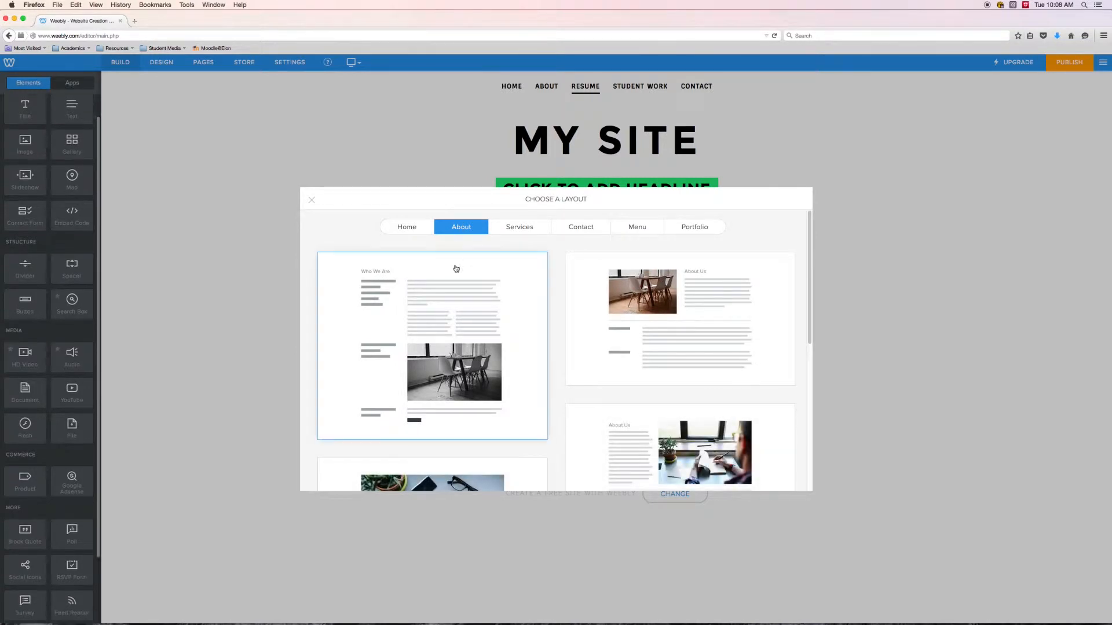
scroll(466, 255, down, 1)
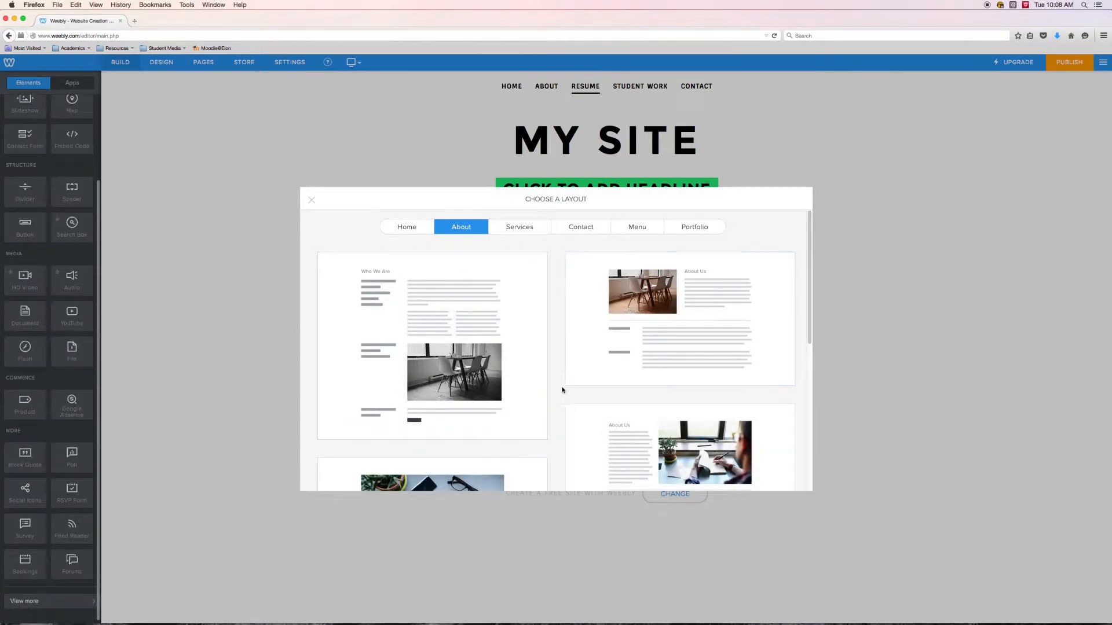
click(520, 231)
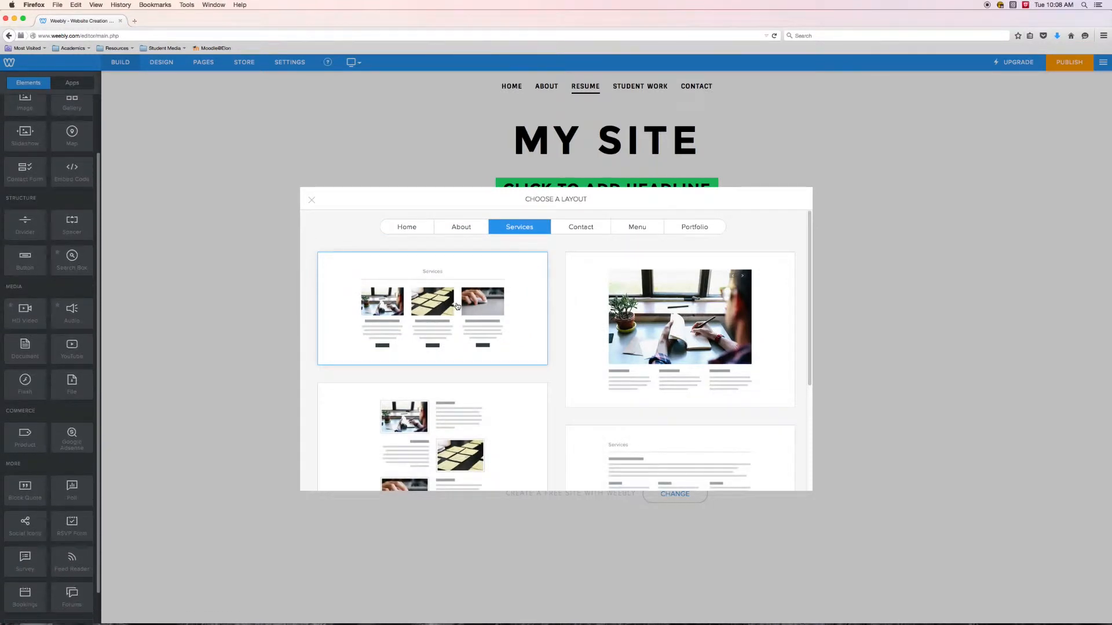
click(581, 226)
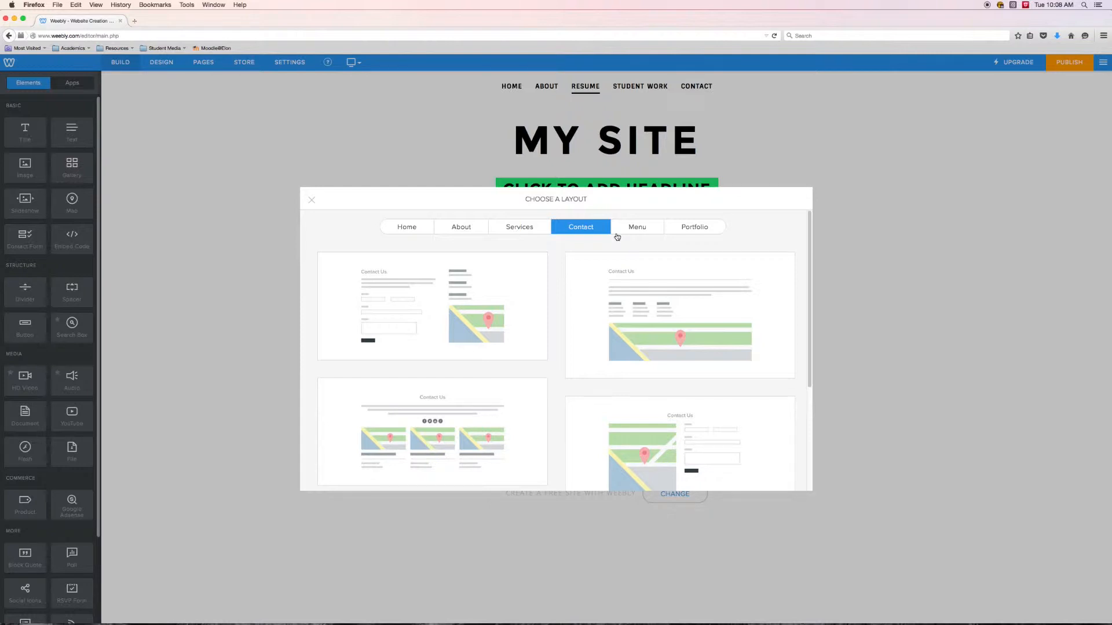
click(624, 227)
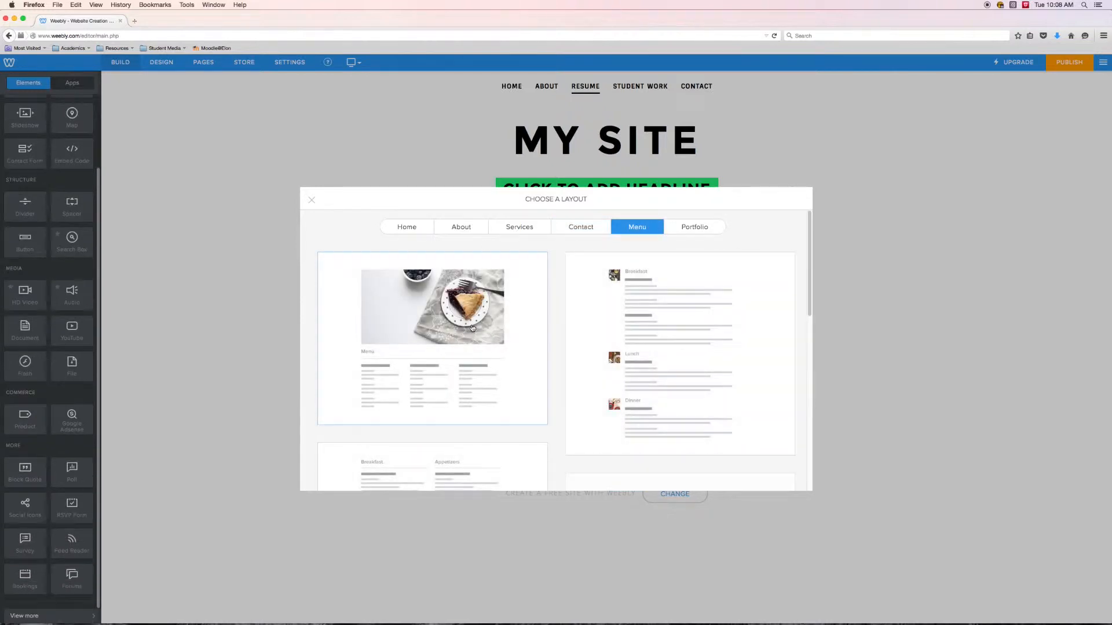
click(699, 231)
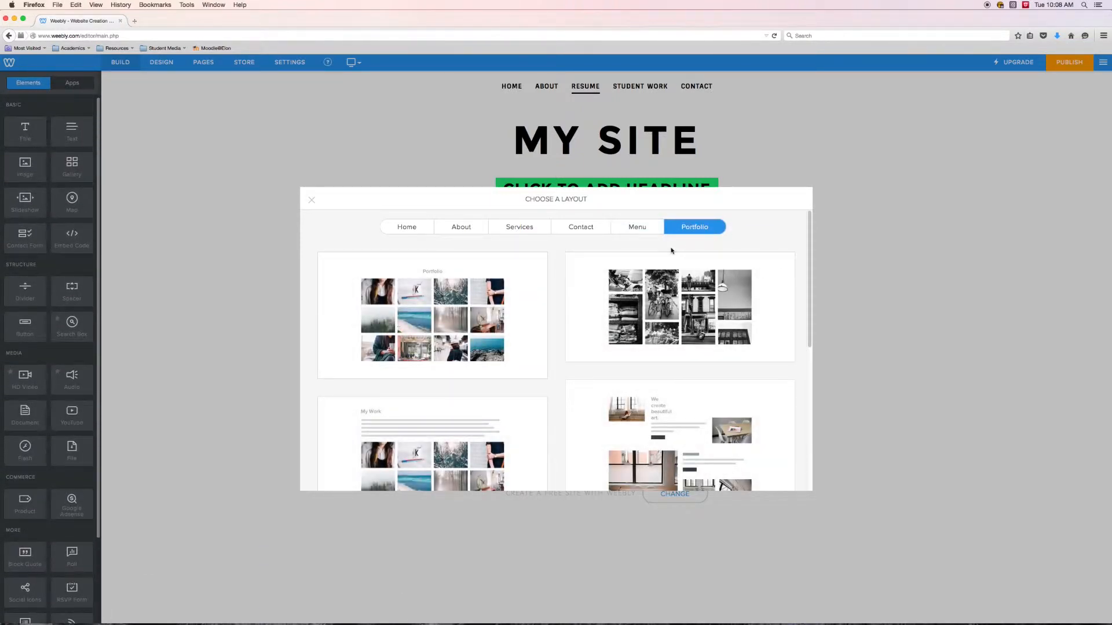
mouse_move(808, 270)
mouse_down()
mouse_move(793, 365)
mouse_move(809, 430)
mouse_move(817, 258)
mouse_up()
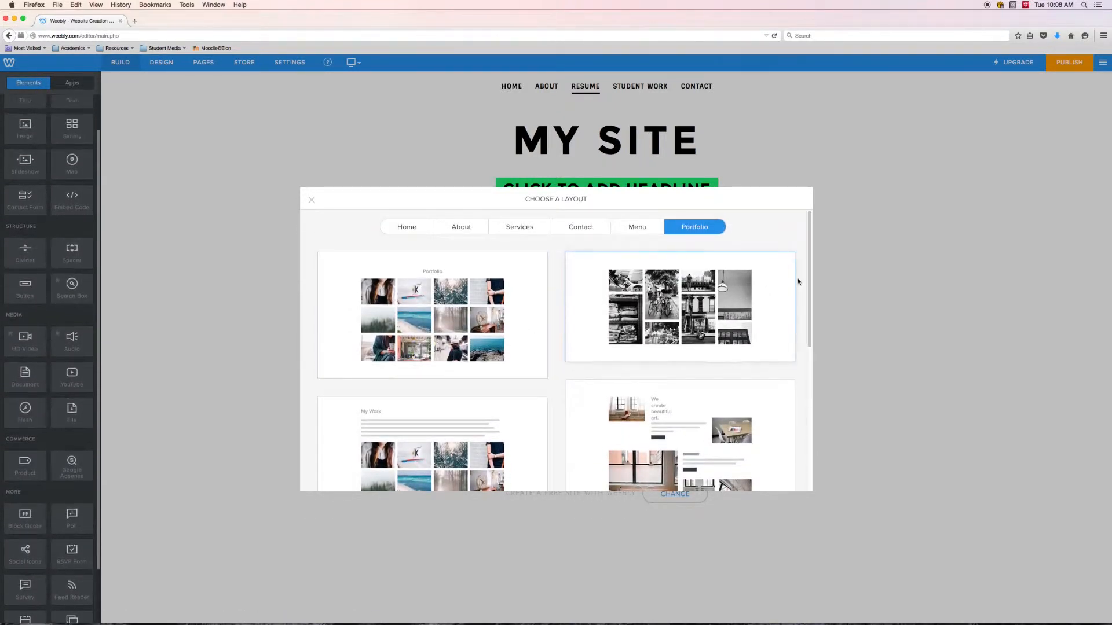
mouse_move(811, 267)
mouse_down()
mouse_move(801, 408)
mouse_move(818, 265)
mouse_up()
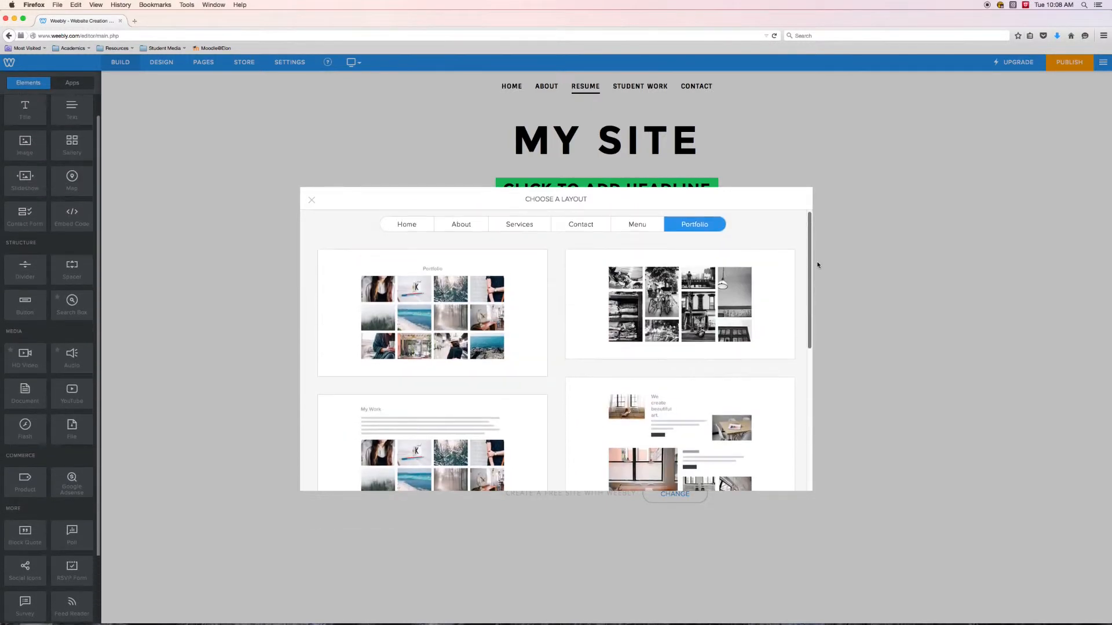
click(310, 200)
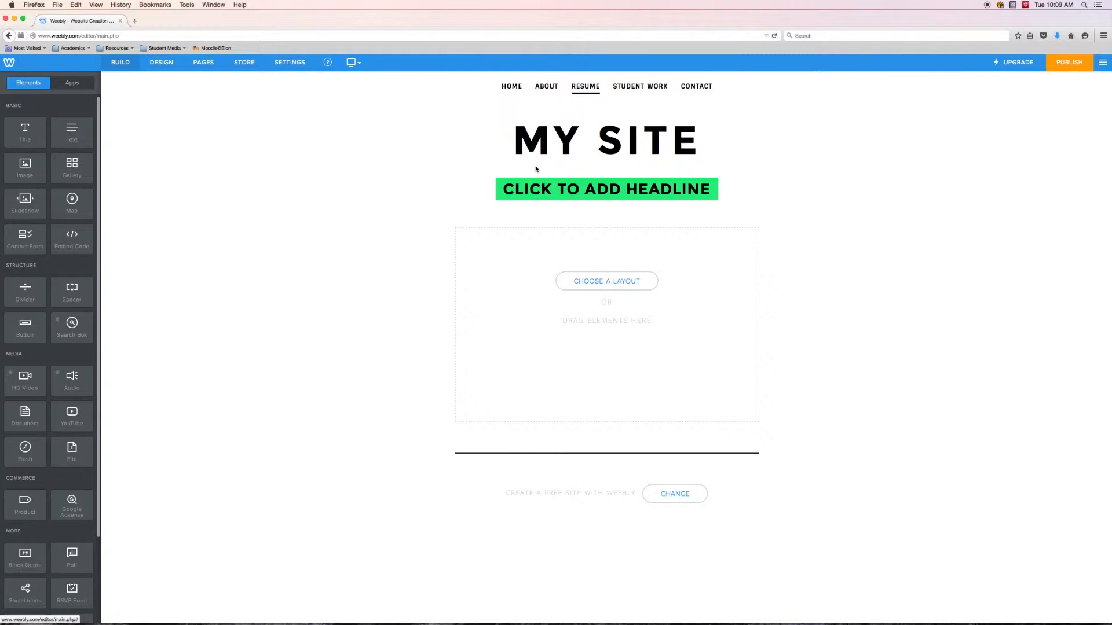
- Replace the site title text with the site owner's full name
mouse_move(678, 143)
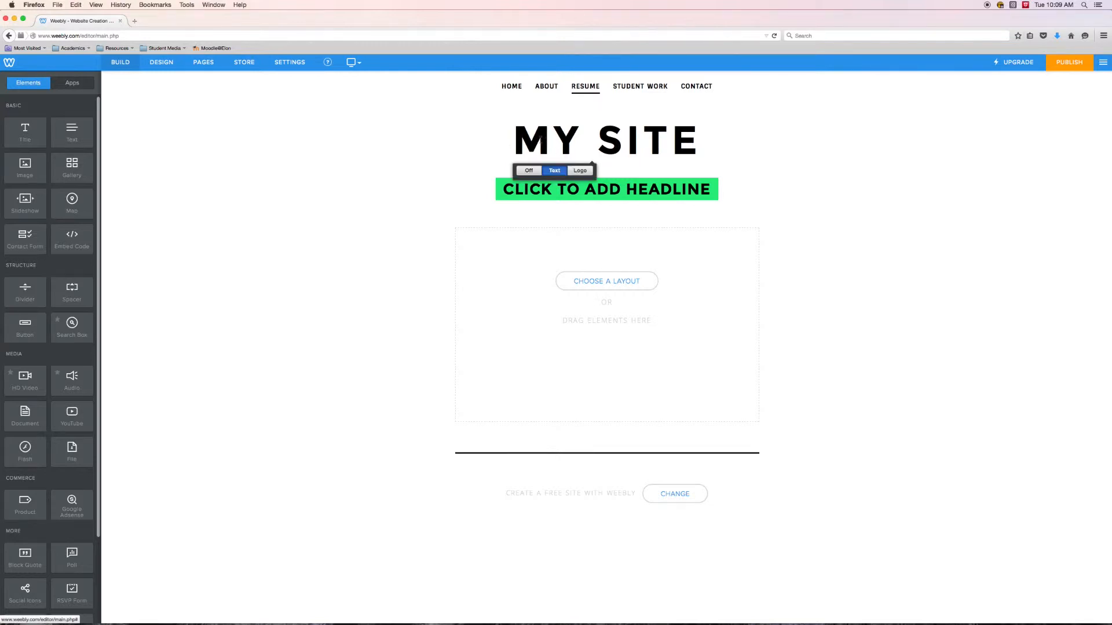
click(690, 143)
key(BackSpace)
key(BackSpace)
key(BackSpace)
key(BackSpace)
key(BackSpace)
key(BackSpace)
key(BackSpace)
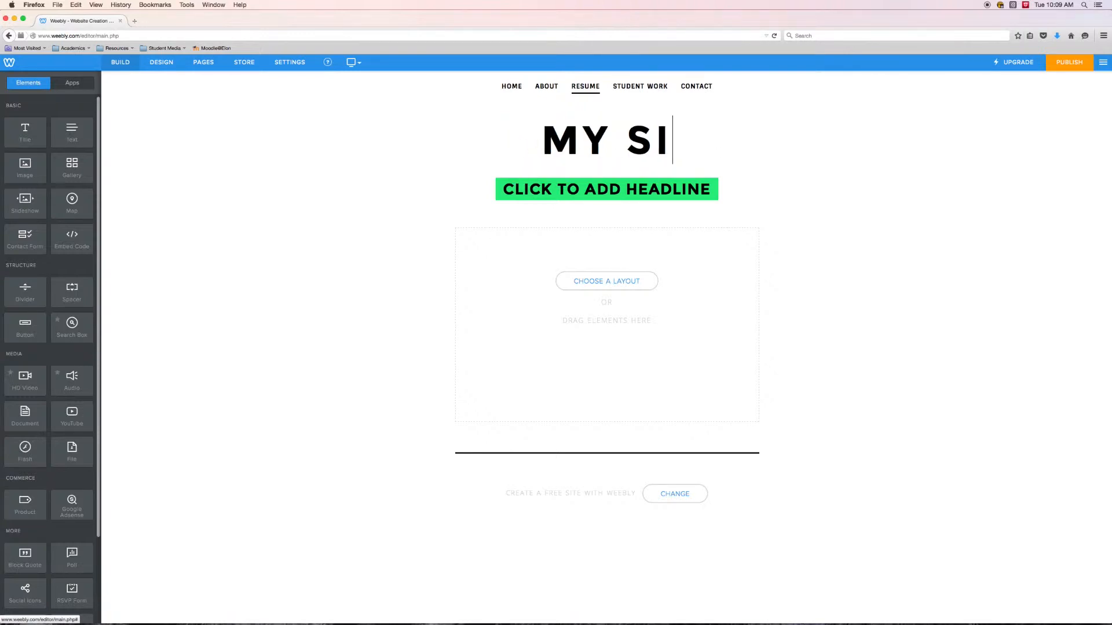
text(KE)
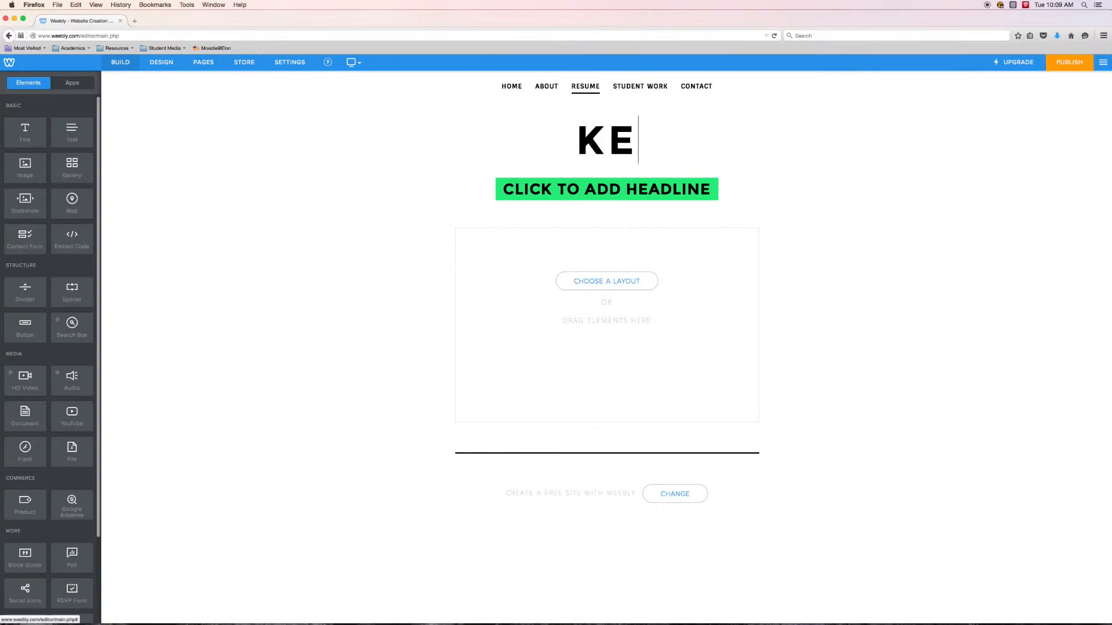
text(NNETH WILSON)
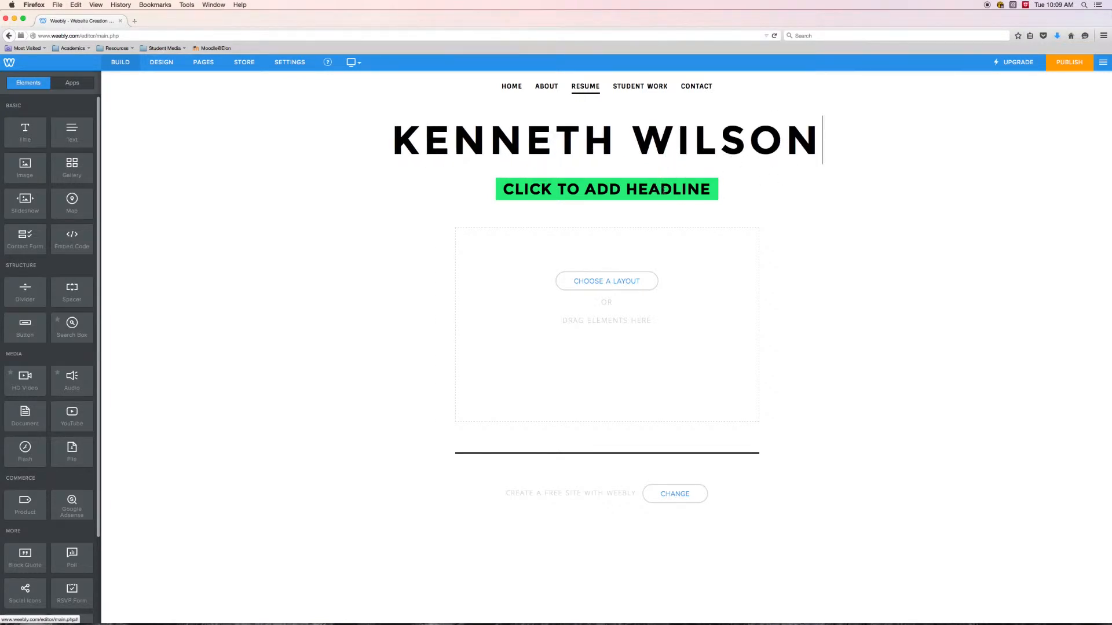
- Replace the headline placeholder under the site title with "WELCOME TO MY EPORTFOLIO"
click(709, 189)
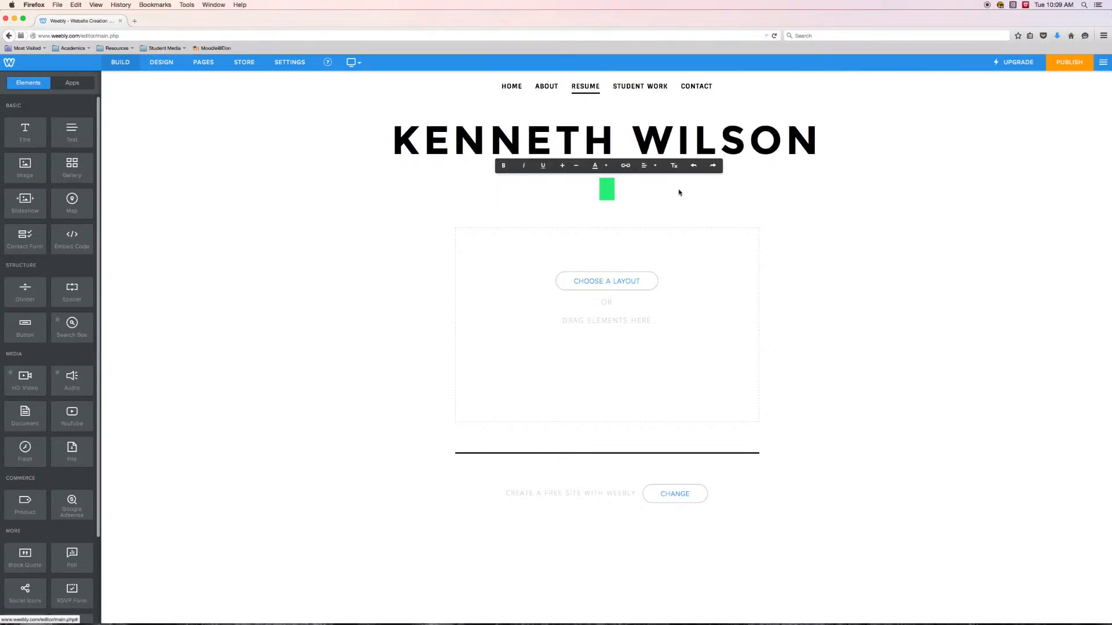
text(WELCOME TO MY EPORTFOLIO)
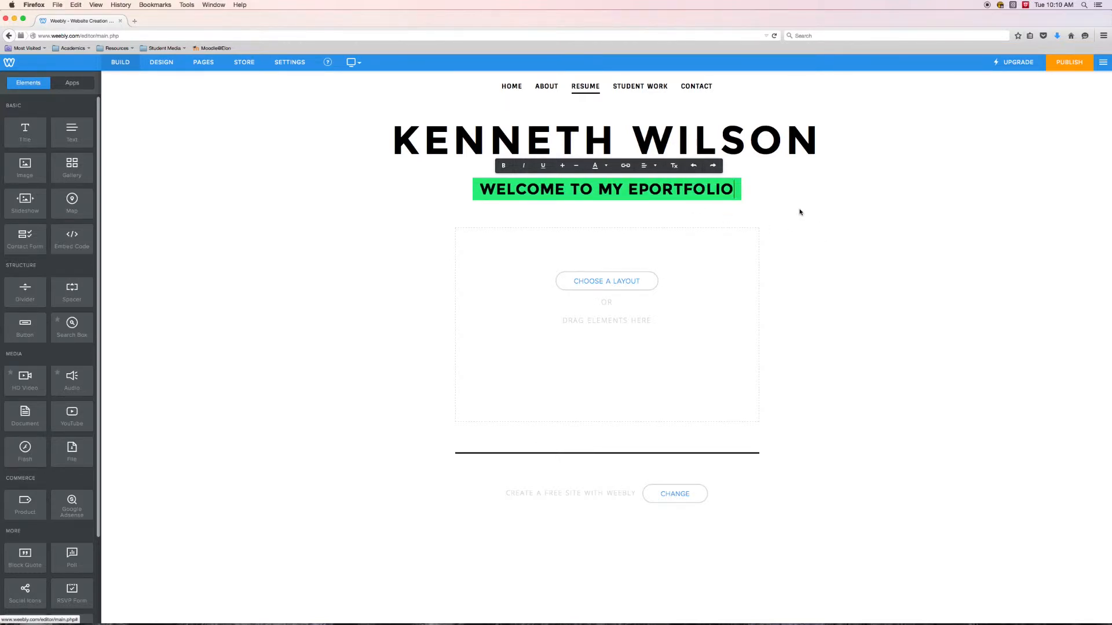
click(861, 247)
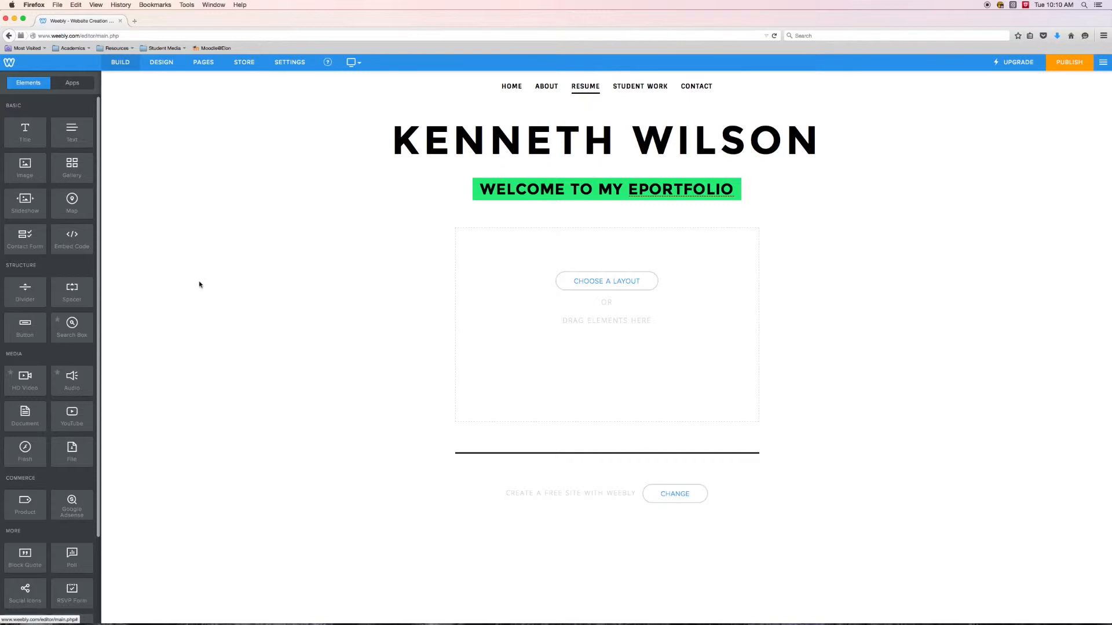
- Add an Image element to the Resume page's empty content area and upload RG_1.jpg from the Desktop into it
drag(25, 169, 43, 188)
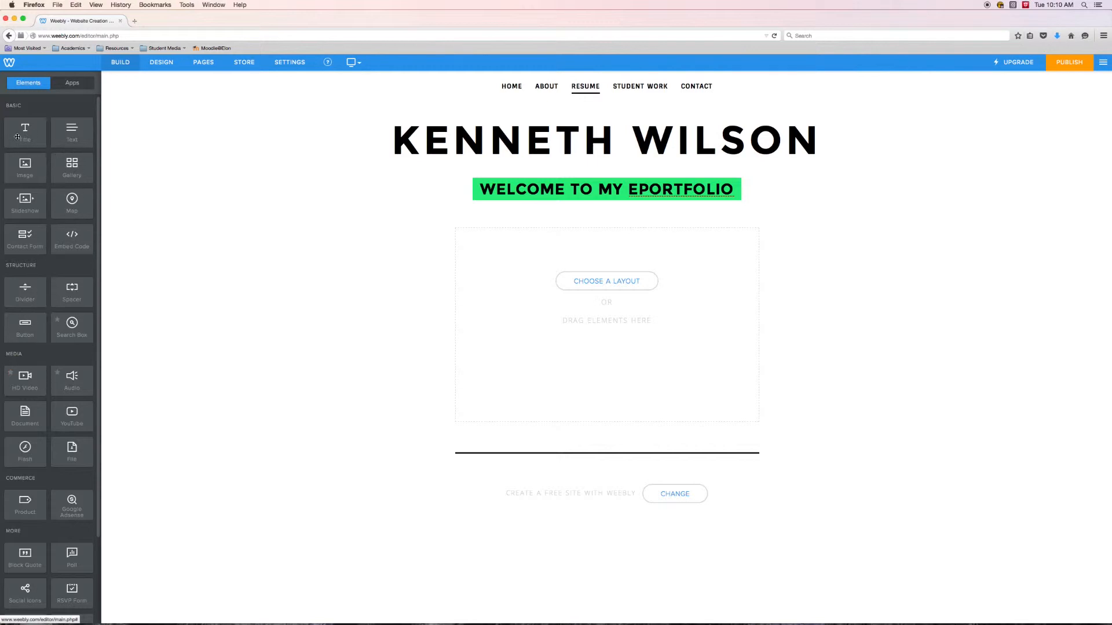
drag(25, 165, 589, 317)
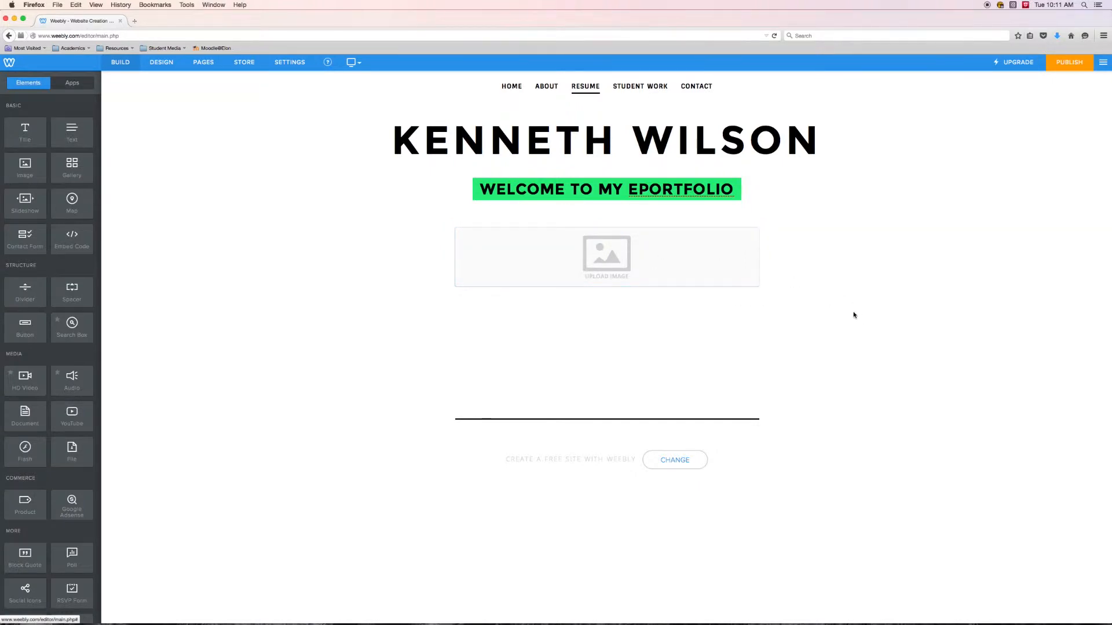
click(599, 255)
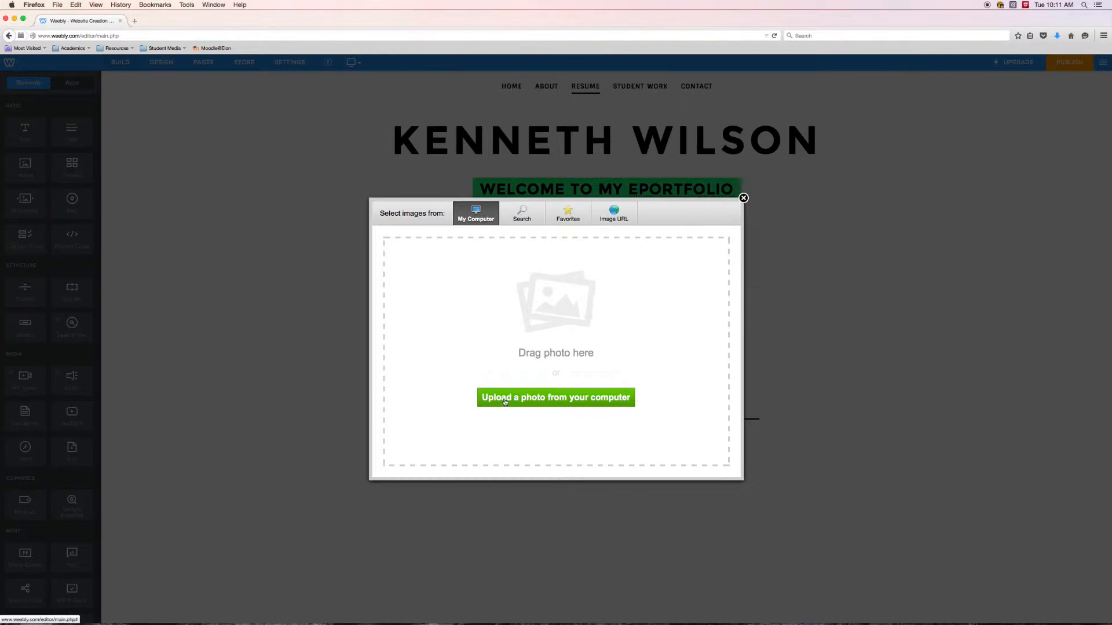
click(570, 406)
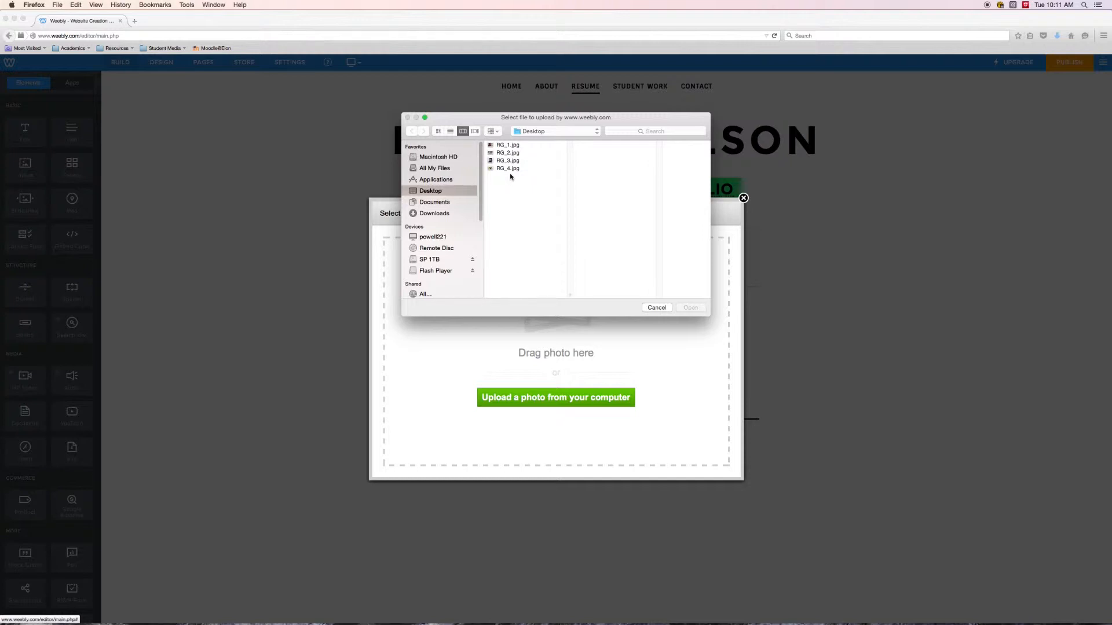
click(504, 145)
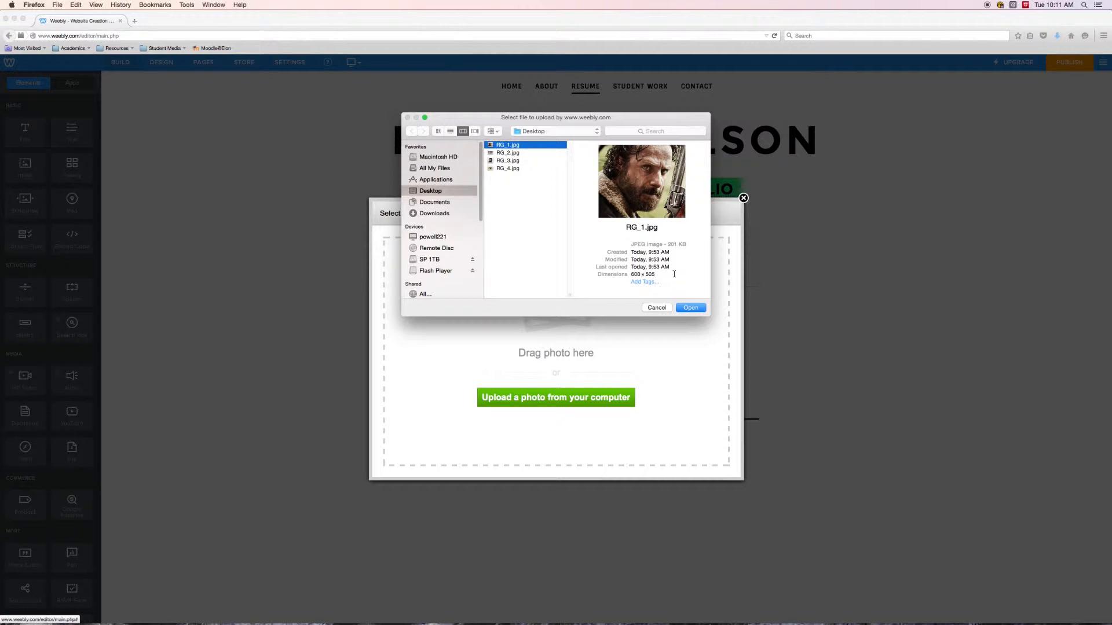
click(688, 307)
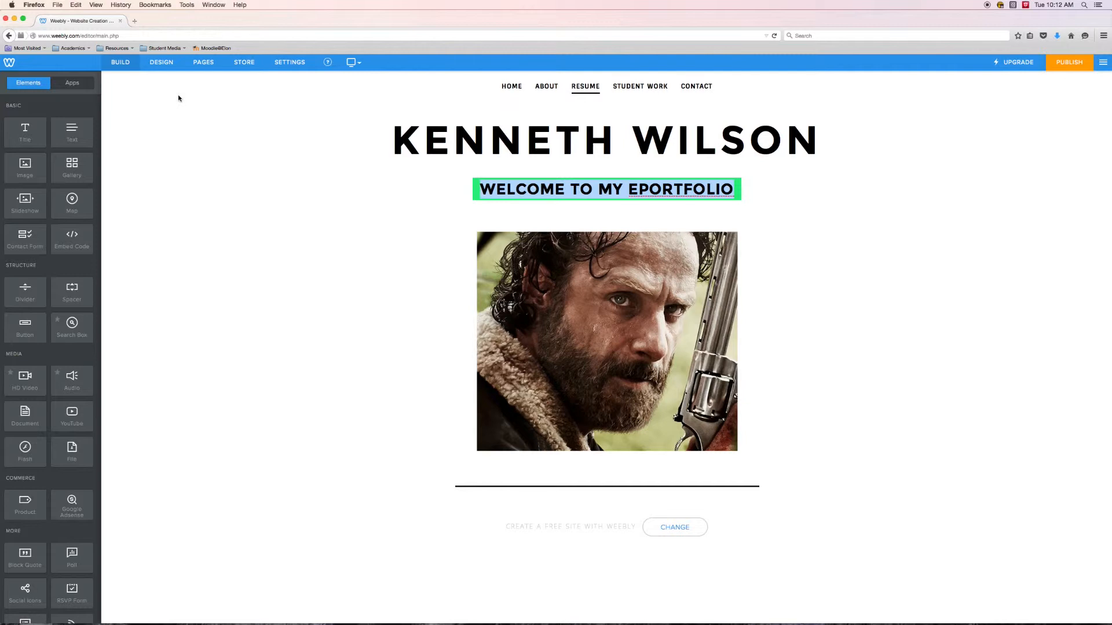
- Open the Photography page under Student Work and add a Slideshow element with the Thumbnails on Bottom style to its content area
click(203, 62)
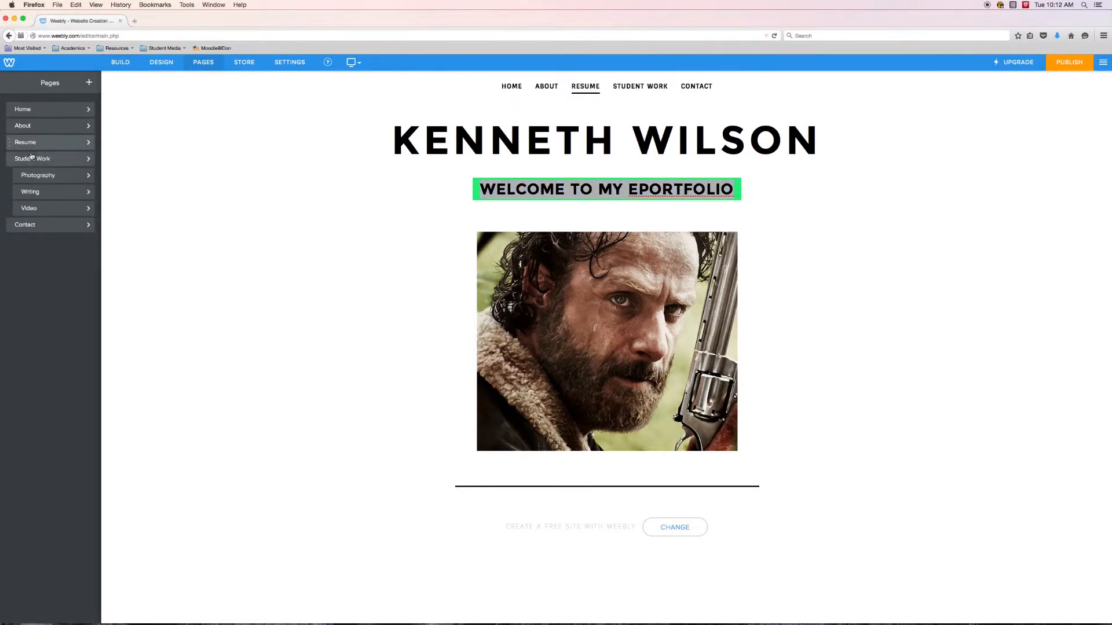
click(31, 175)
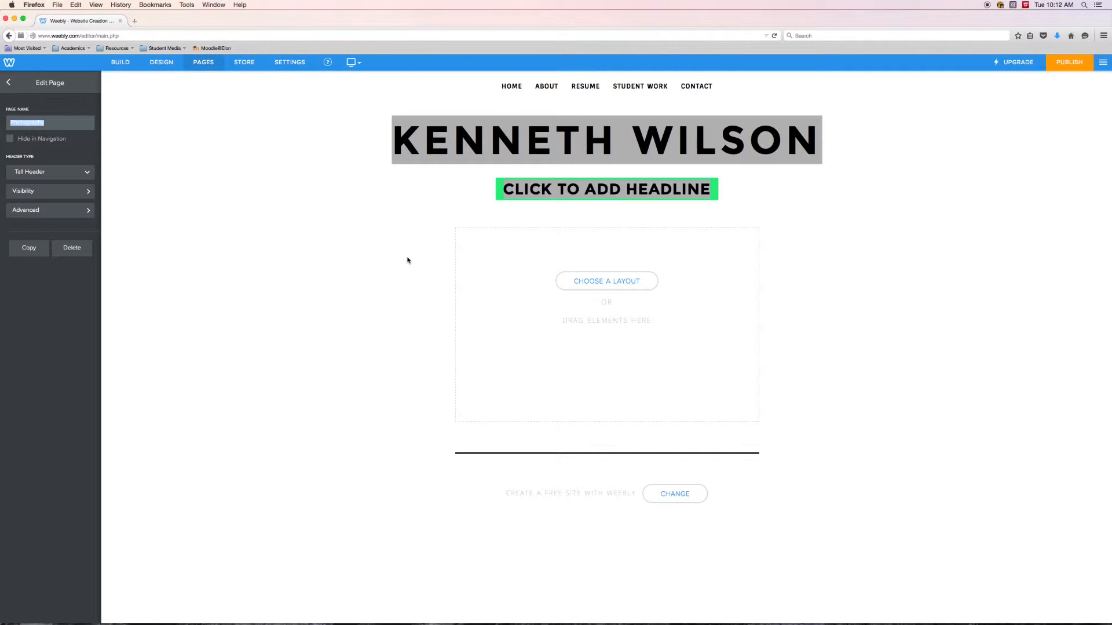
mouse_move(450, 154)
click(965, 482)
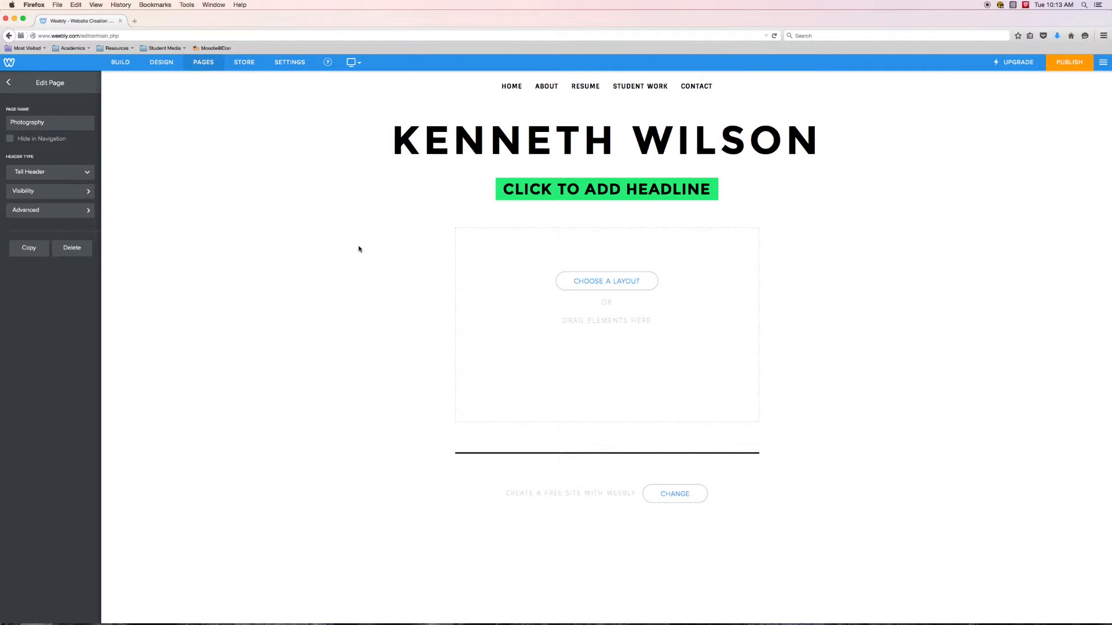
click(121, 64)
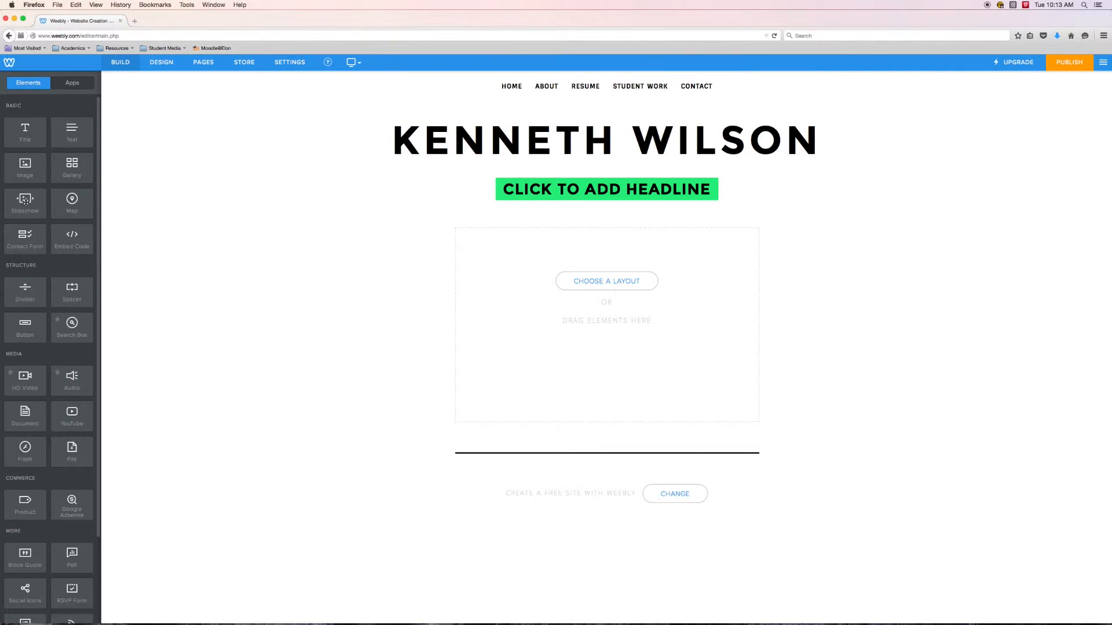
drag(21, 200, 608, 315)
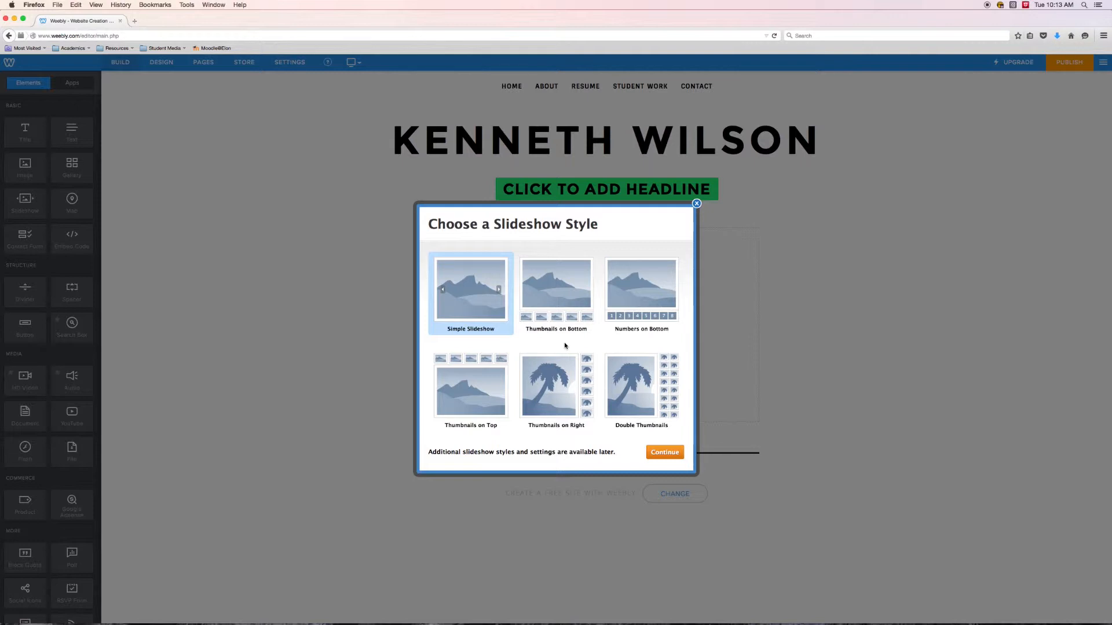
click(561, 294)
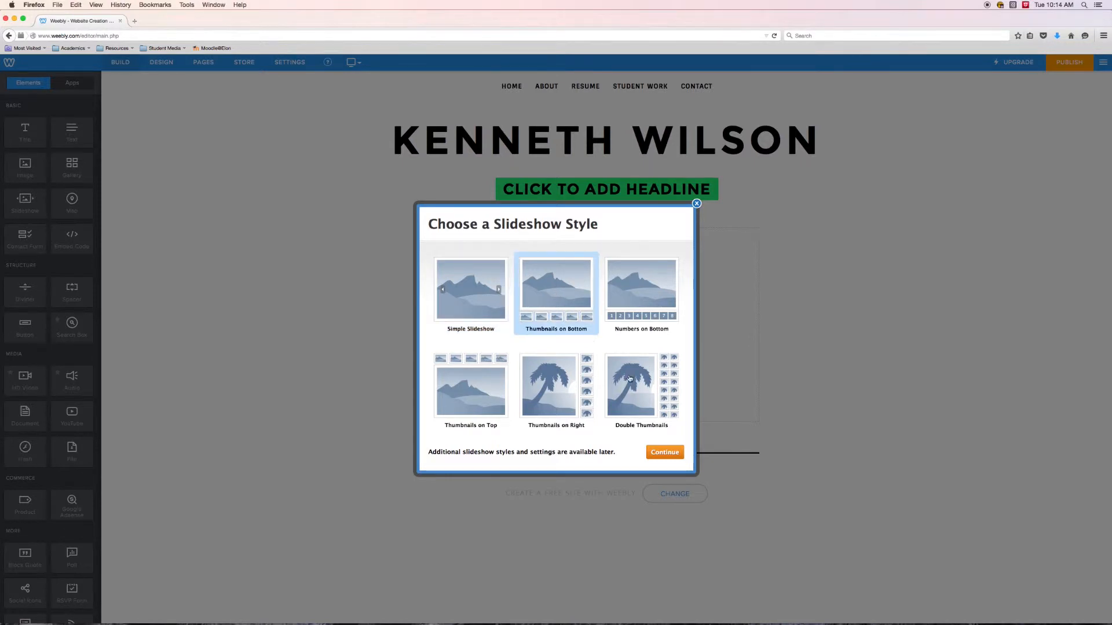
click(664, 453)
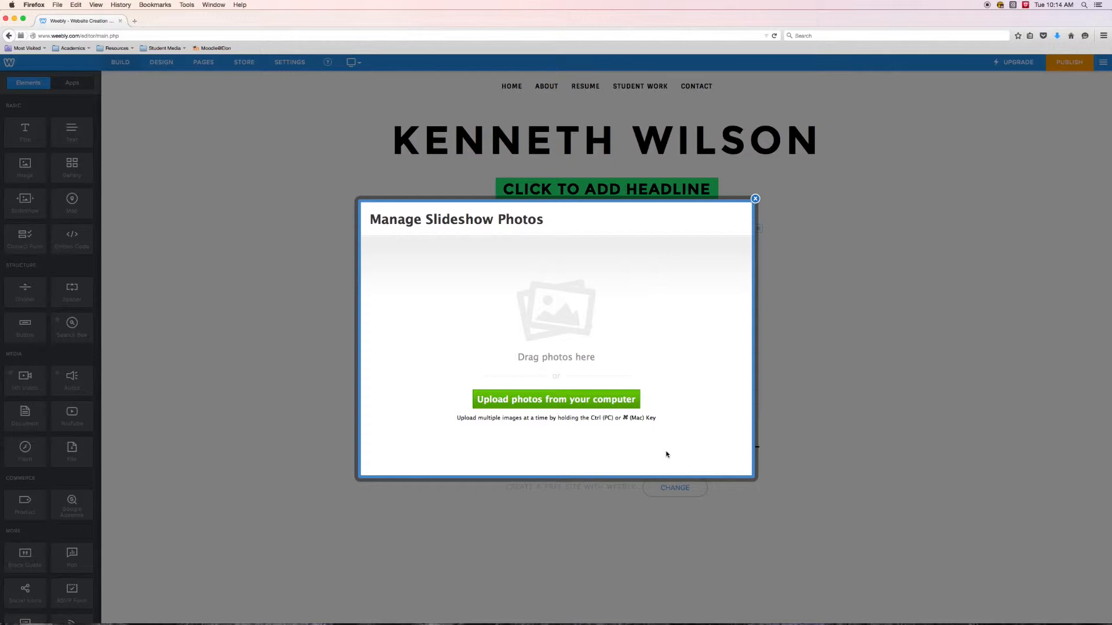
- Upload RG_1.jpg, RG_2.jpg, RG_3.jpg and RG_4.jpg from the Desktop to the slideshow and save its photos
click(573, 400)
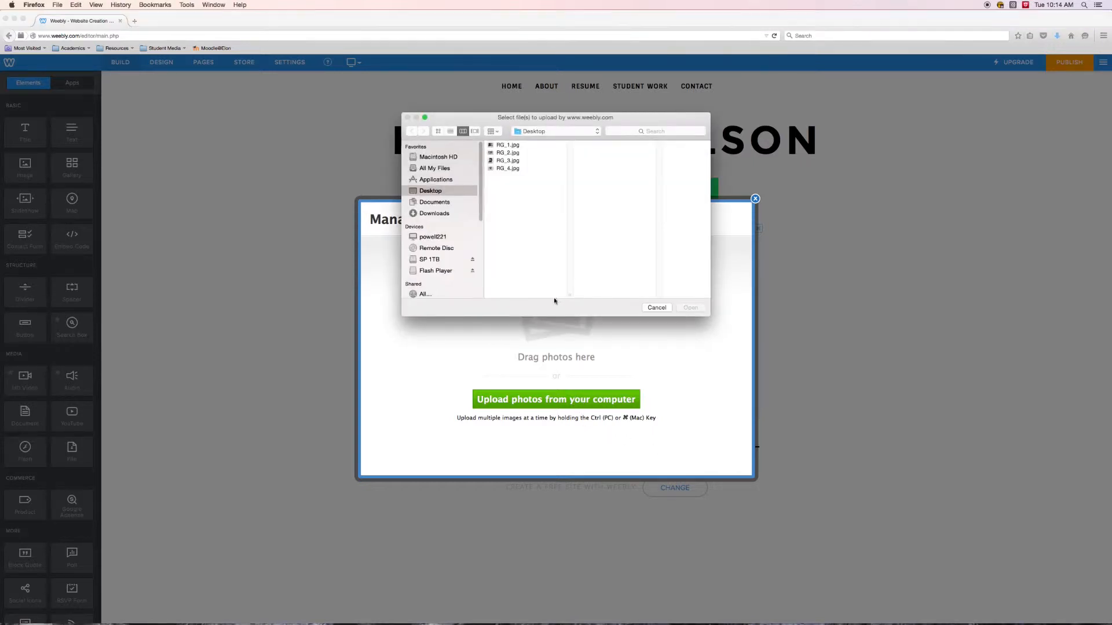
drag(510, 179, 515, 144)
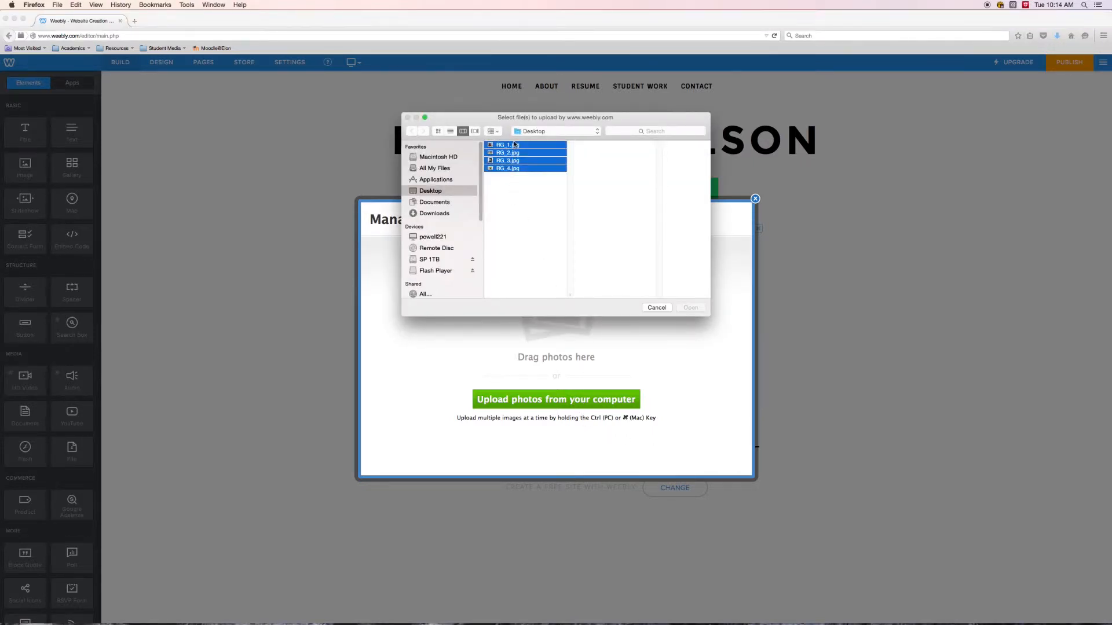
click(693, 308)
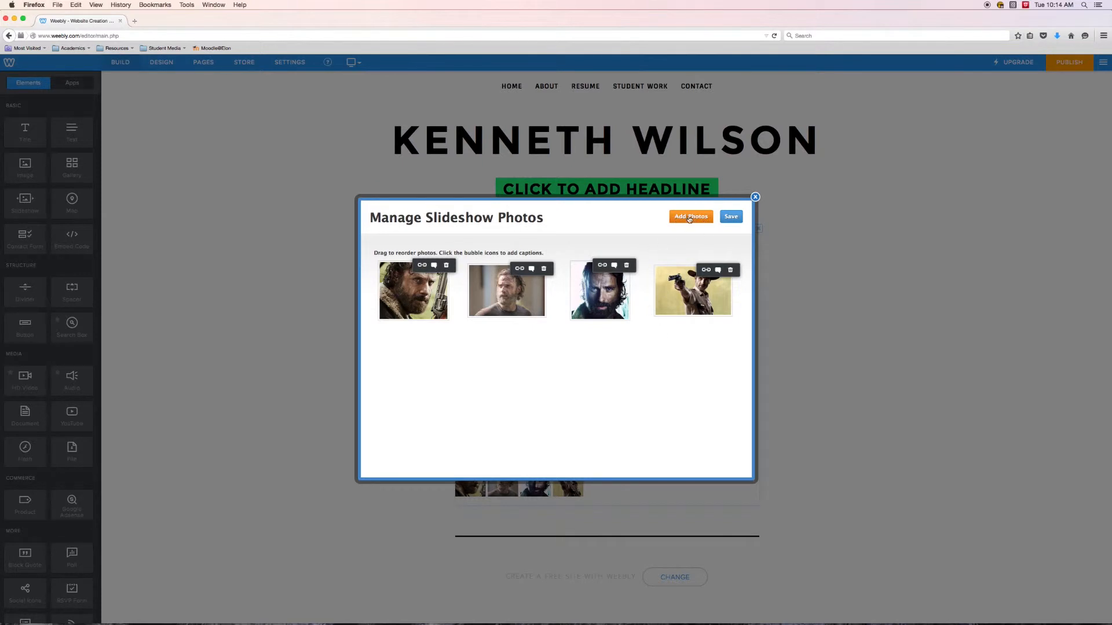
click(657, 308)
click(732, 217)
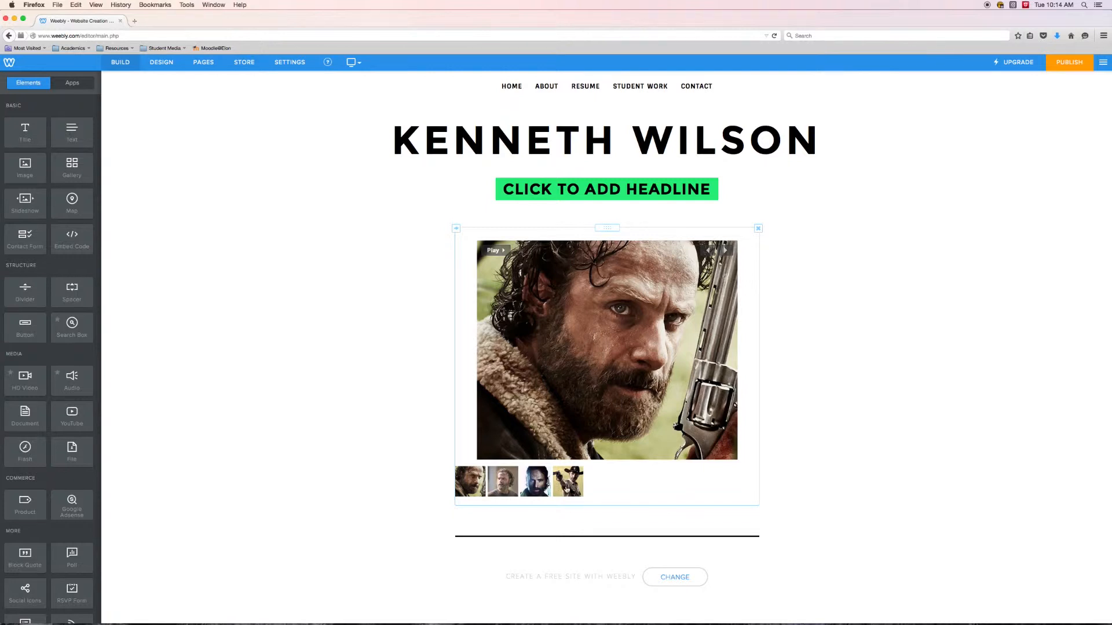
- Page through the slideshow's photos and review its options, including the available speed settings
click(725, 251)
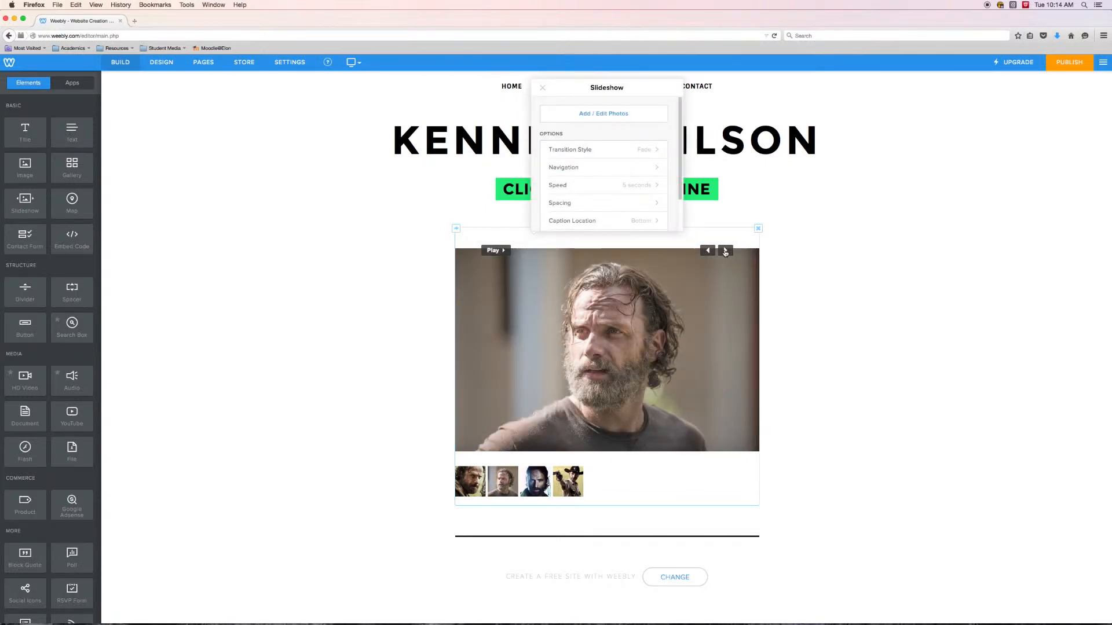
click(724, 252)
click(724, 251)
click(724, 251)
scroll(637, 145, down, 3)
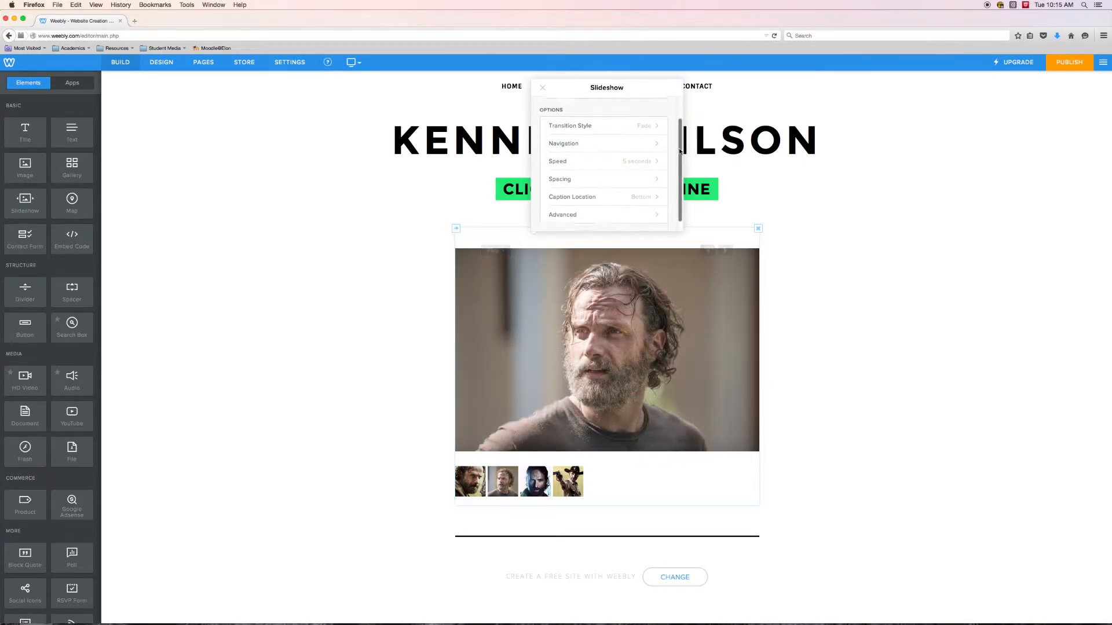
scroll(608, 150, up, 3)
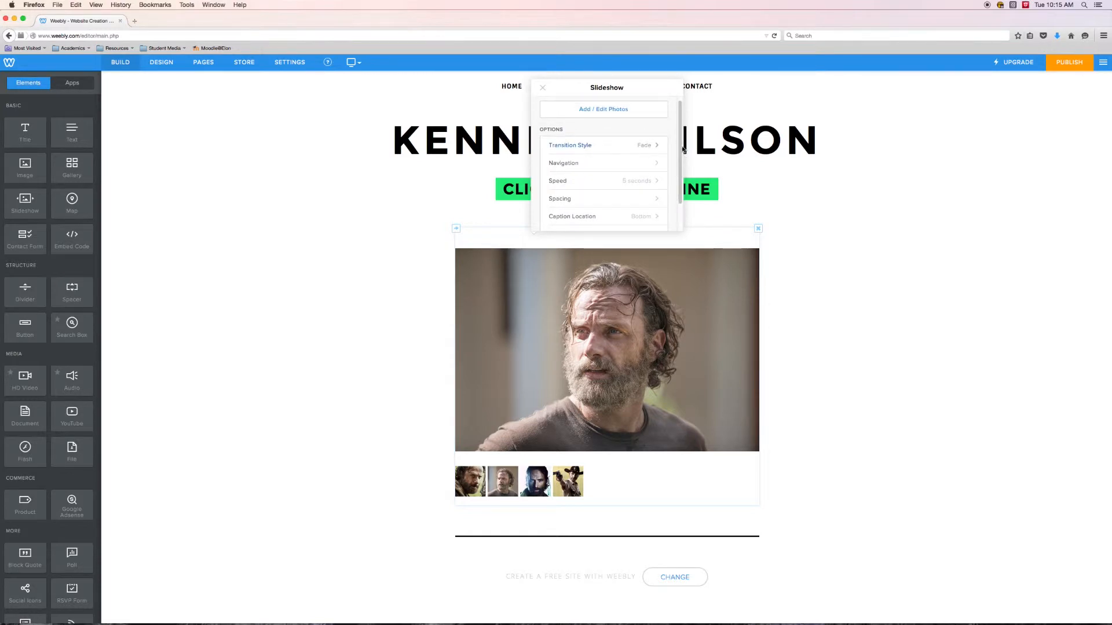
scroll(573, 136, up, 1)
scroll(619, 137, down, 2)
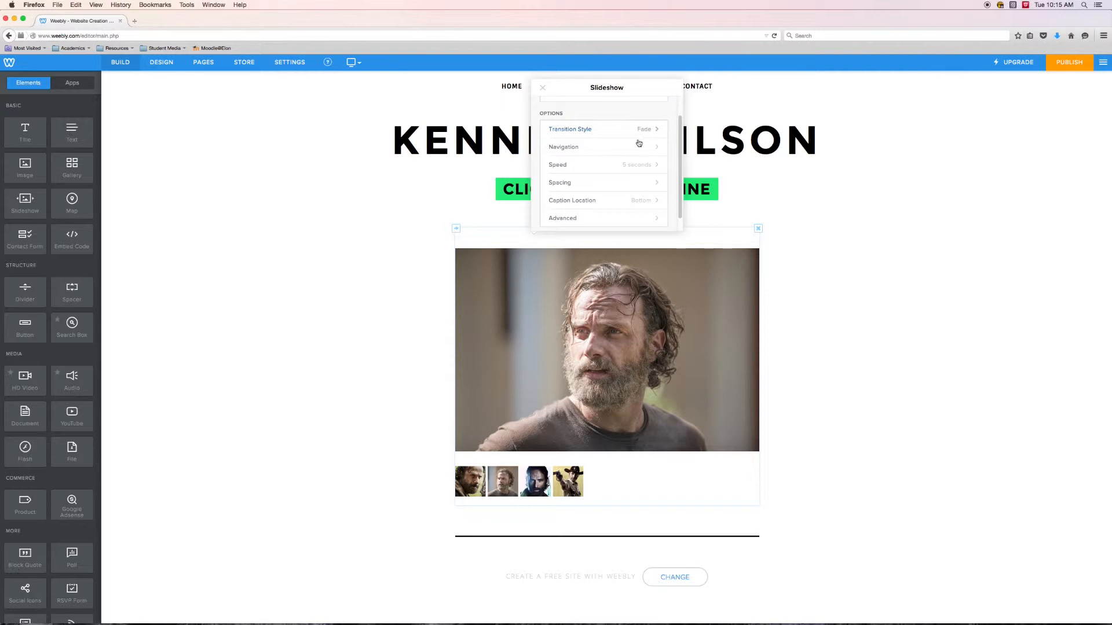
click(641, 167)
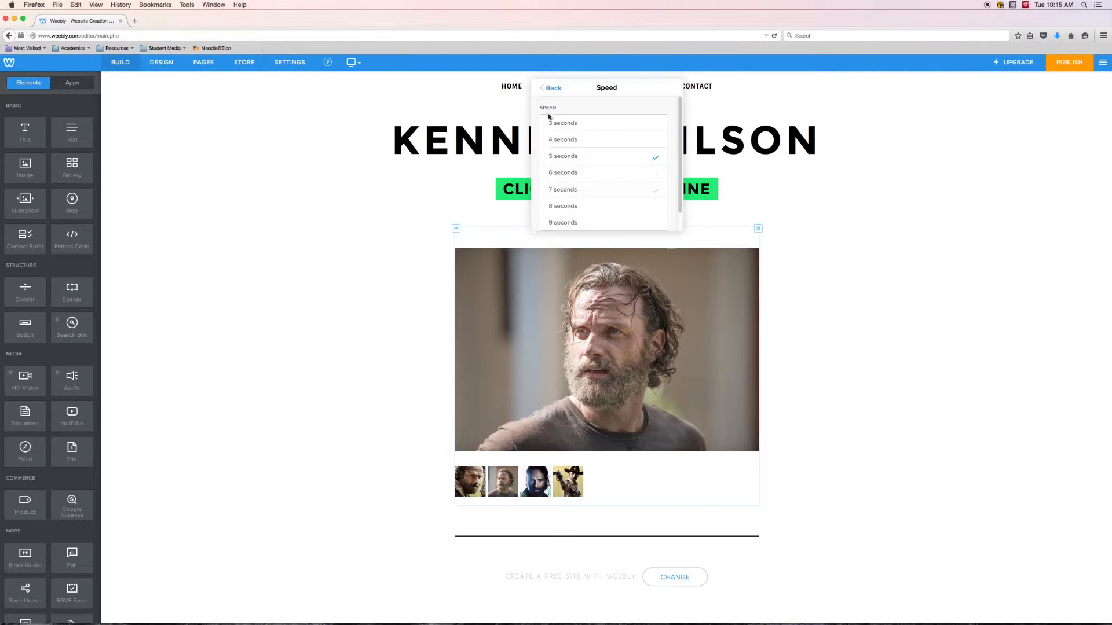
click(552, 88)
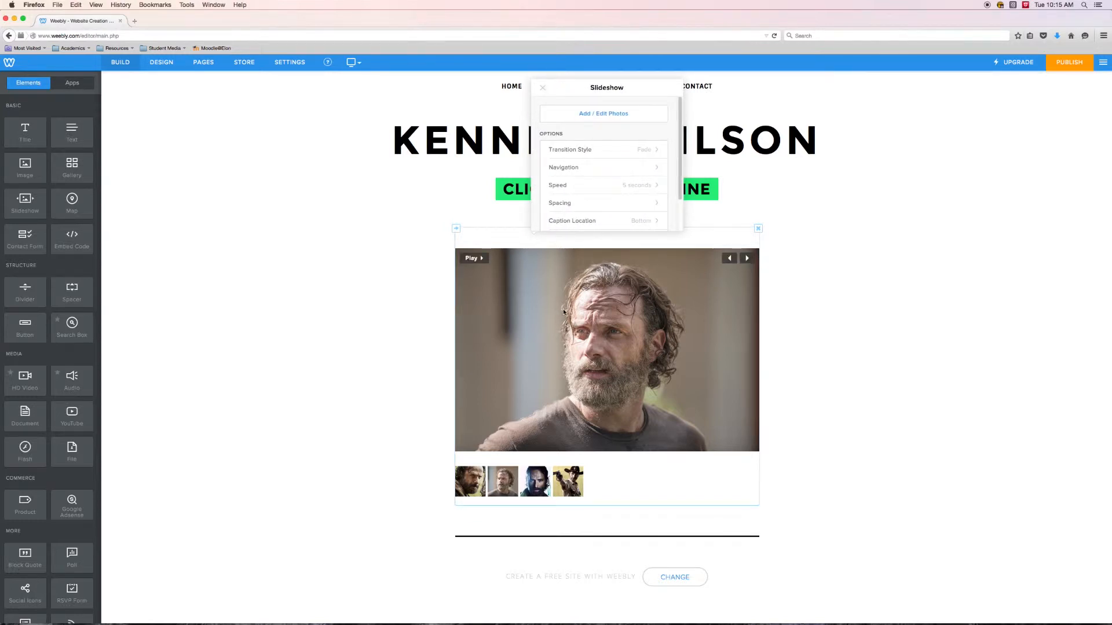
click(874, 328)
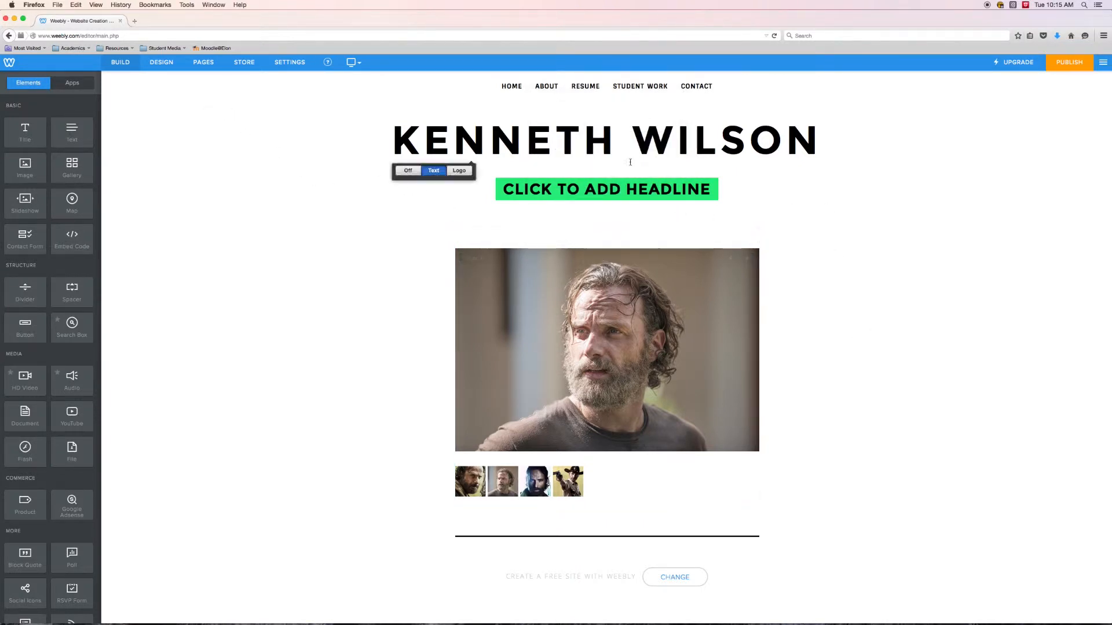
- Publish the website and open its published address in a new browser tab
click(1071, 65)
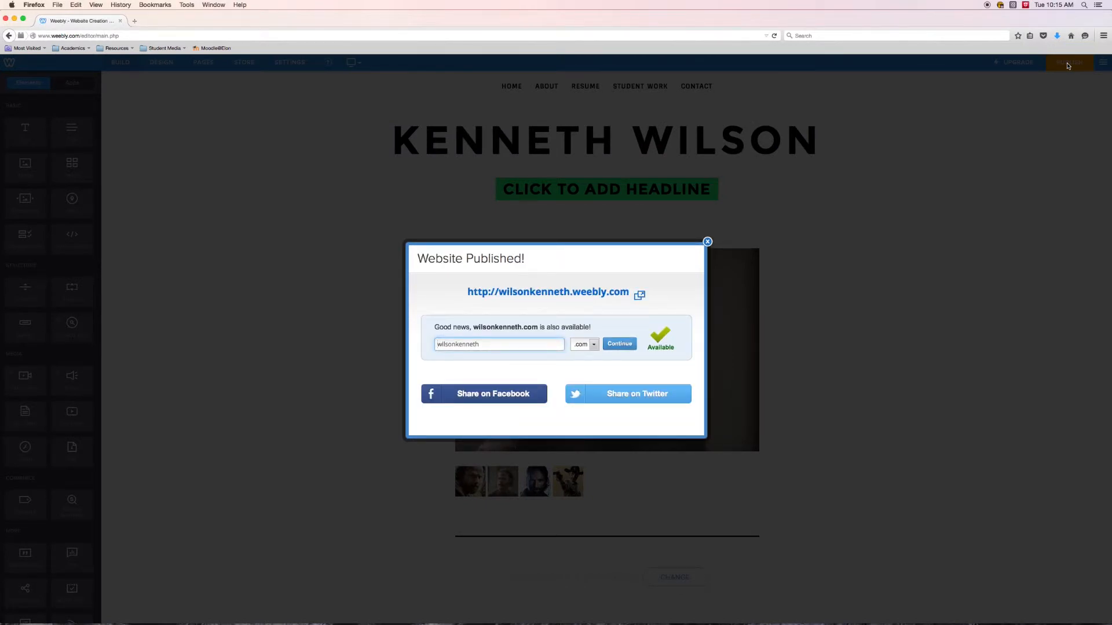
right_click(553, 292)
click(586, 299)
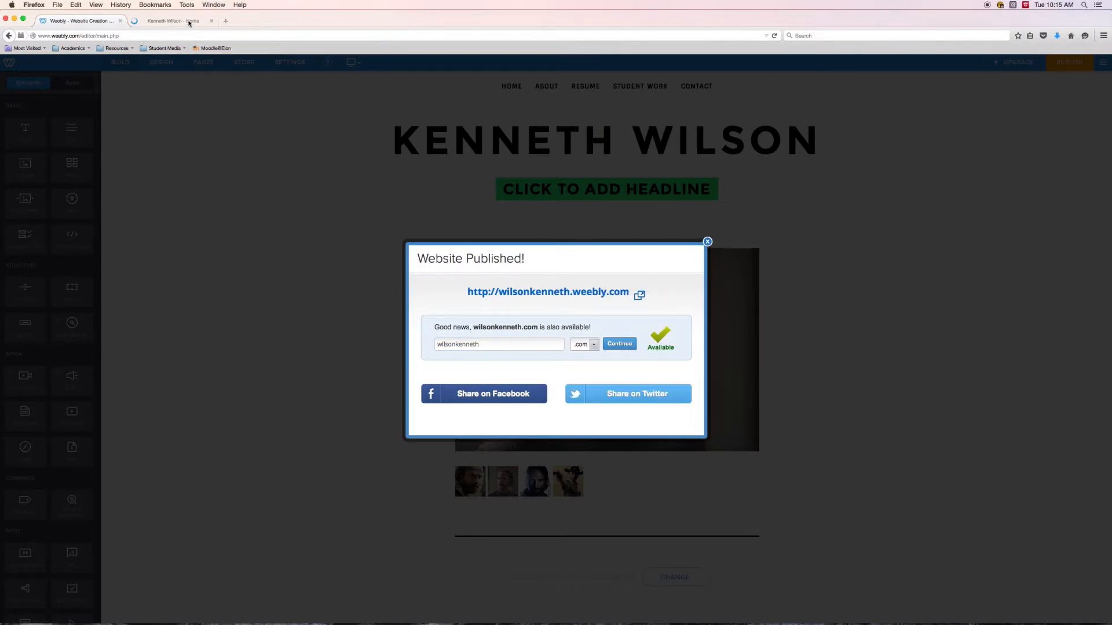
click(176, 24)
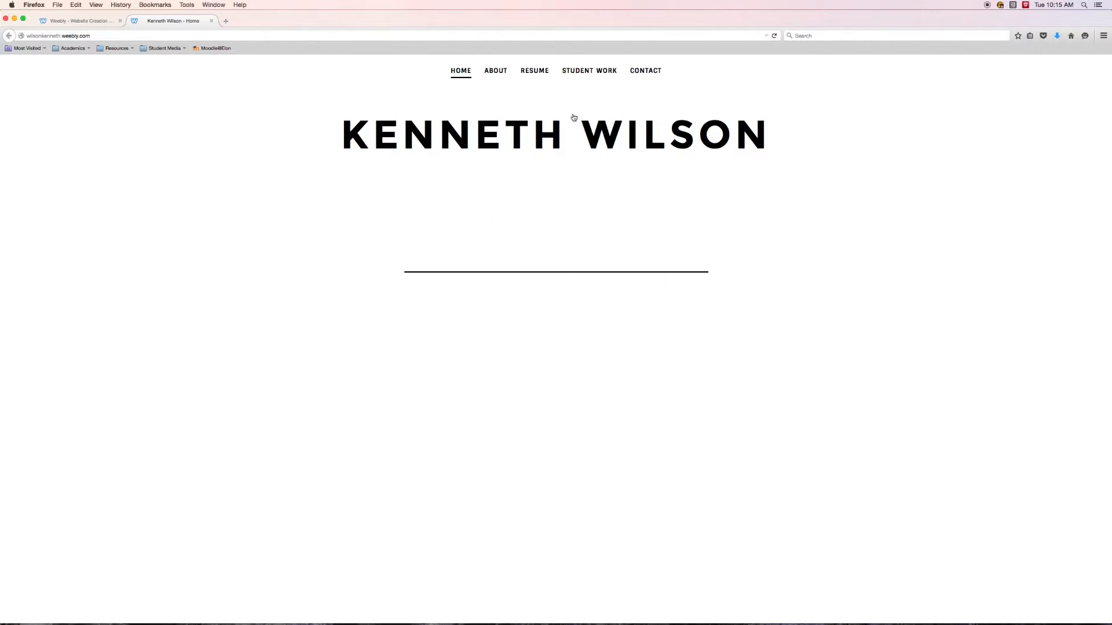
- Check the published Photography page by viewing slideshow photos, playing and pausing the slideshow, and return to the Home page
click(589, 88)
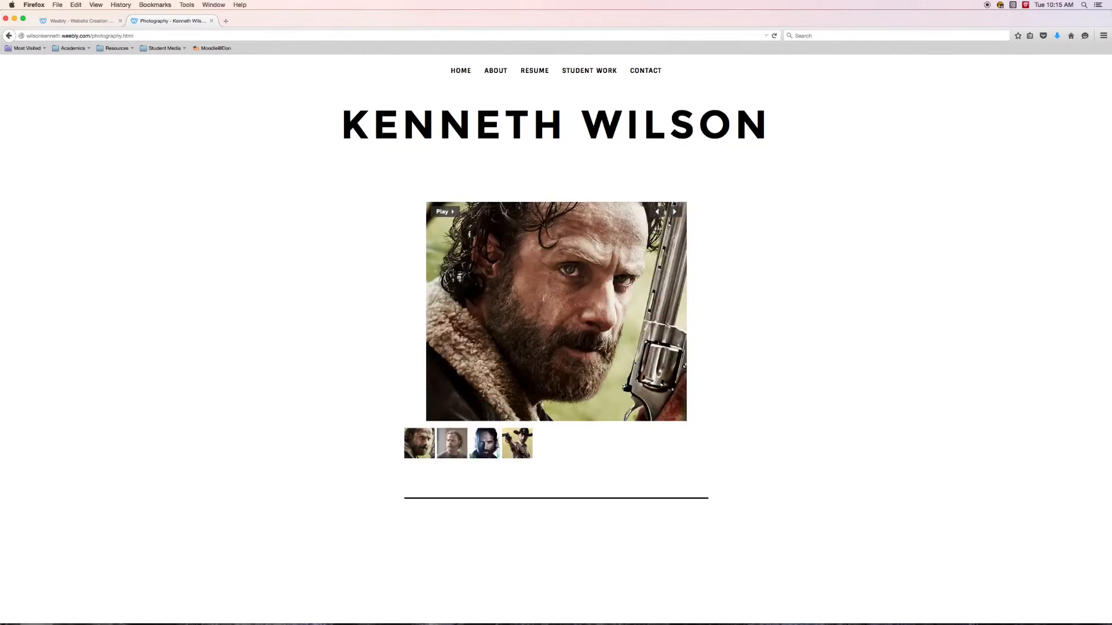
click(447, 444)
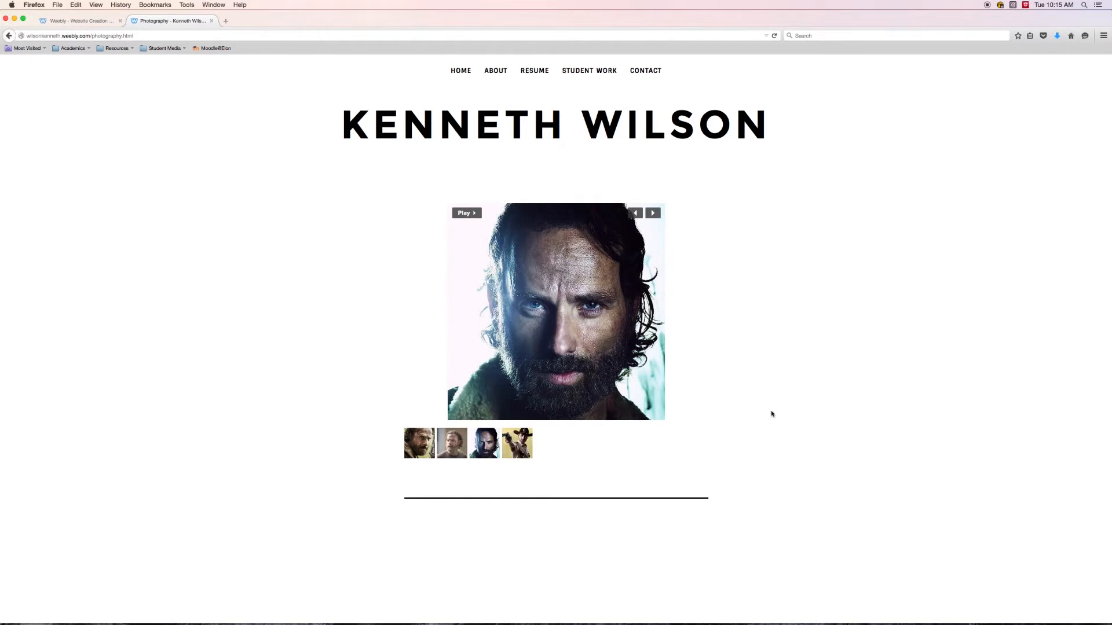
click(480, 215)
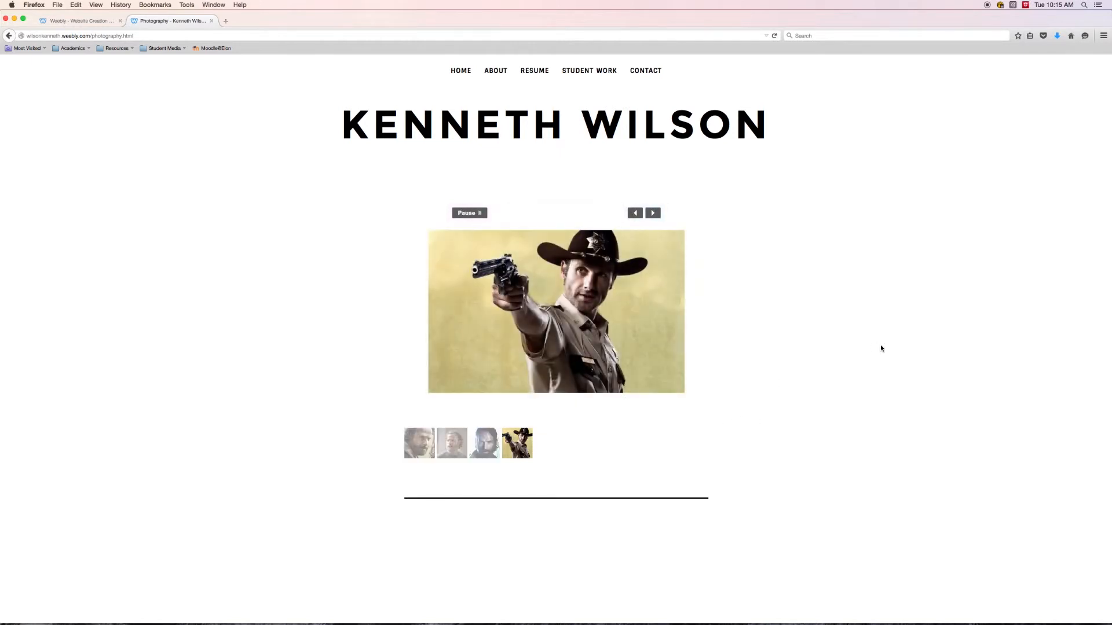
click(468, 215)
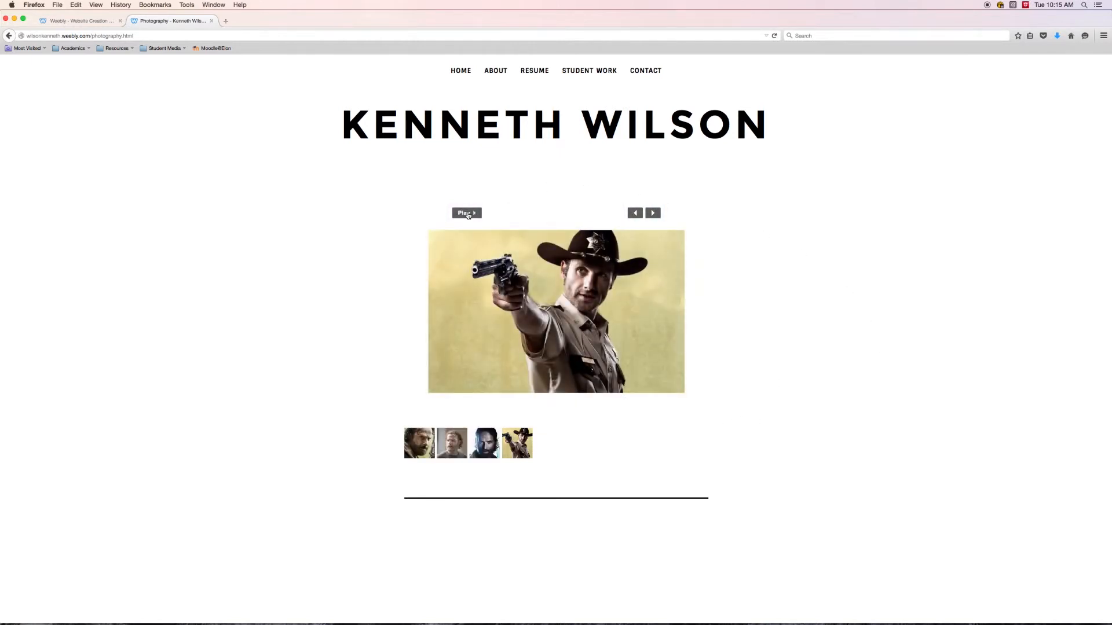
click(459, 72)
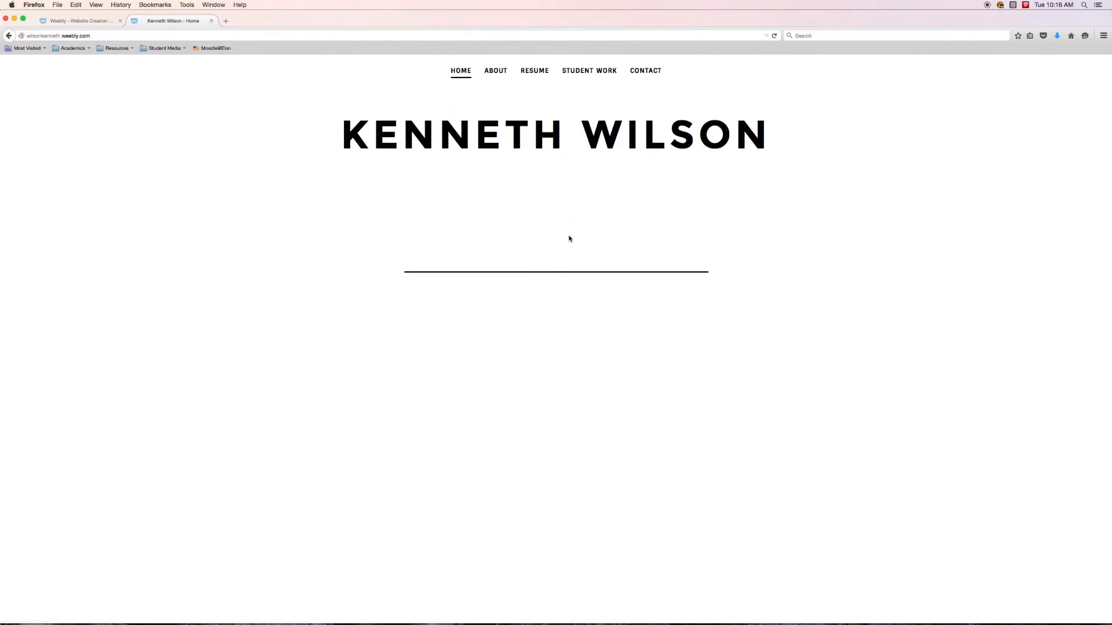
- Return to the site editor, dismiss the publishing confirmation and open the Home page for editing
click(74, 22)
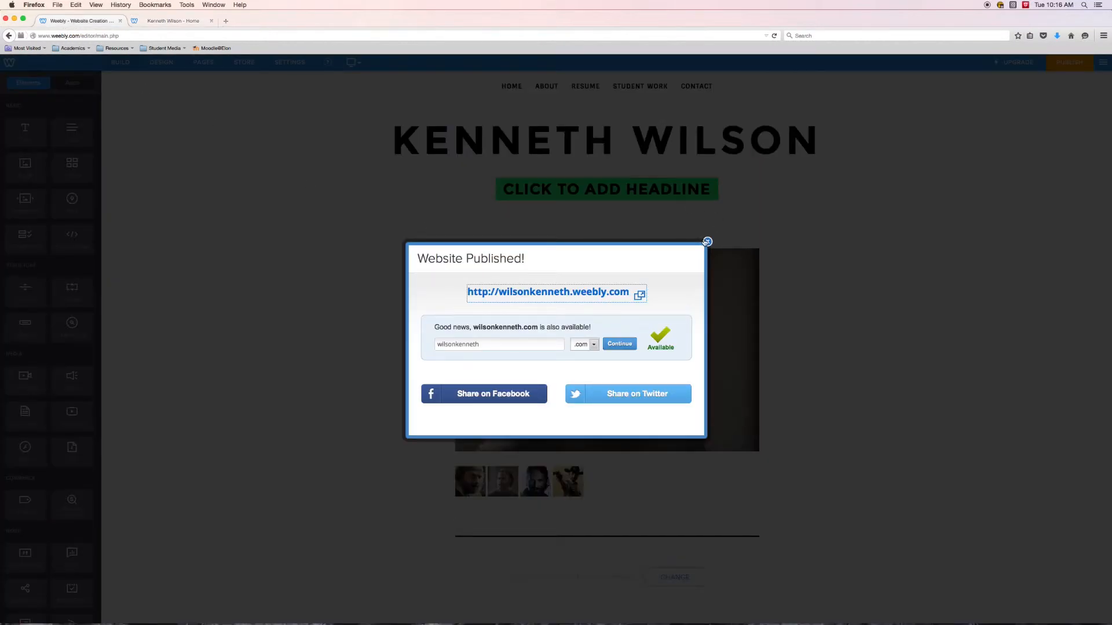
click(707, 241)
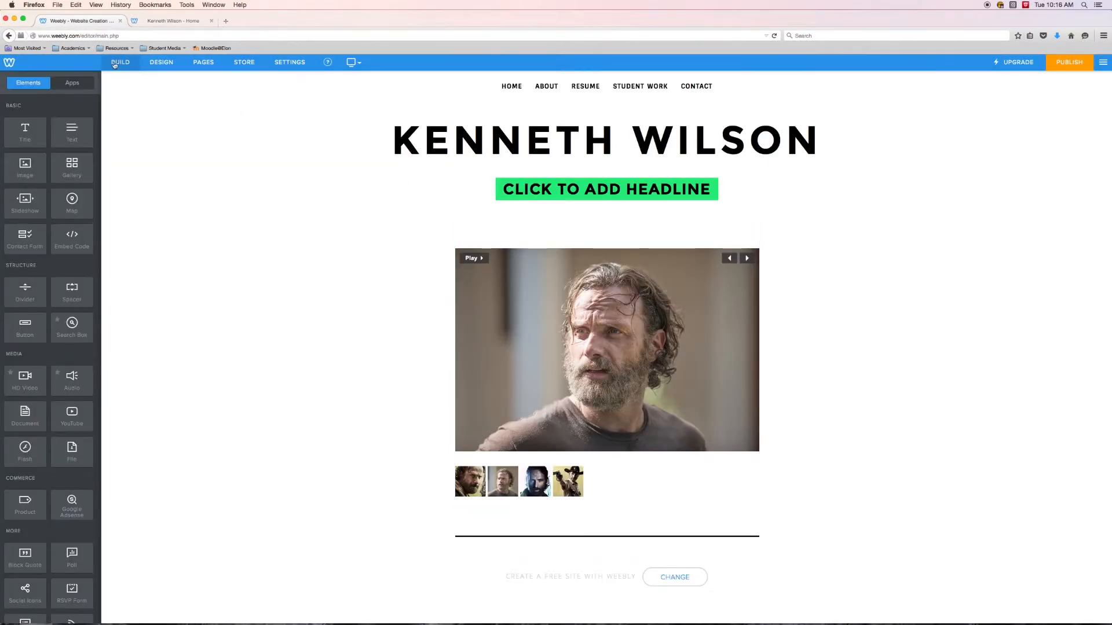
click(203, 62)
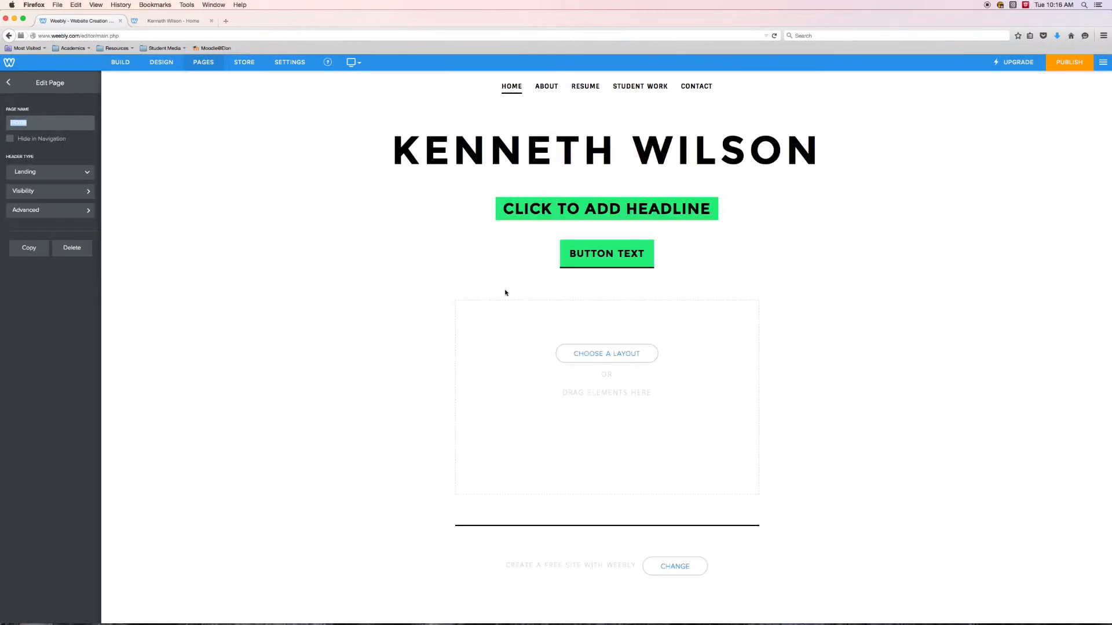
- Add an image element to the Home page's content area and upload a picture file from the computer into it
click(119, 62)
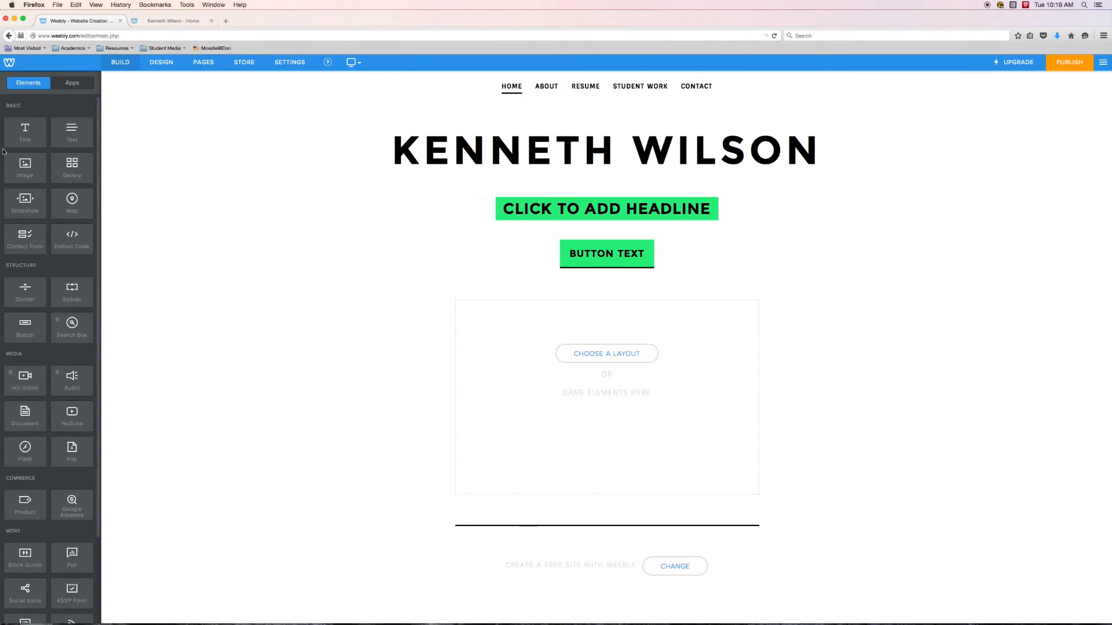
drag(19, 161, 608, 307)
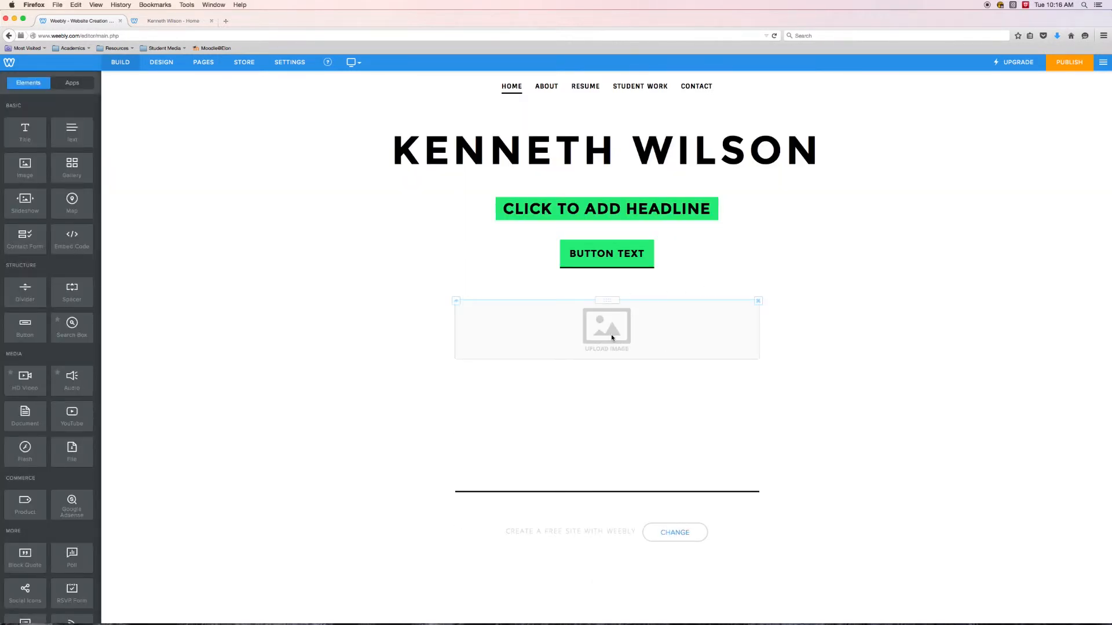
click(609, 332)
click(562, 397)
double_click(508, 146)
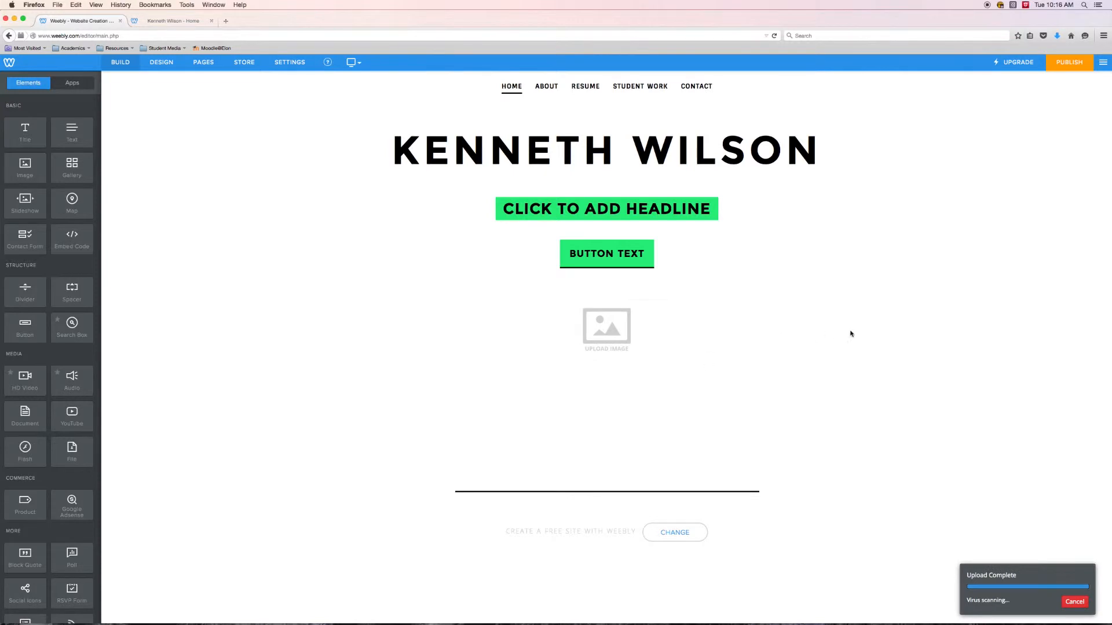
- Publish the updated website, reload the published Home page to check the image, and return to the site editor
click(1069, 67)
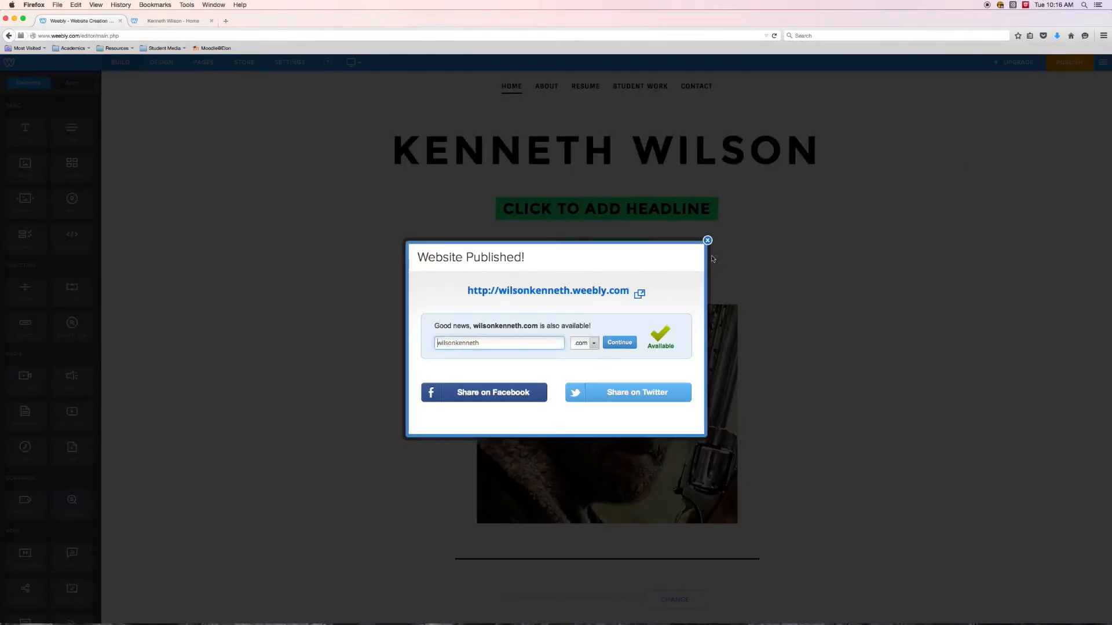
click(708, 242)
click(161, 22)
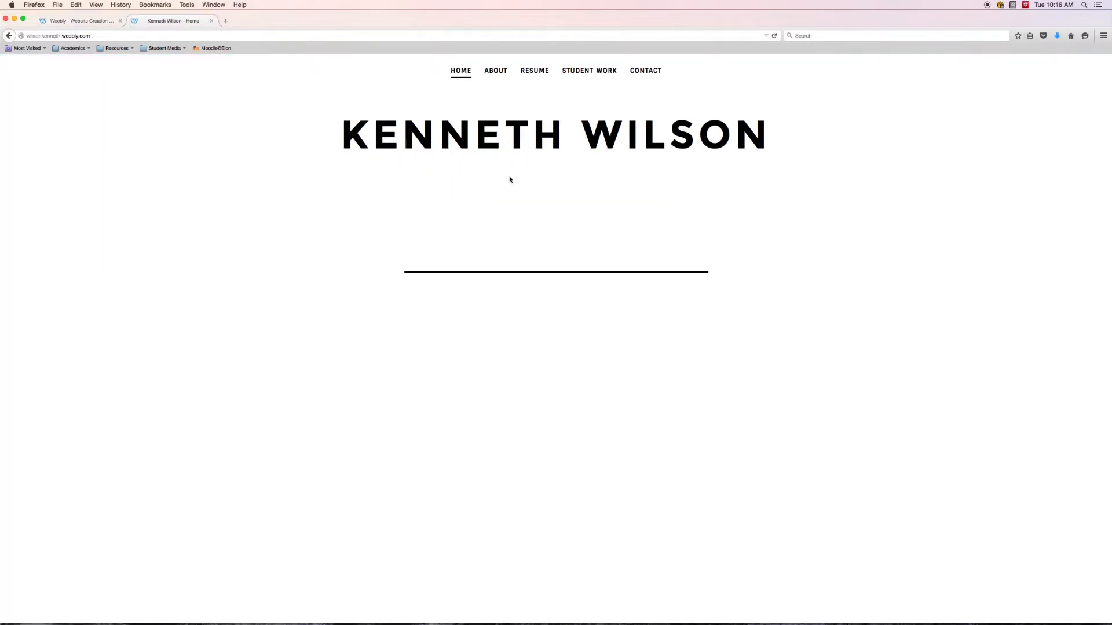
click(775, 36)
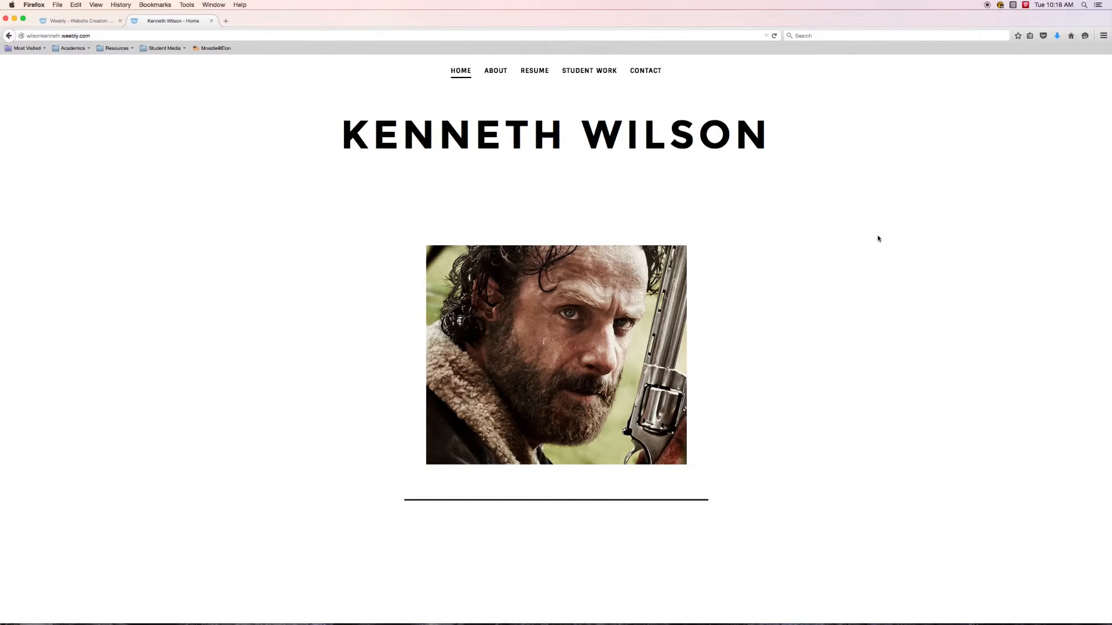
click(67, 22)
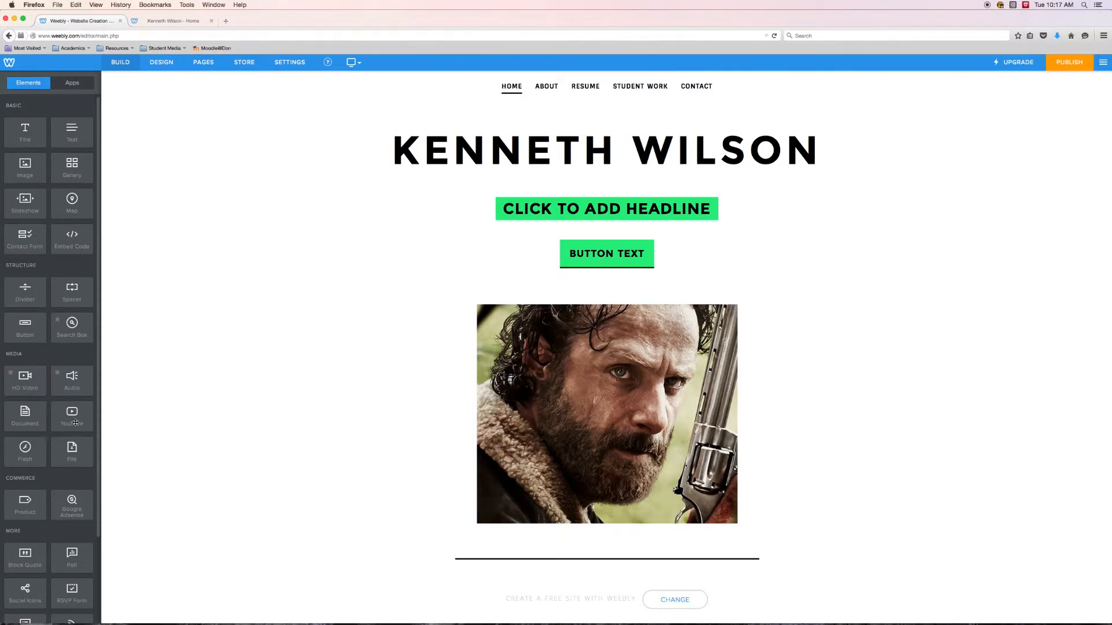
- Search the web for "rick grimes" in a new browser tab
click(226, 22)
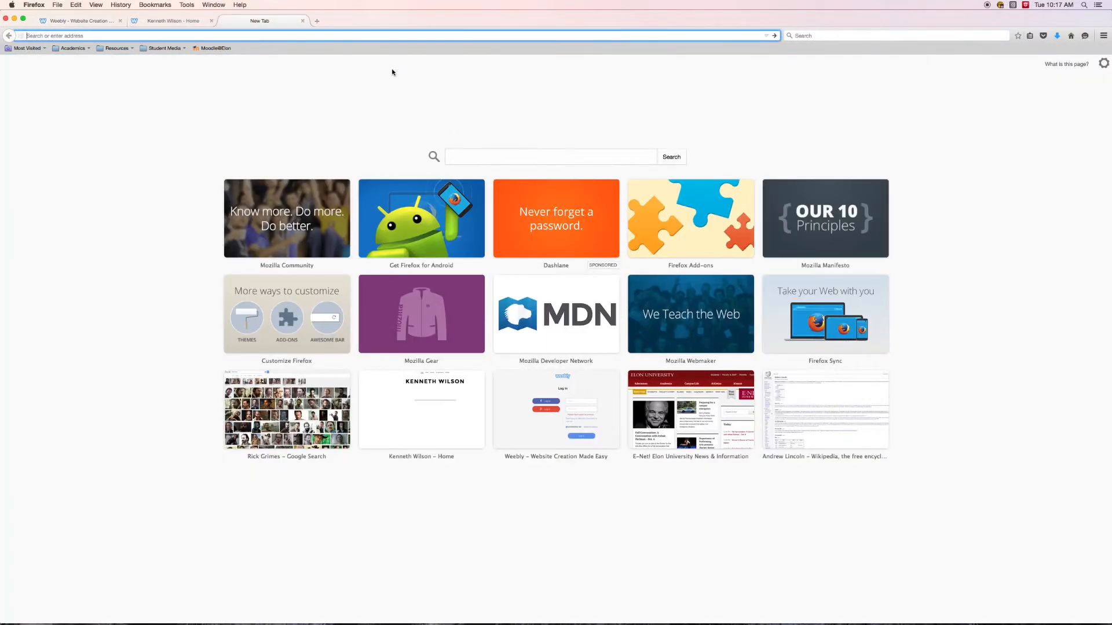
click(468, 155)
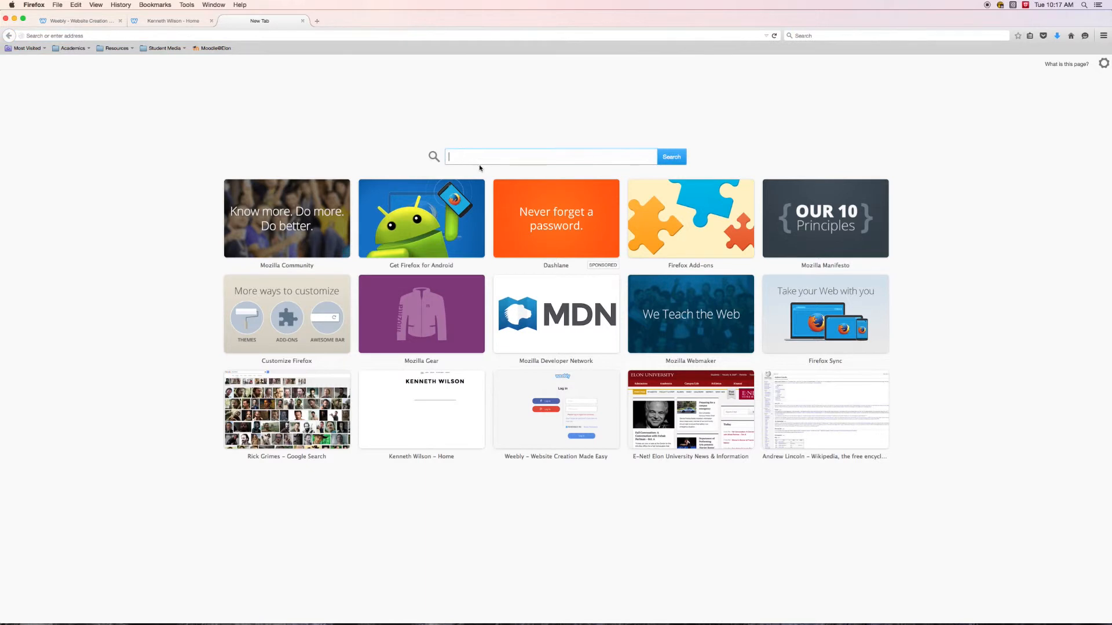
text(rick vid)
key(BackSpace)
key(BackSpace)
key(BackSpace)
text(grie)
key(BackSpace)
text(mes)
key(Return)
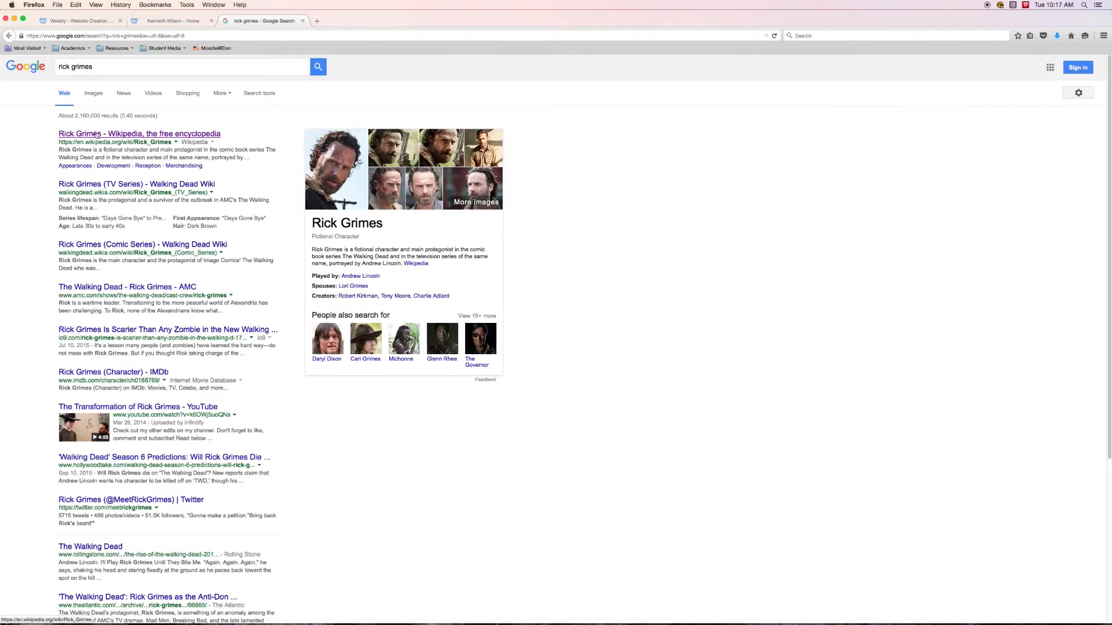
- Open the YouTube video "Rick Grimes | Nobody can save me now" from the video results, skip its ad and pause it
click(154, 96)
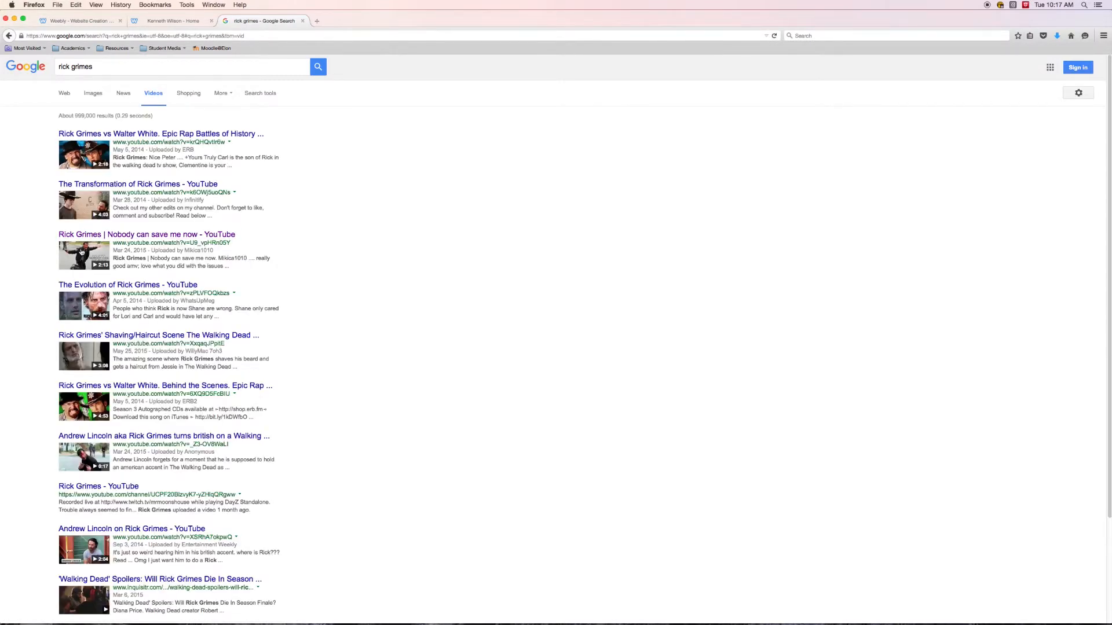
click(84, 263)
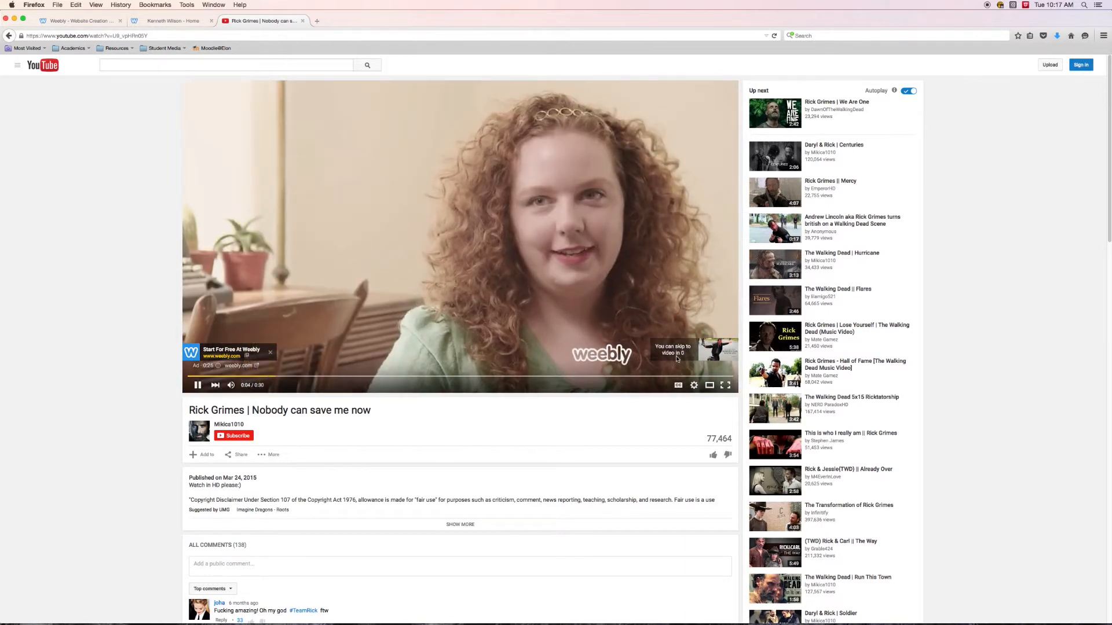
click(674, 353)
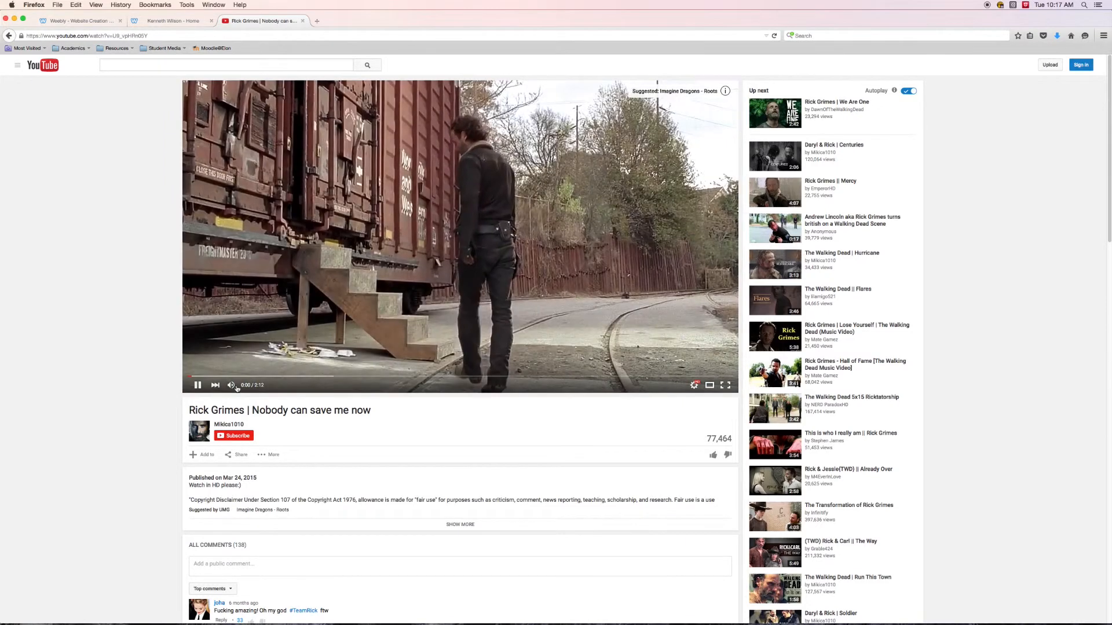
click(198, 385)
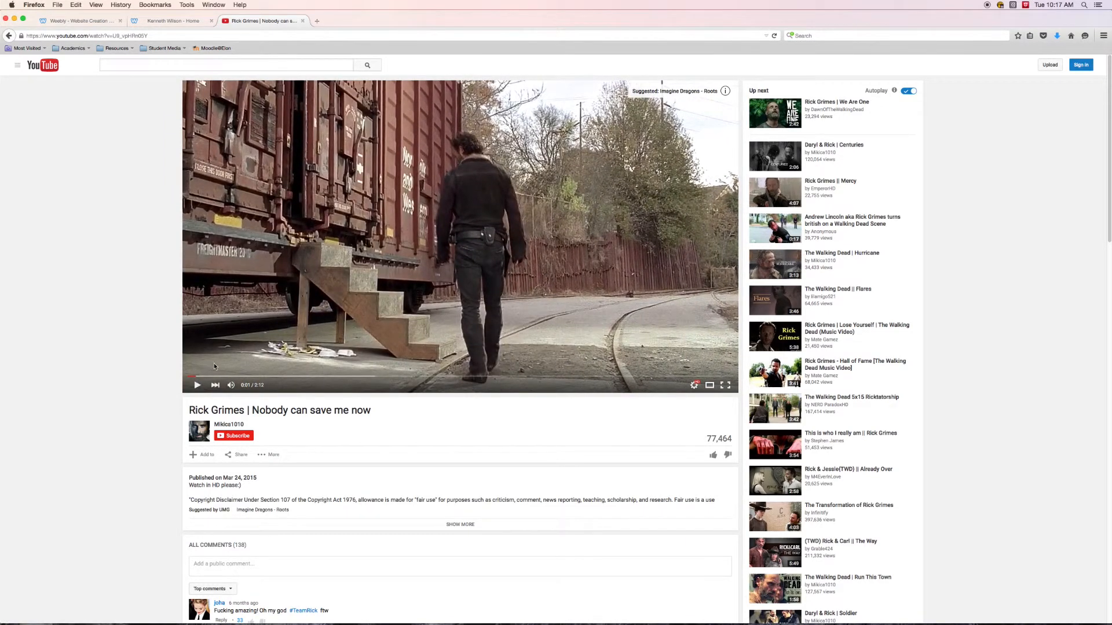
- Return to the site editor, open the Video page and add a YouTube element to its empty content area
click(165, 23)
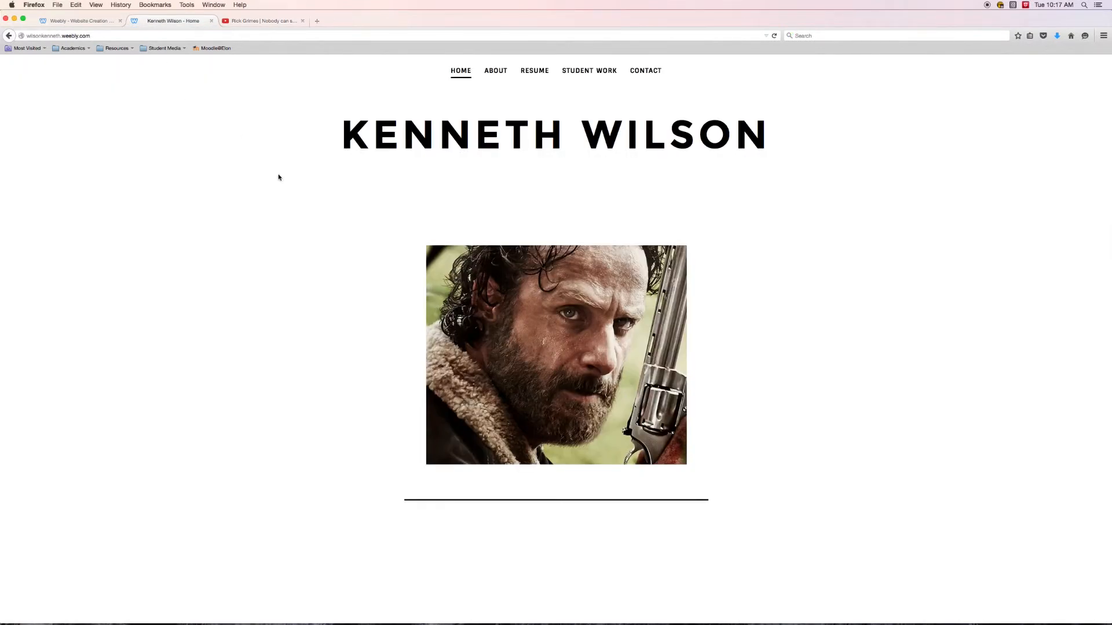
click(77, 23)
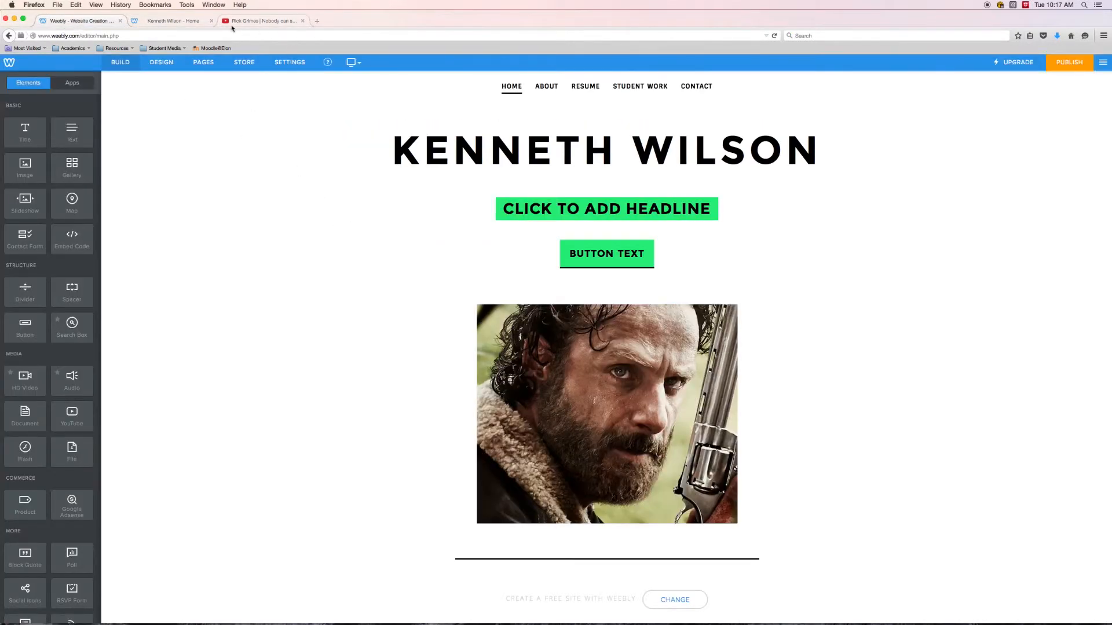
click(238, 21)
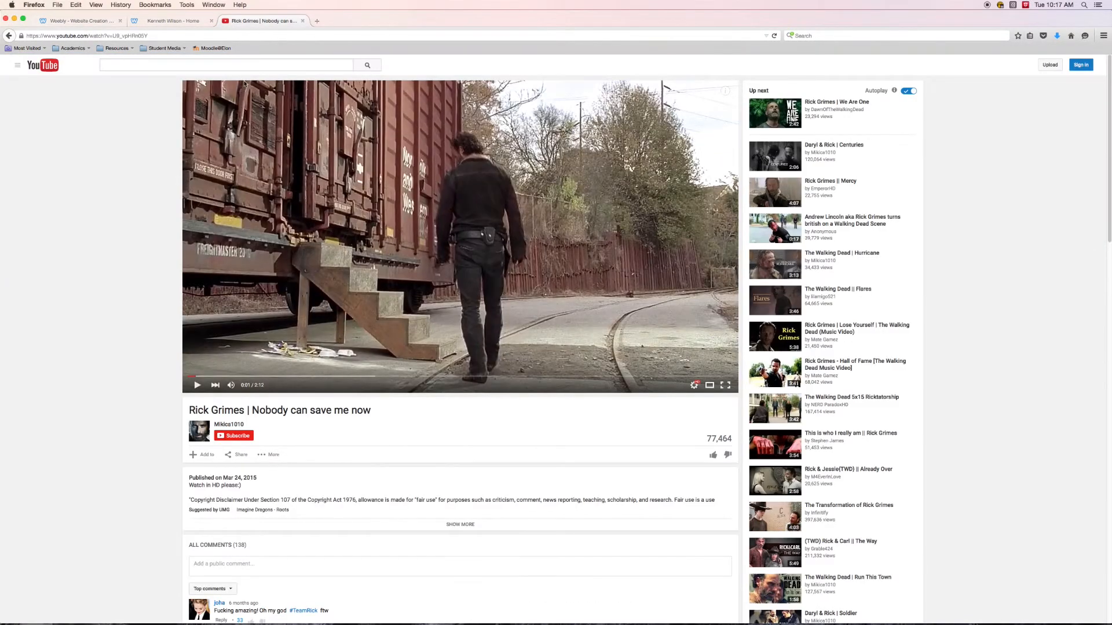
click(65, 22)
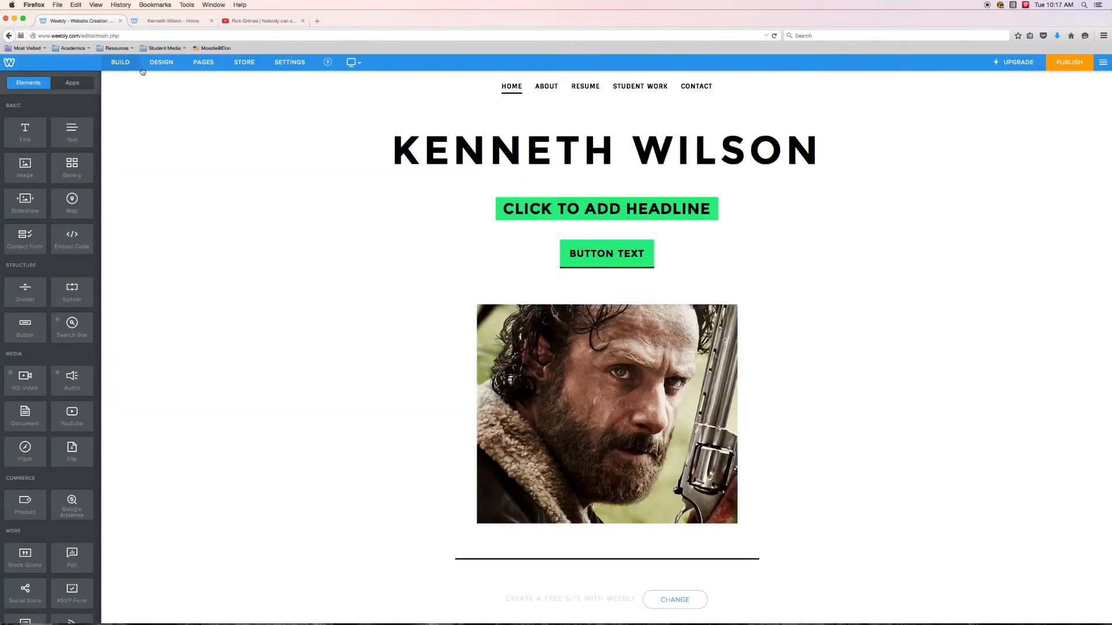
click(197, 63)
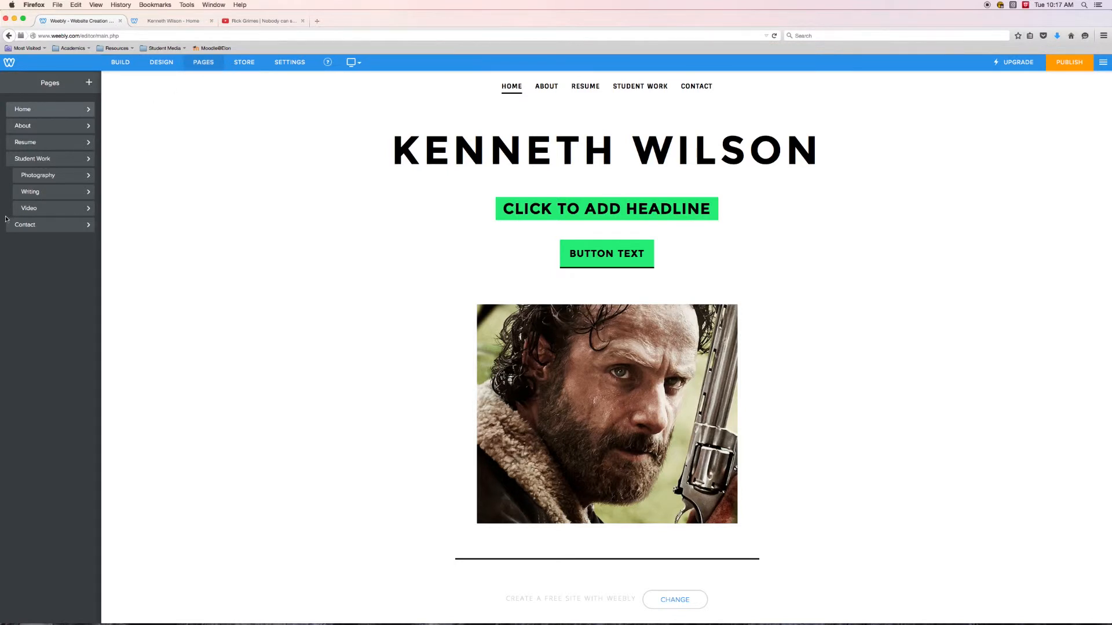
click(36, 210)
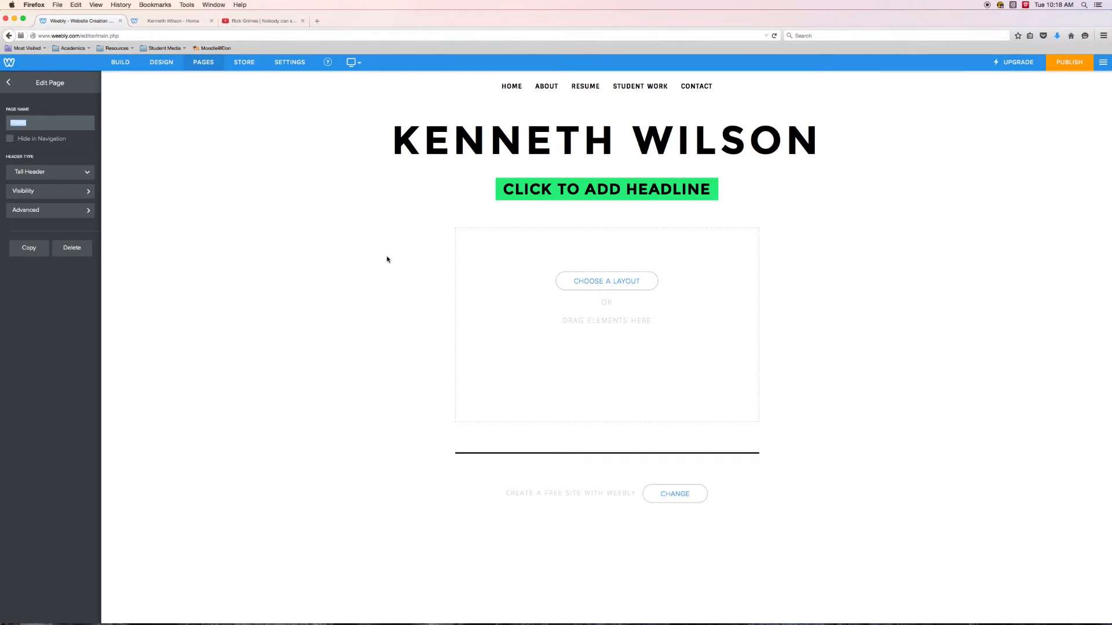
click(120, 62)
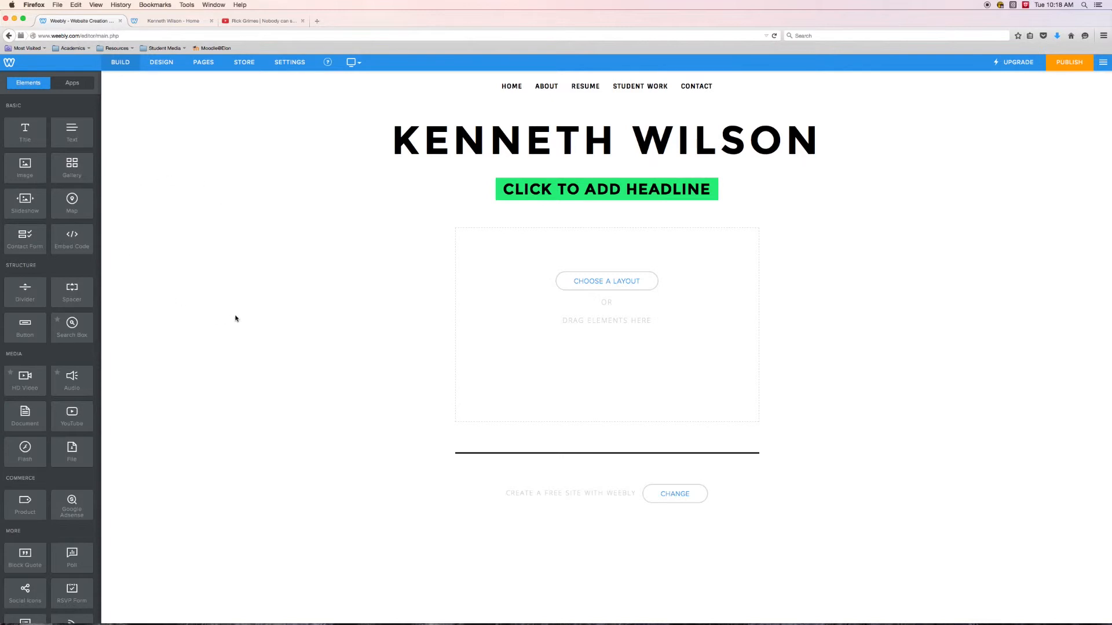
drag(66, 420, 596, 322)
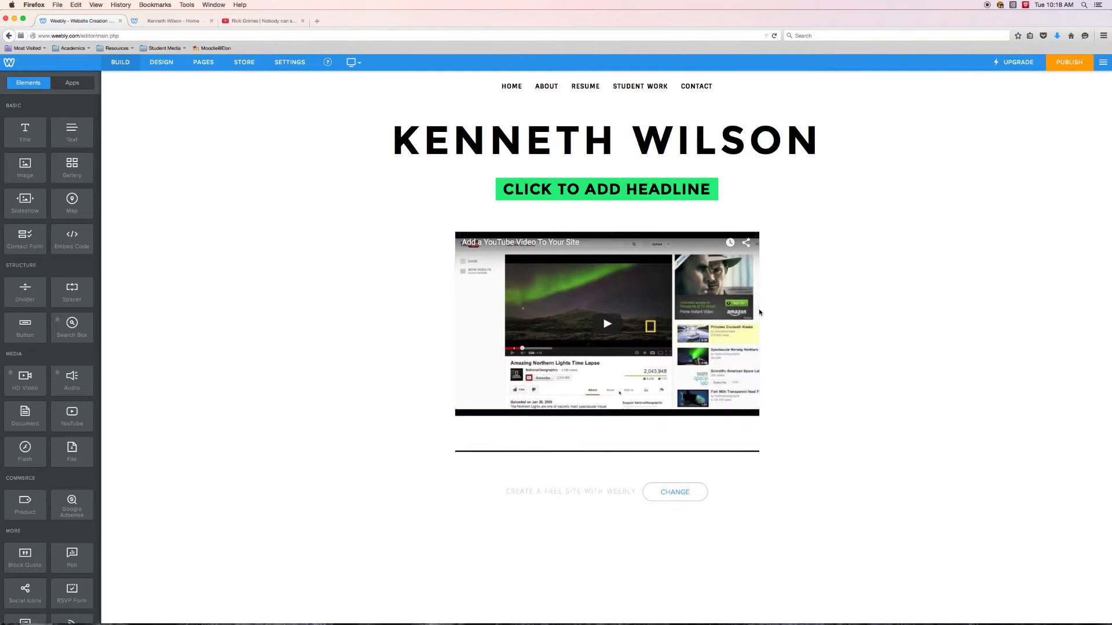
- Try the YouTube element's position options, keep it centred, and select the existing YouTube Video ID in its advanced settings
click(561, 261)
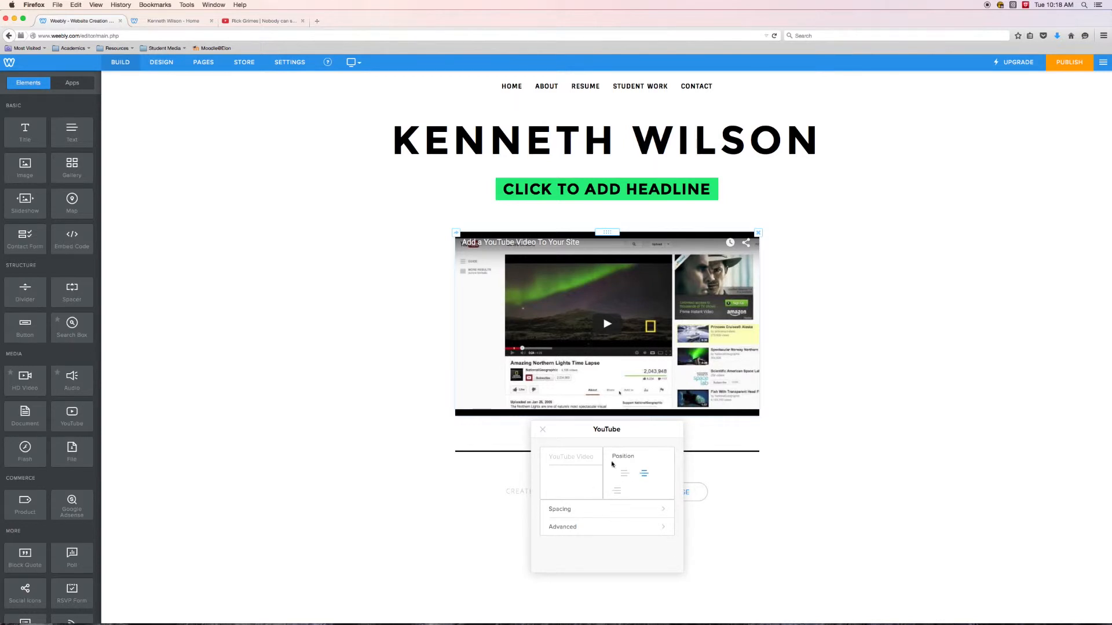
click(643, 474)
click(617, 492)
click(644, 474)
click(638, 534)
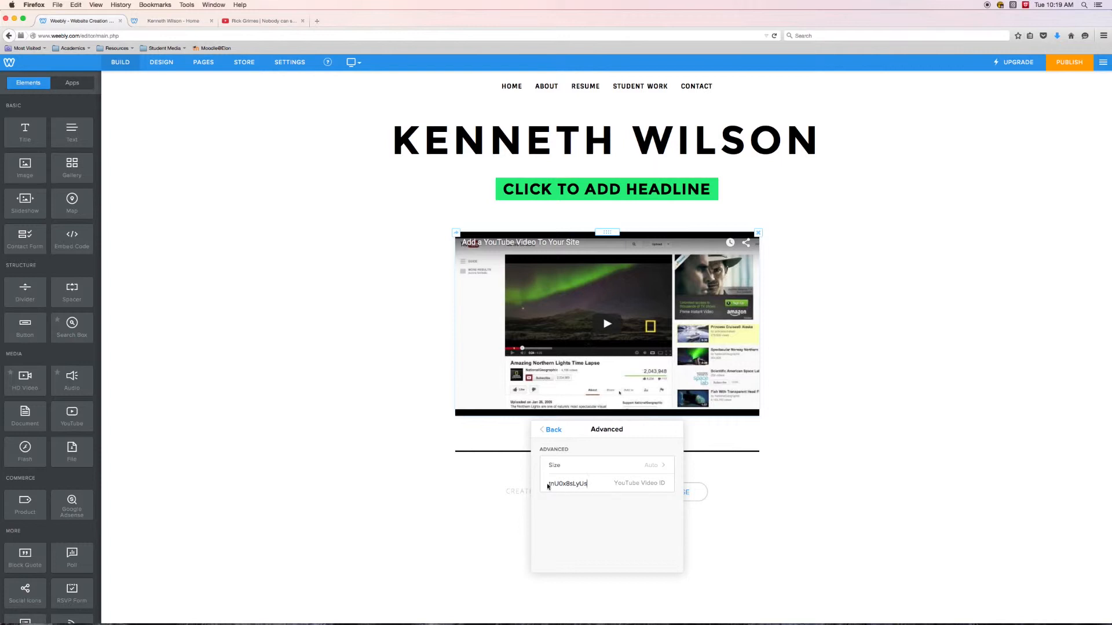
drag(587, 484, 548, 484)
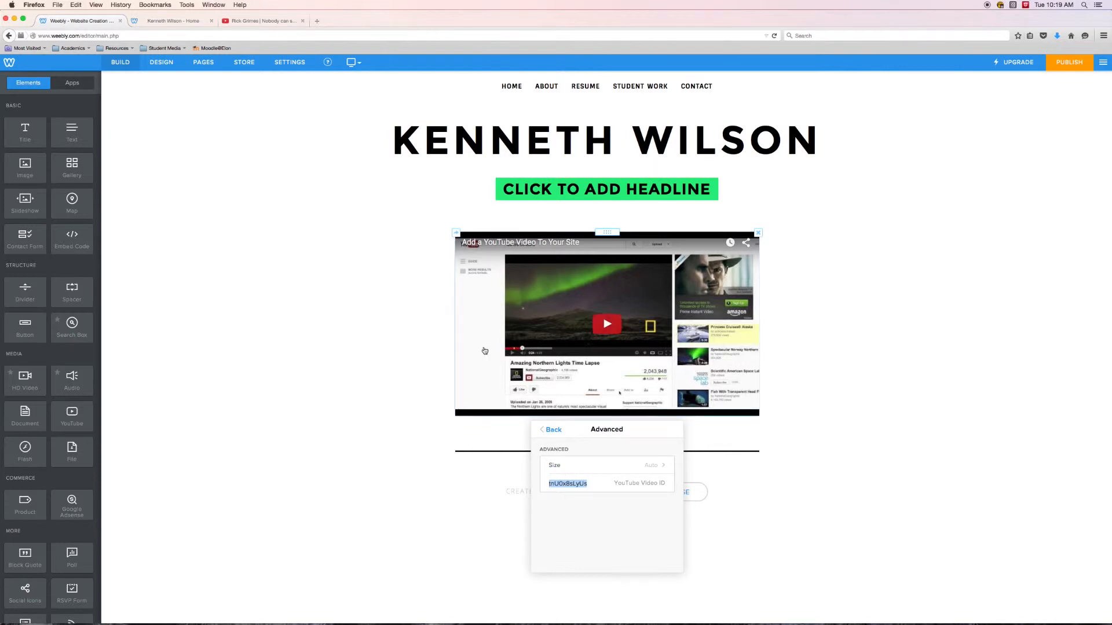
- Copy the video ID that follows "v=" in the address of the open Rick Grimes YouTube video
click(267, 22)
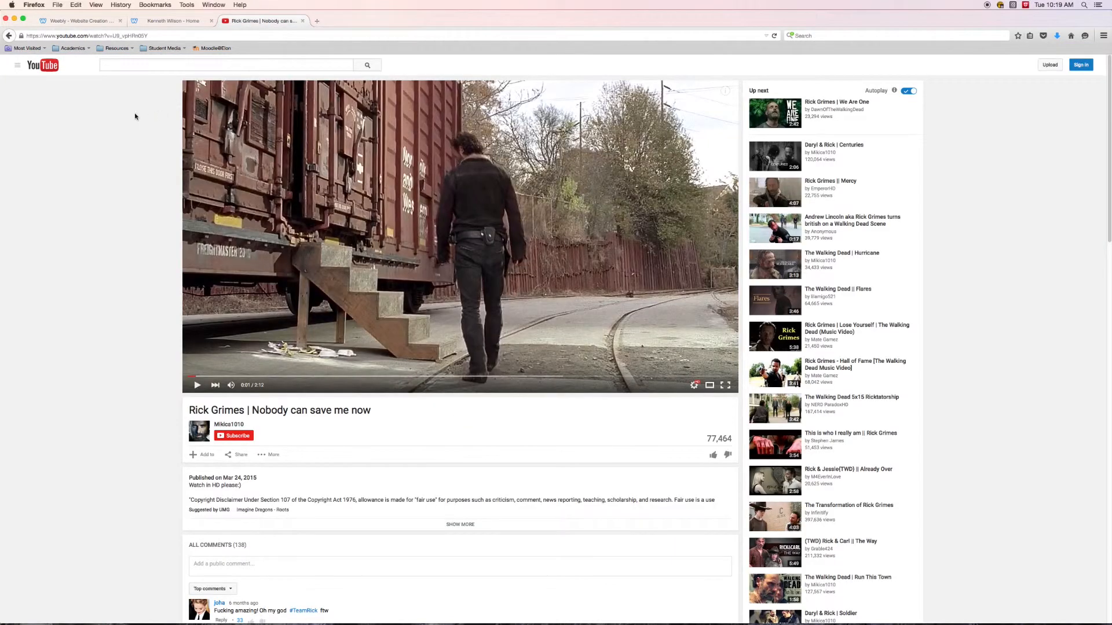
click(77, 35)
click(49, 36)
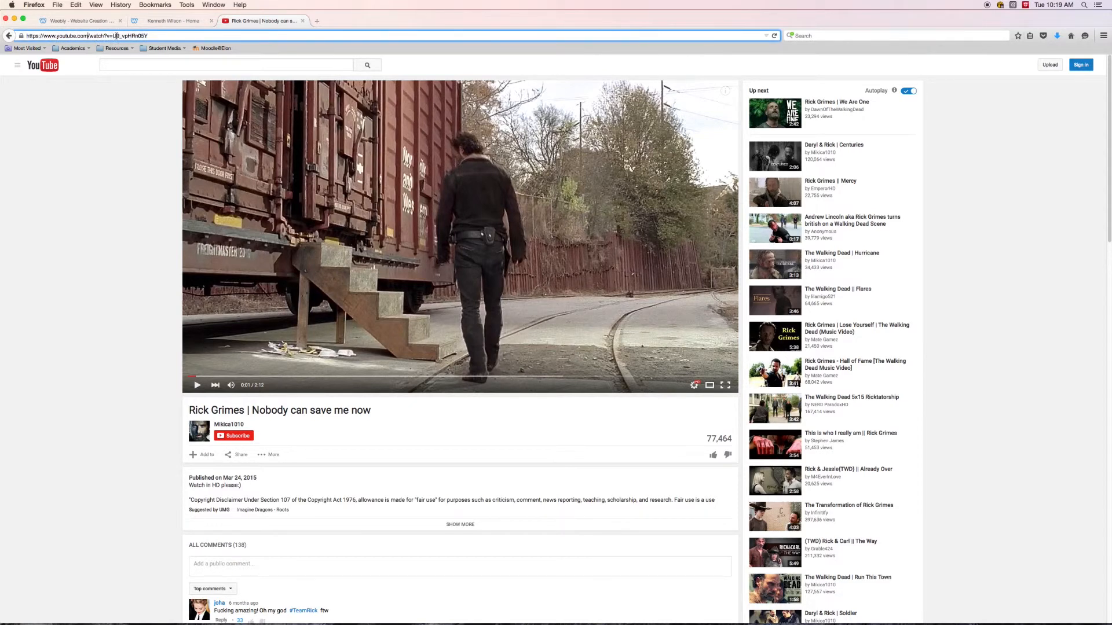
drag(113, 36, 150, 37)
click(110, 36)
click(111, 36)
click(111, 36)
click(112, 35)
right_click(133, 36)
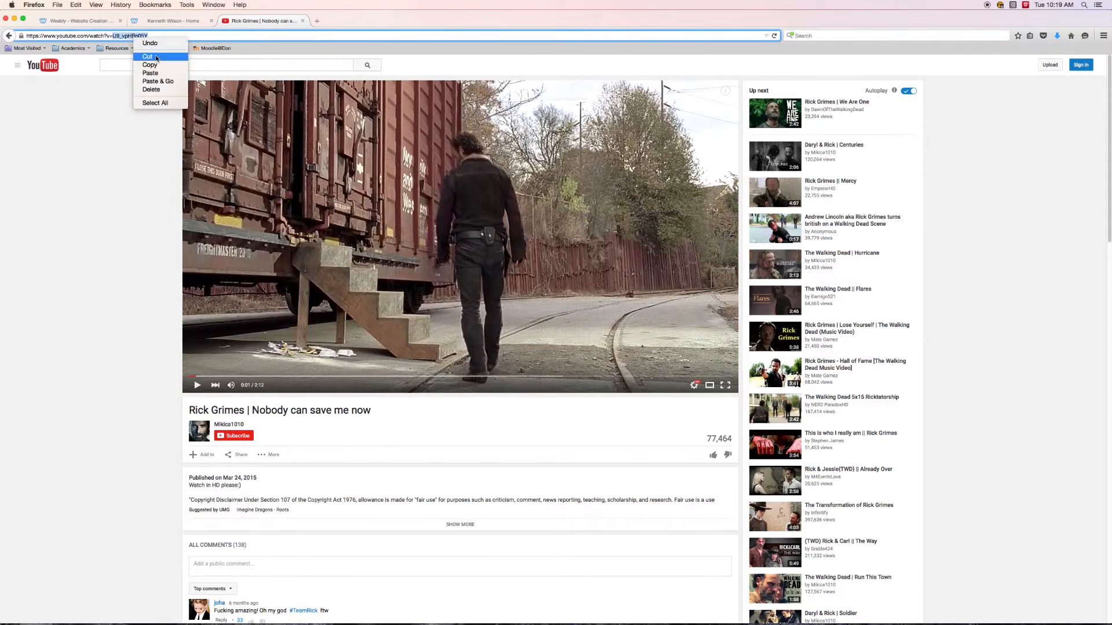
click(154, 68)
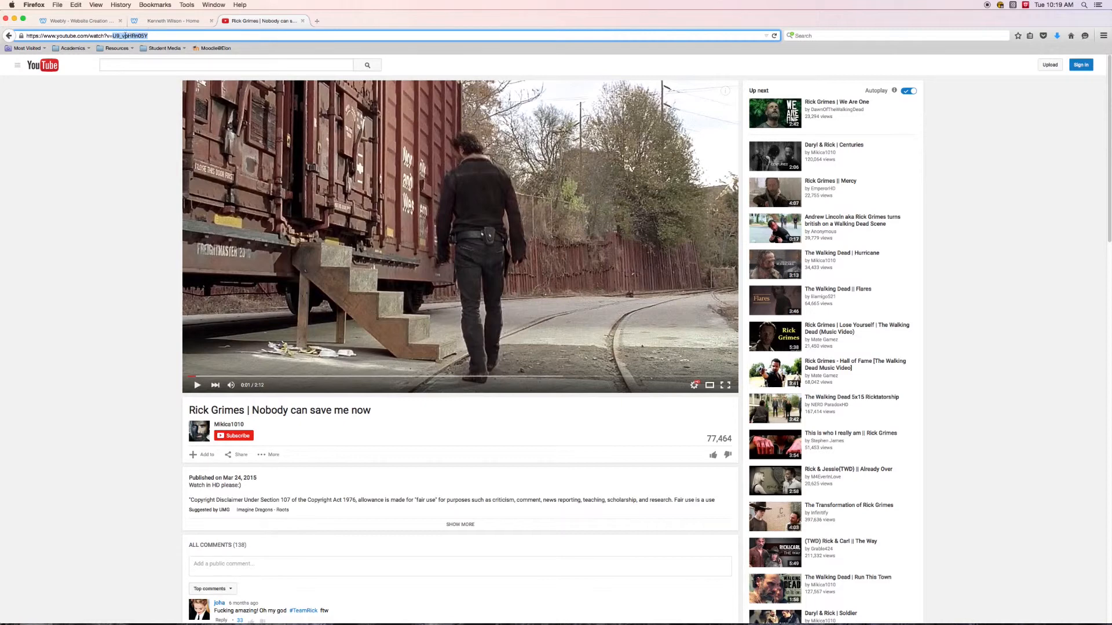
- Replace the YouTube element's Video ID on the Video page with the copied ID and close its settings
click(168, 21)
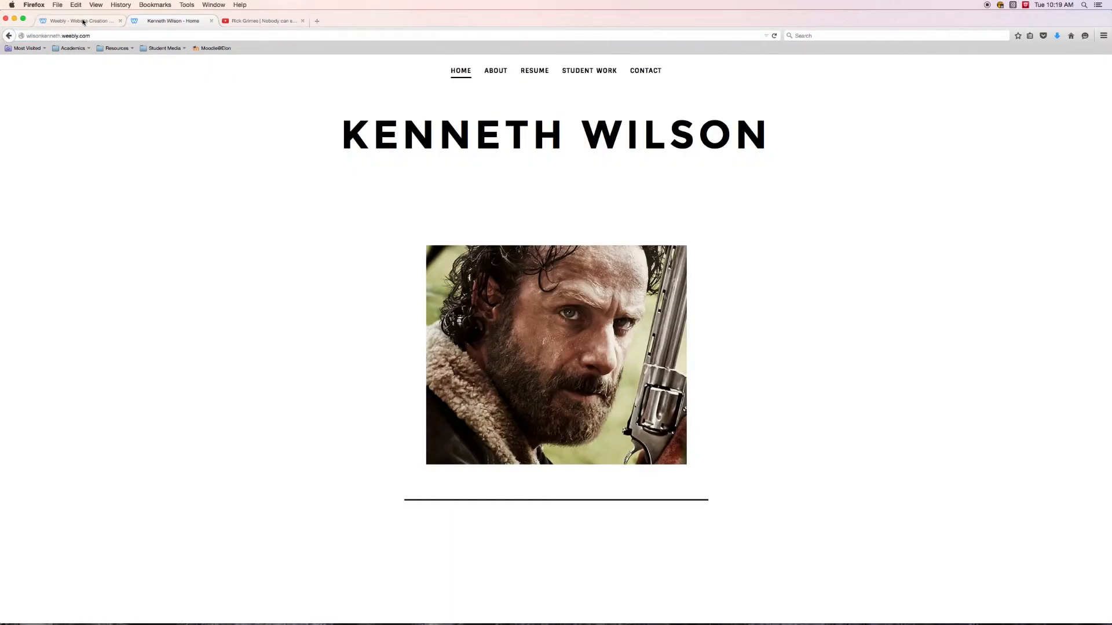
click(78, 21)
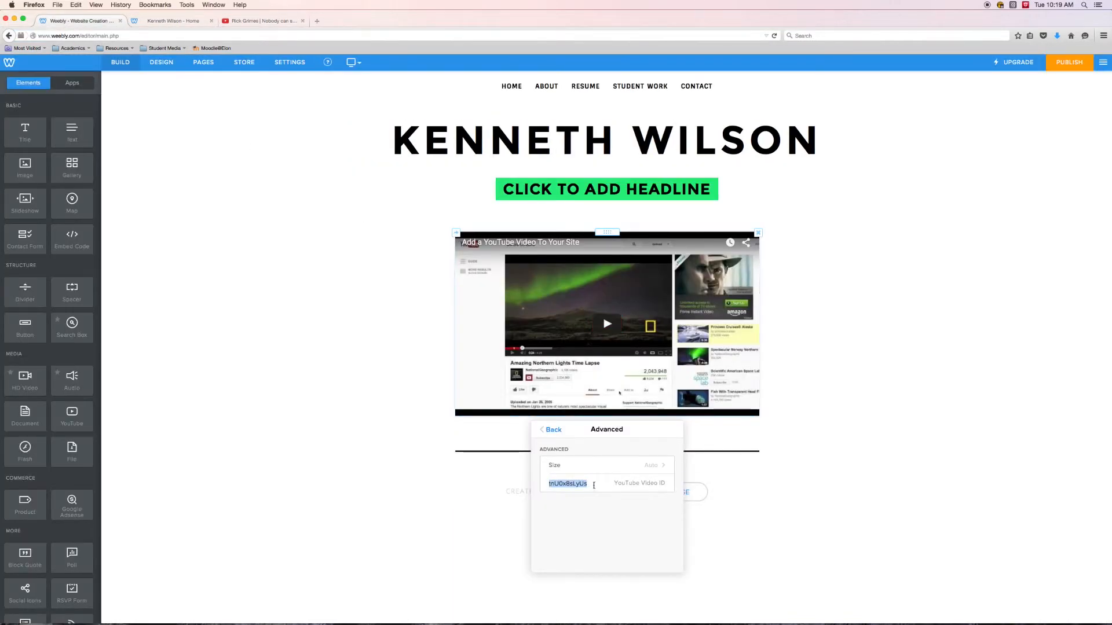
drag(587, 484, 549, 484)
key(BackSpace)
right_click(563, 488)
click(593, 523)
click(795, 505)
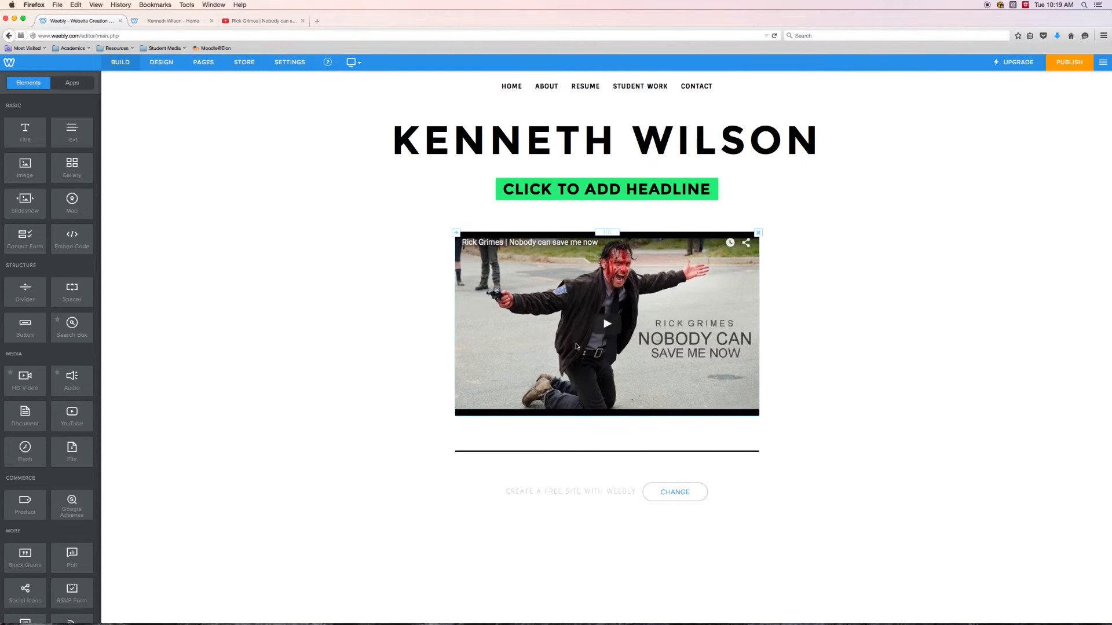
- Review which part of the YouTube video's address forms the video ID, and return to the site editor
click(264, 22)
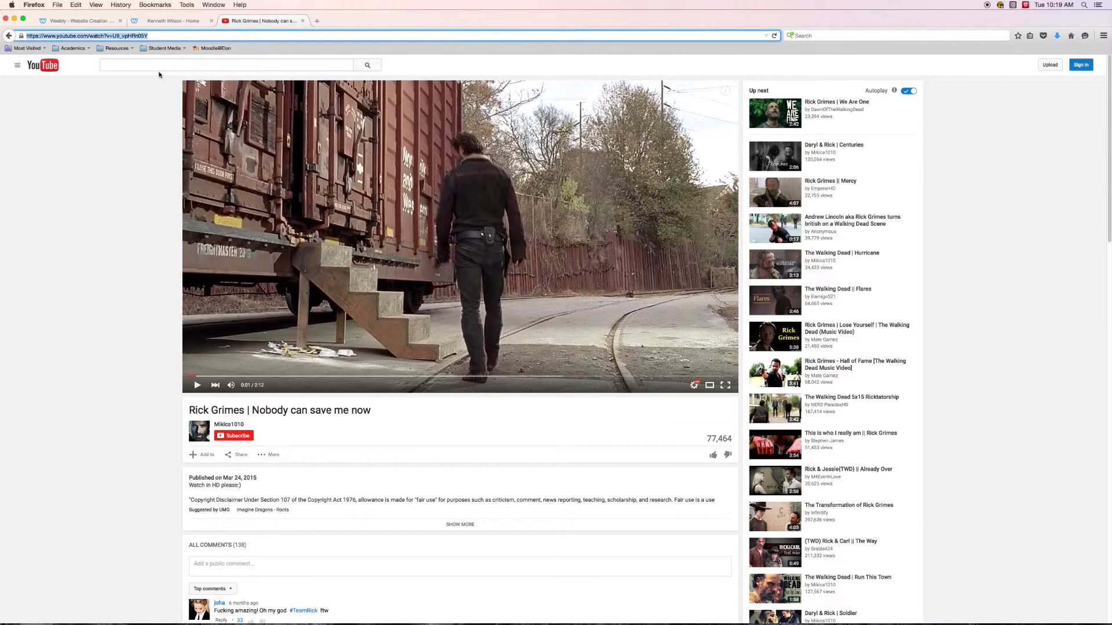
click(136, 36)
drag(114, 36, 150, 37)
click(113, 36)
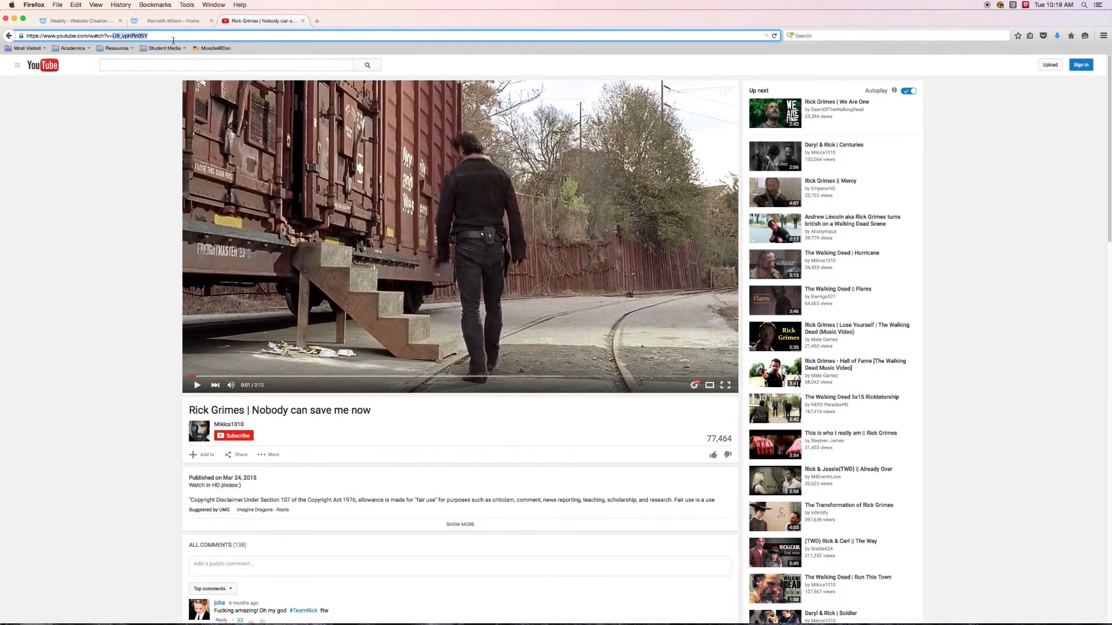
click(81, 21)
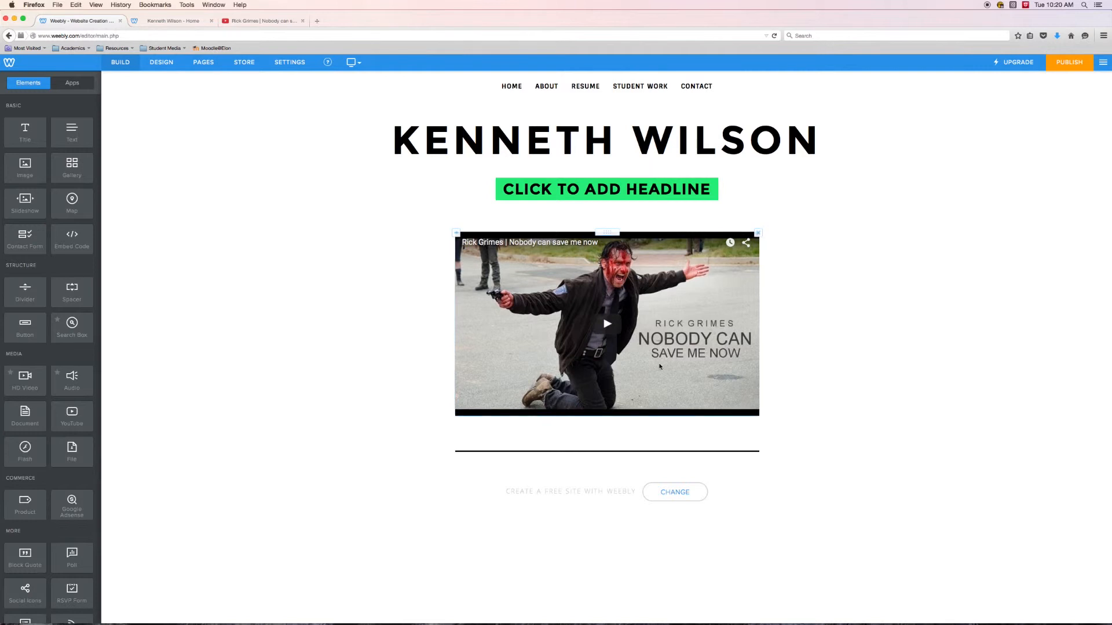
- Check the YouTube element's Video ID in its advanced settings, and publish the site
click(598, 526)
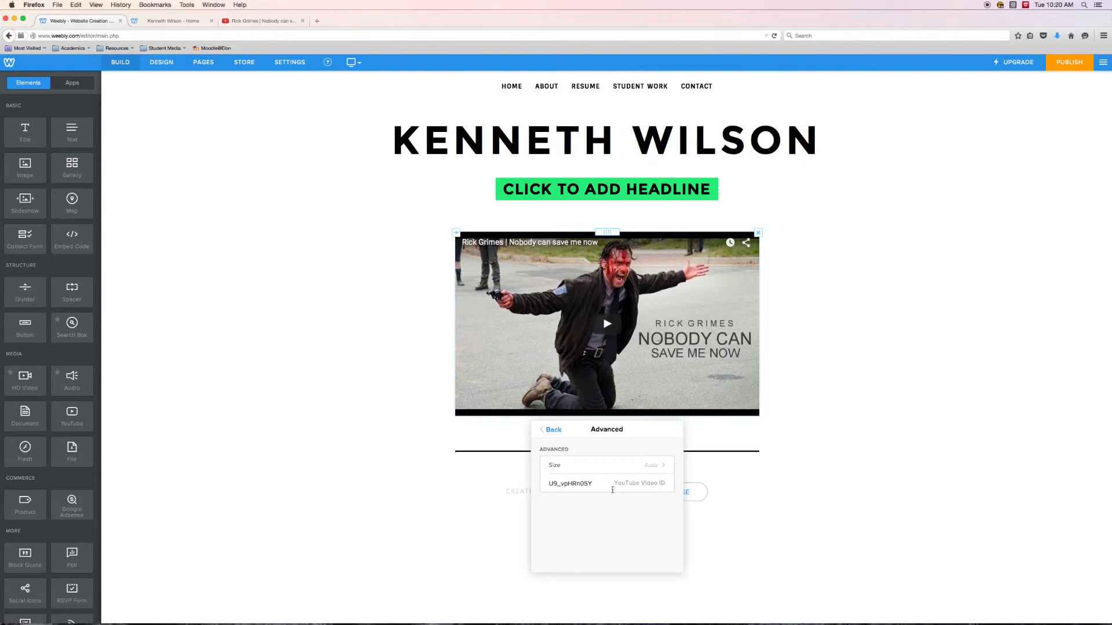
click(346, 396)
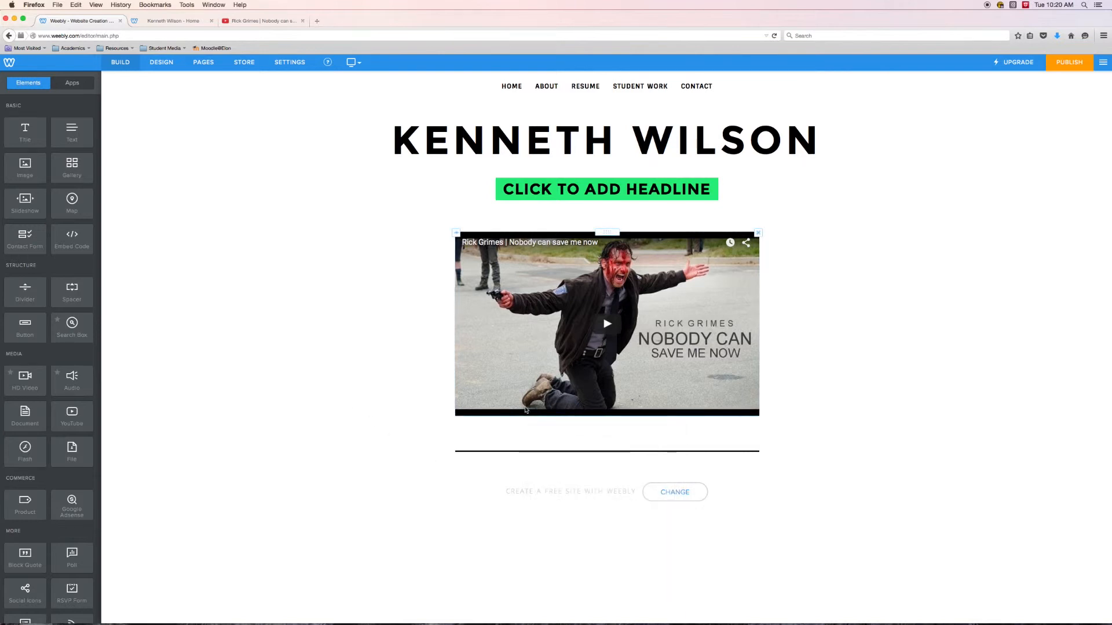
click(1068, 64)
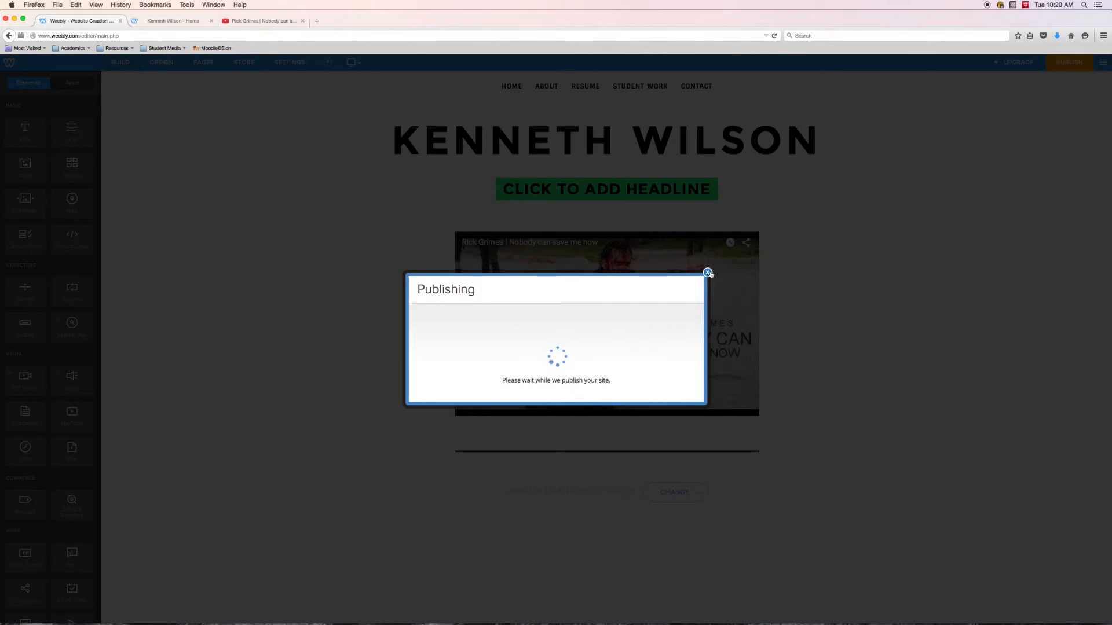
click(709, 275)
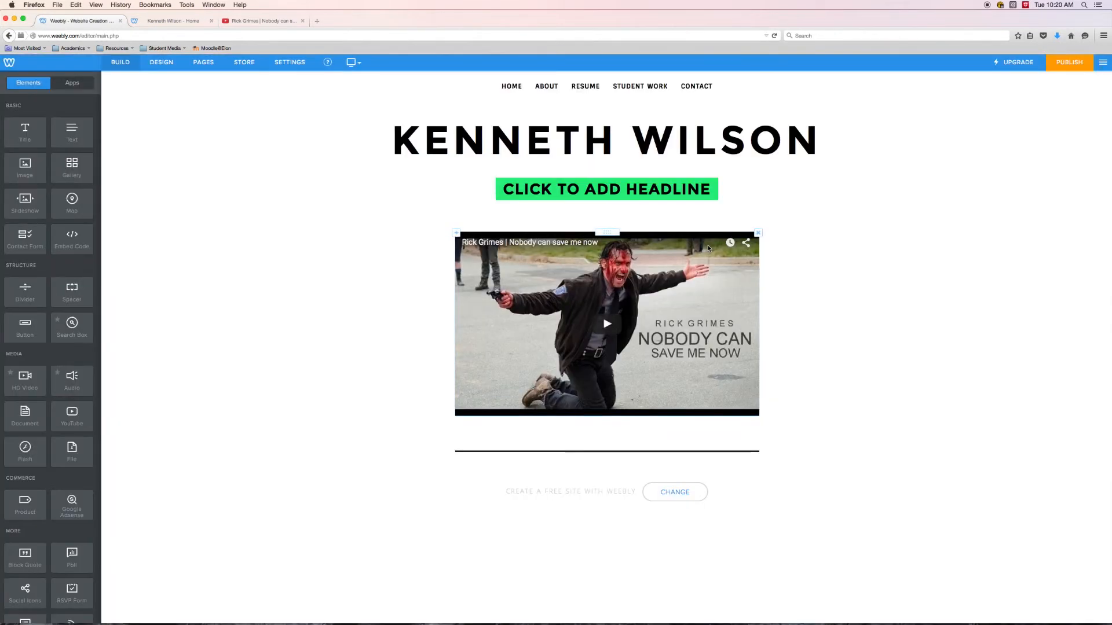
- Switch to the published site, reload it and open its Video page under Student Work
click(173, 20)
key(super+r)
mouse_move(582, 77)
click(581, 112)
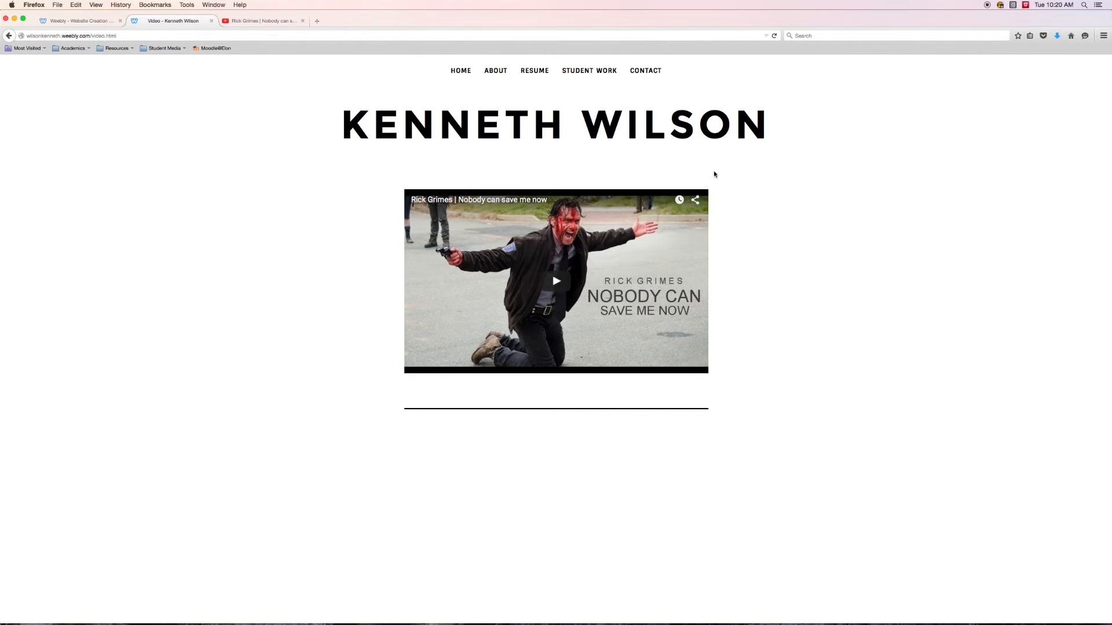
- Play the embedded video on the published page, try it in full screen, and pause it with the advertisement dismissed
click(556, 285)
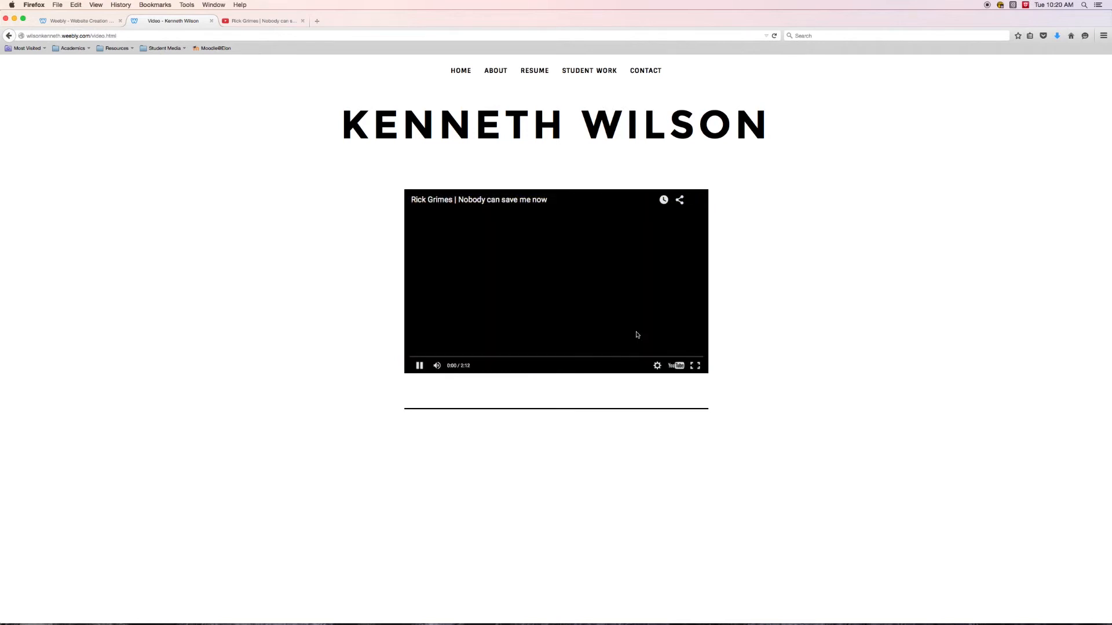
click(695, 368)
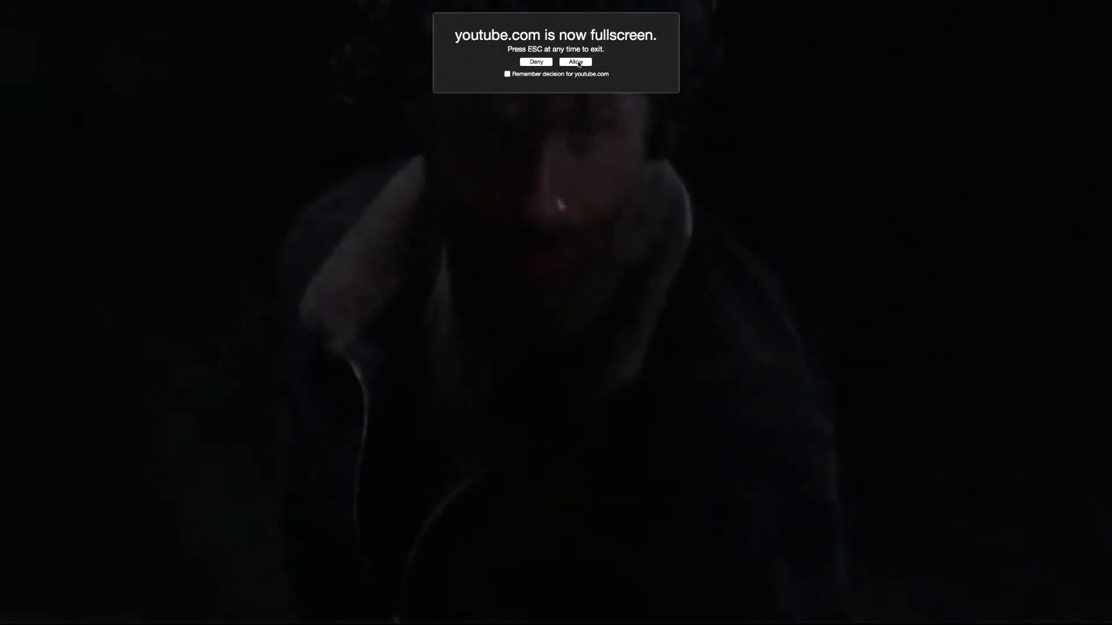
click(575, 62)
key(Escape)
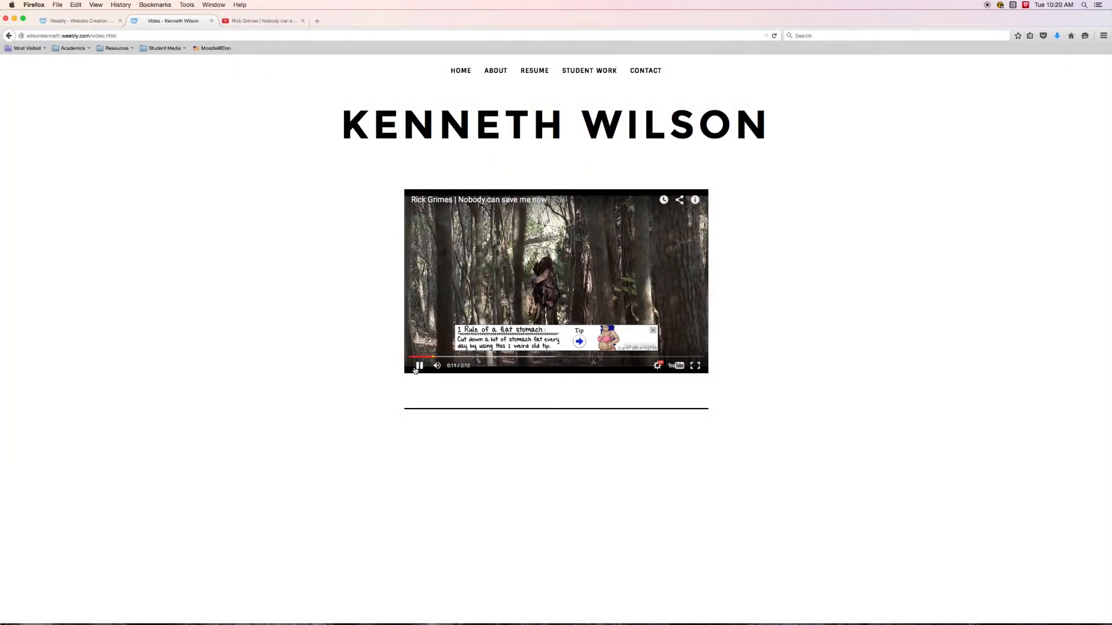
click(417, 368)
click(653, 330)
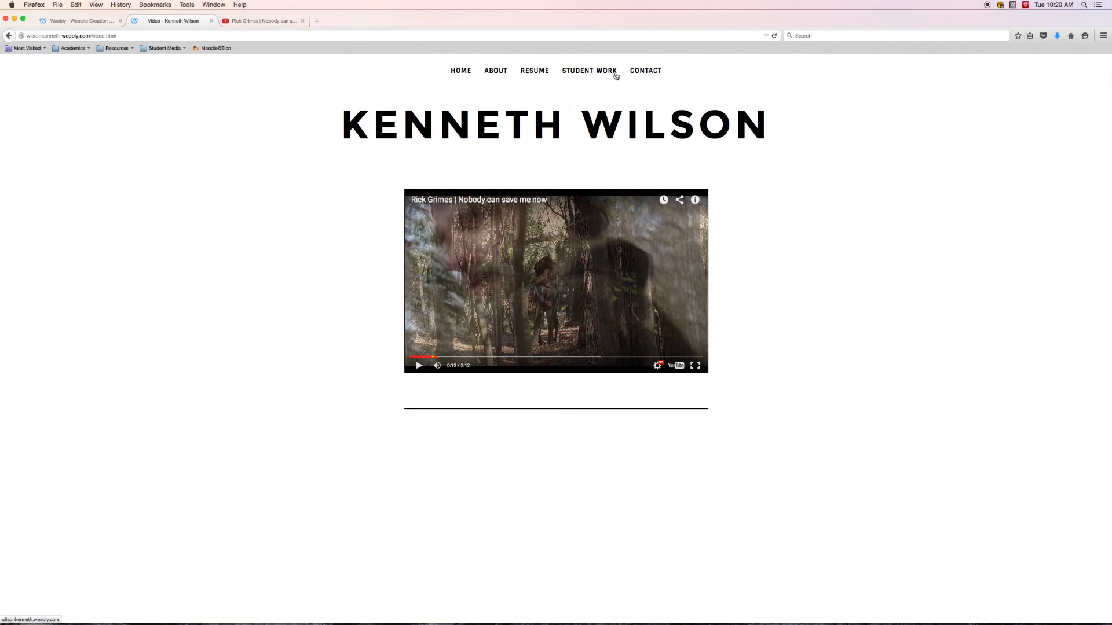
- Open the published Photography page under Student Work and view the slideshow's fourth and third photos
click(591, 87)
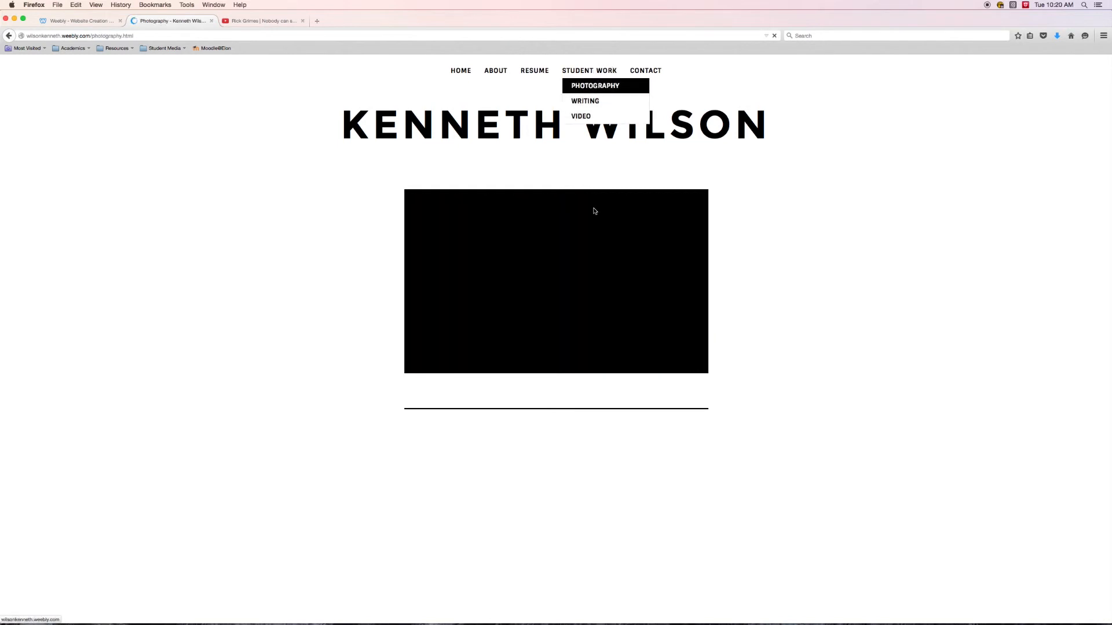
click(518, 443)
click(481, 448)
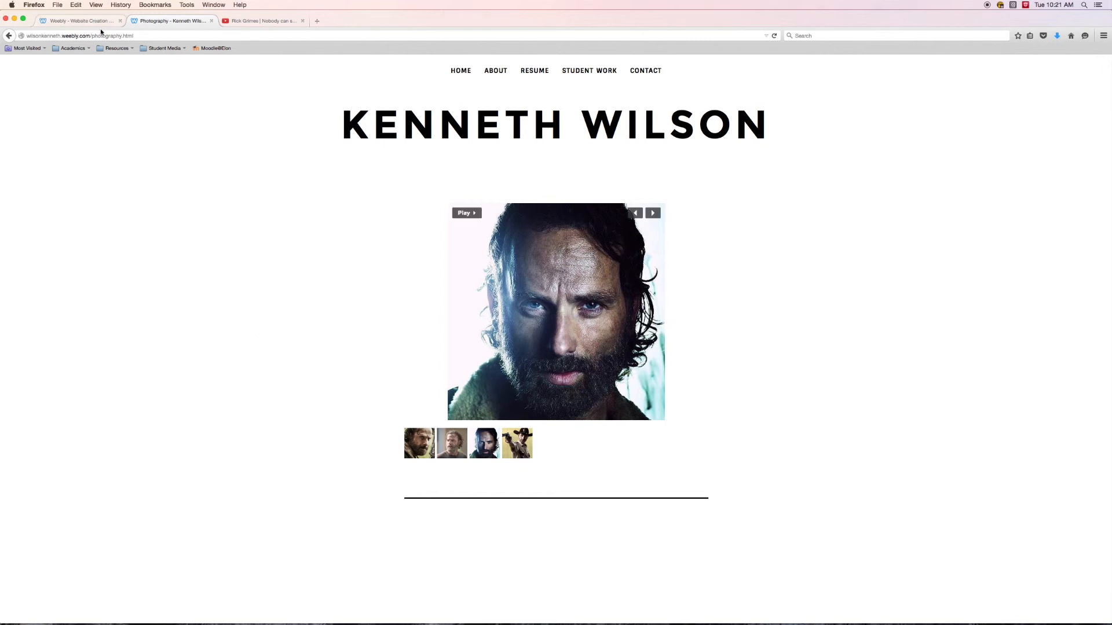
- Return to the site editor and add the title "PROMOTIONAL VIDEOS" above the YouTube video on the Video page
click(70, 22)
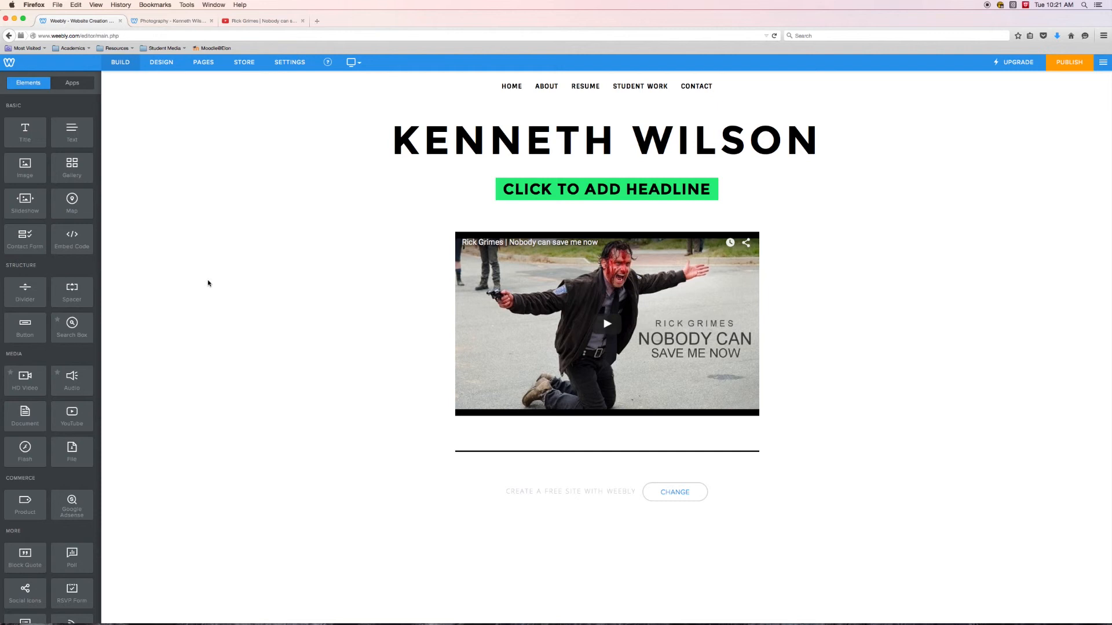
drag(18, 132, 497, 222)
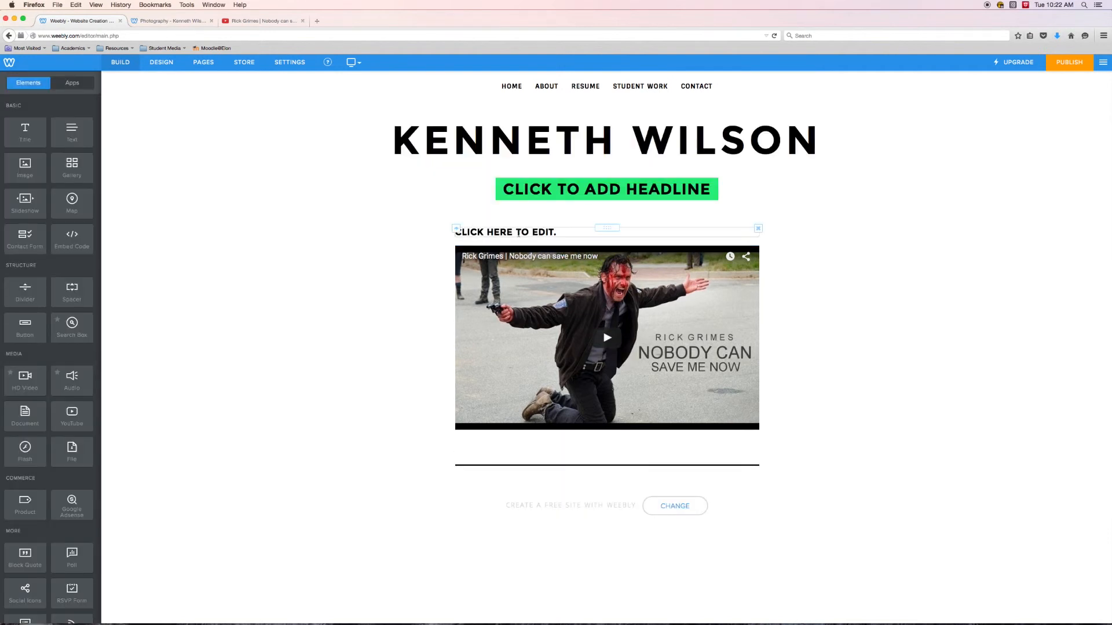
click(563, 233)
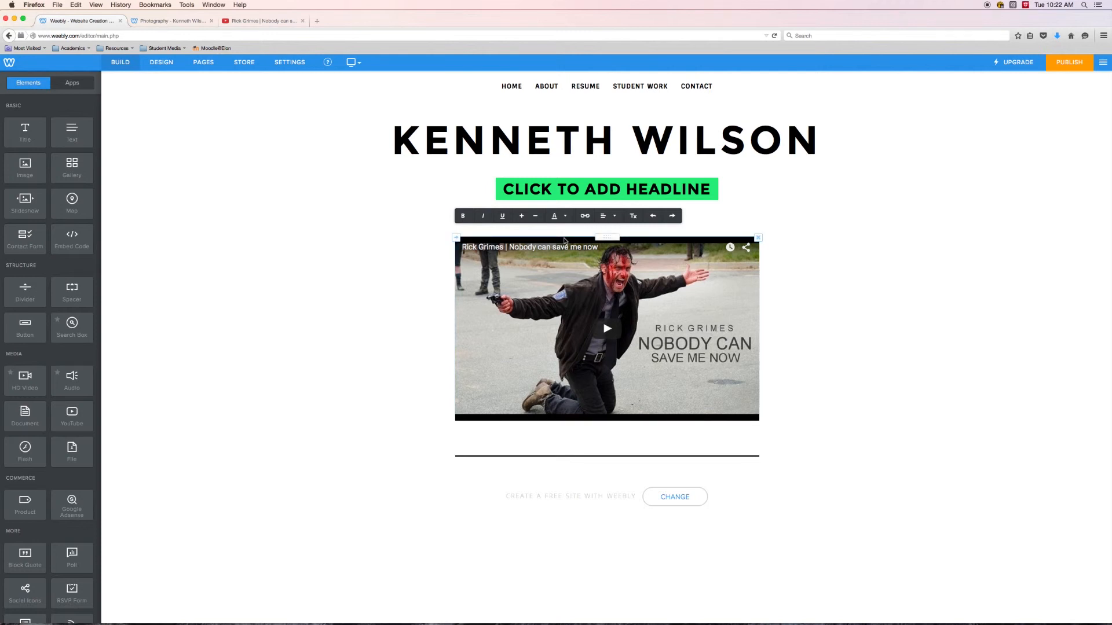
key(Return)
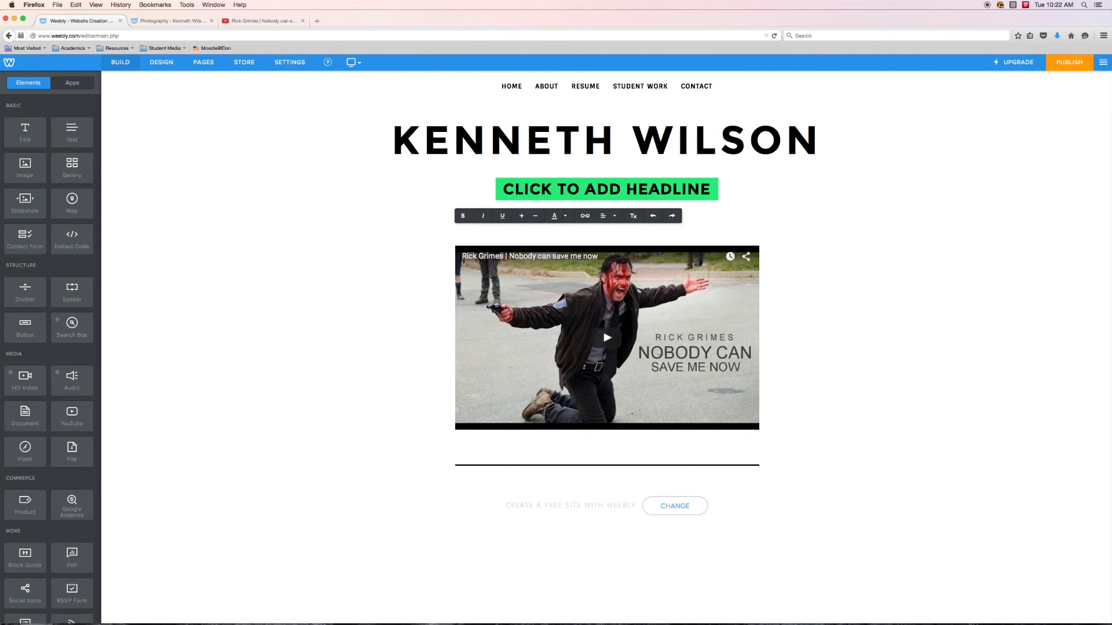
text(PROMOTIONAL VIDEOS)
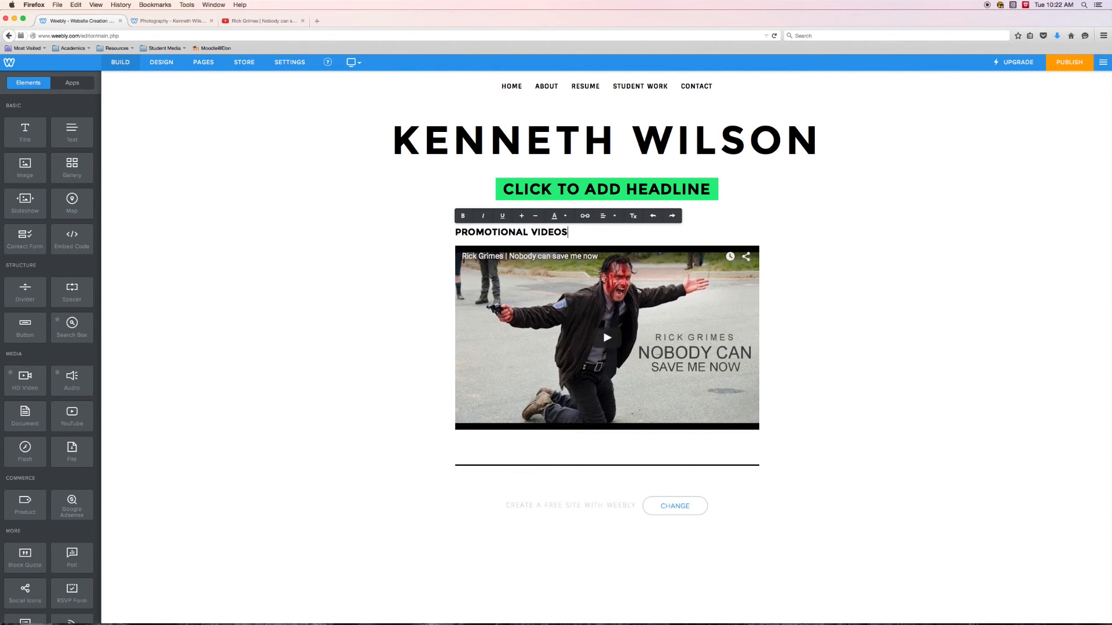
key(Return)
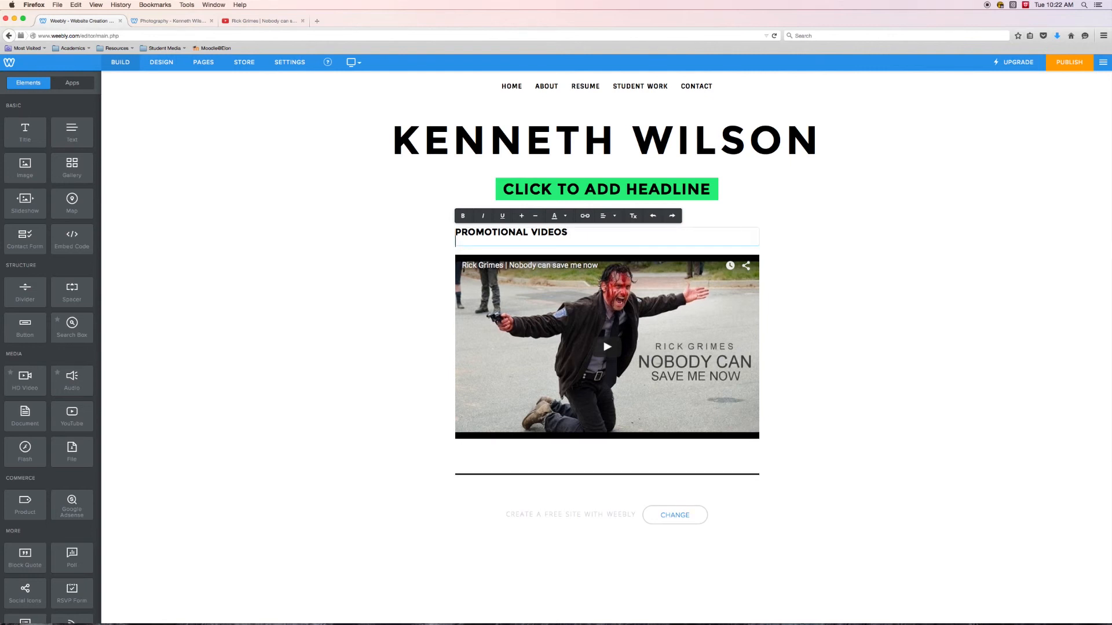
key(BackSpace)
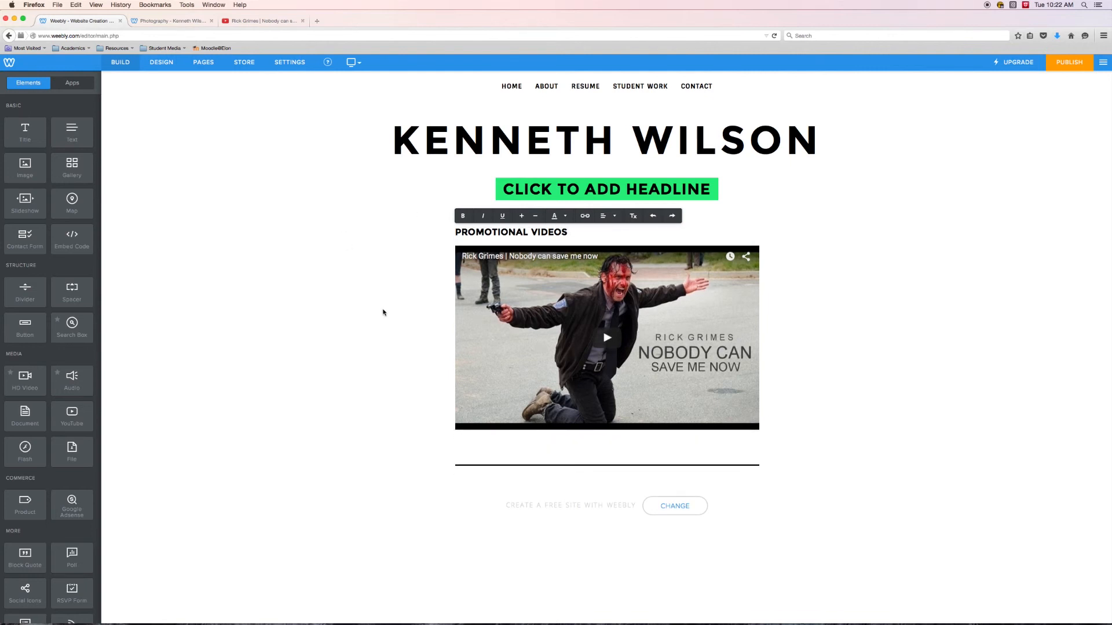
click(382, 312)
- Add a text paragraph below the title reading "These are promotional videos that I made to show how good at killing zombies I am."
drag(91, 137, 520, 267)
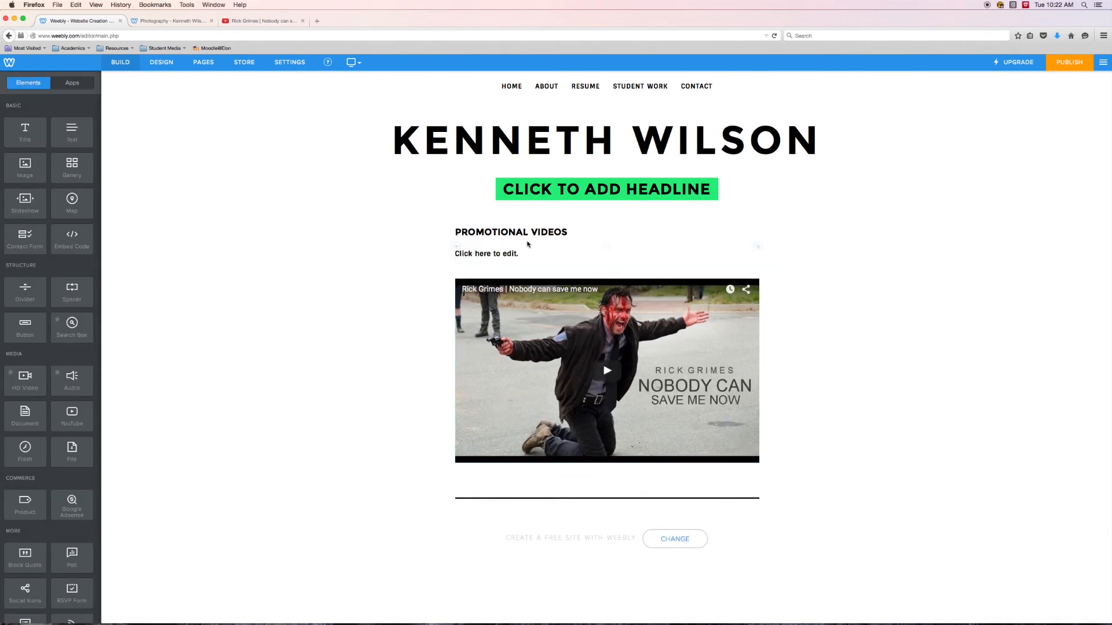
click(520, 254)
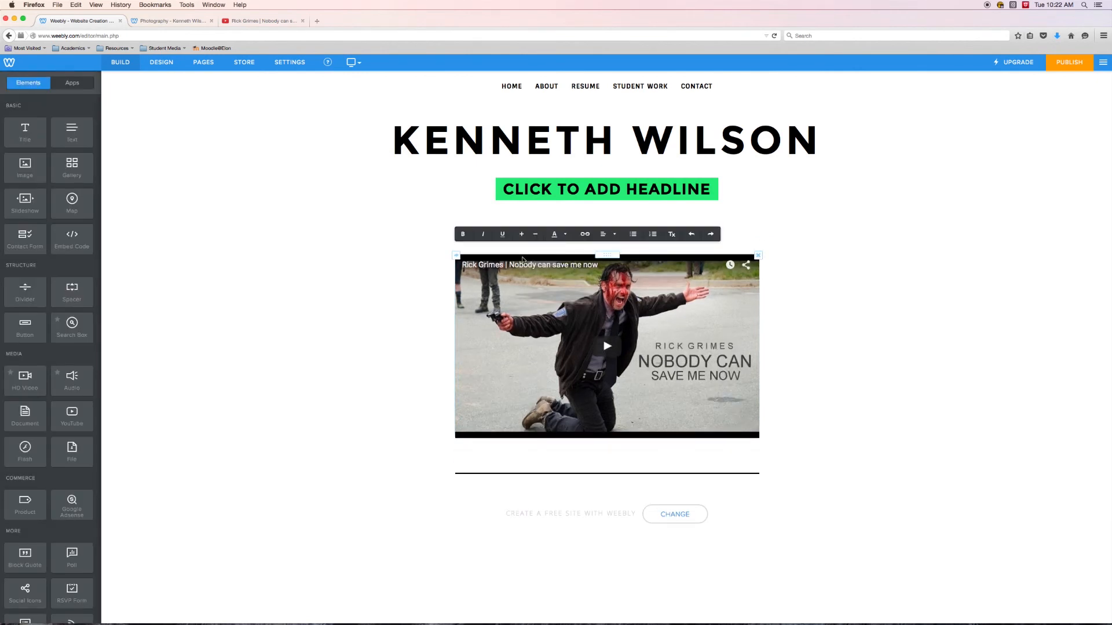
text(These a)
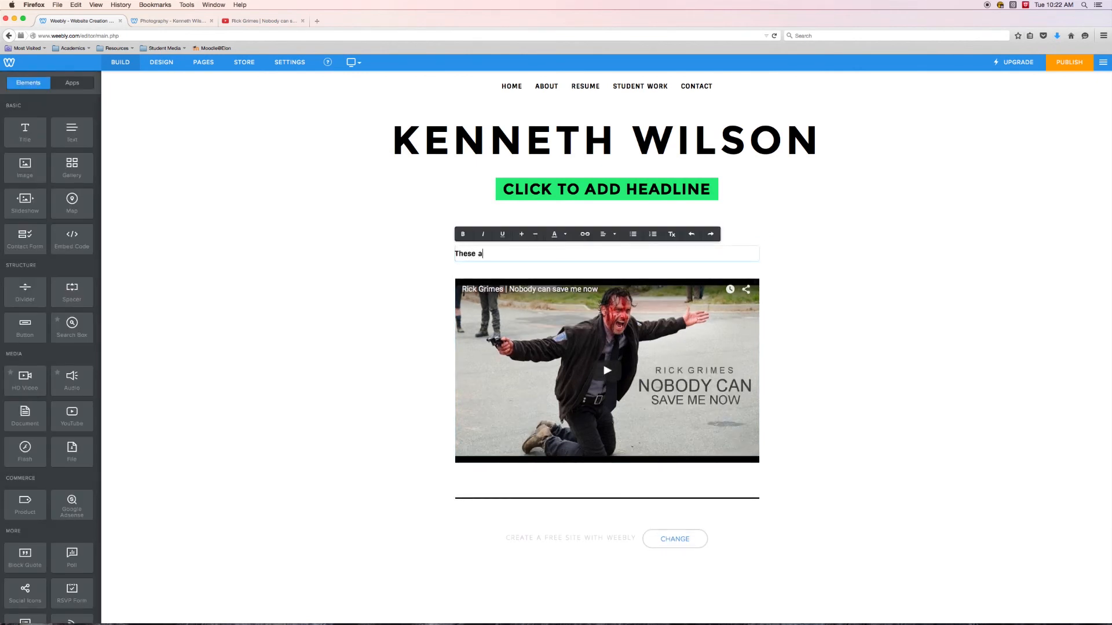
text(re promotional videos that I made to show how go)
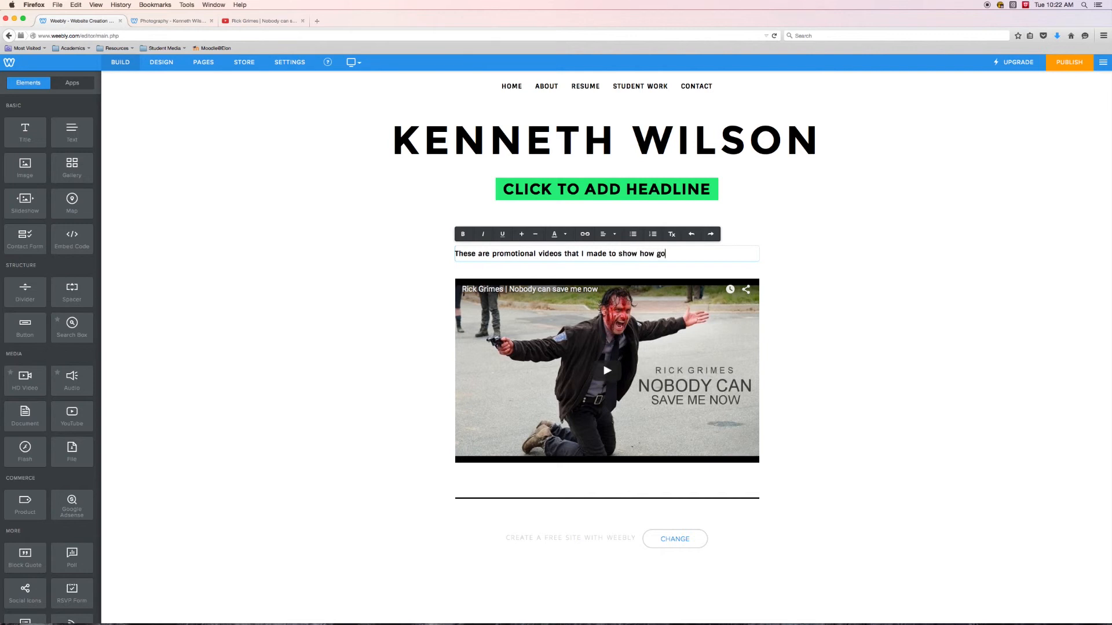
text(od at killing zombies I am.)
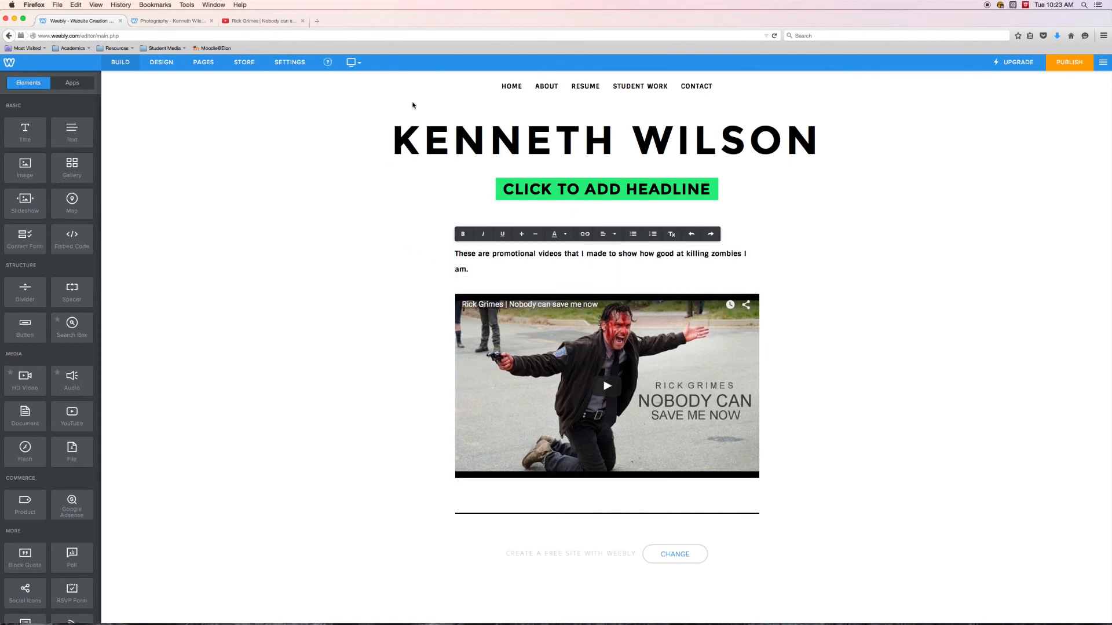
- Open the Photography page for editing and add the title "THESE ARE MY HEAD SHOTS" above the slideshow
click(199, 61)
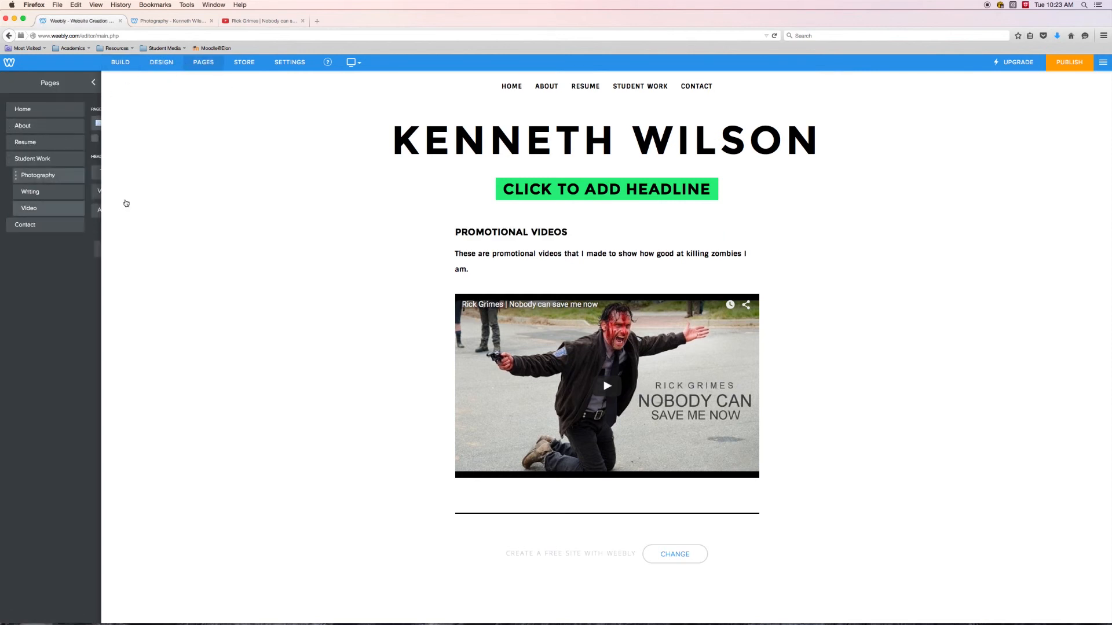
click(66, 183)
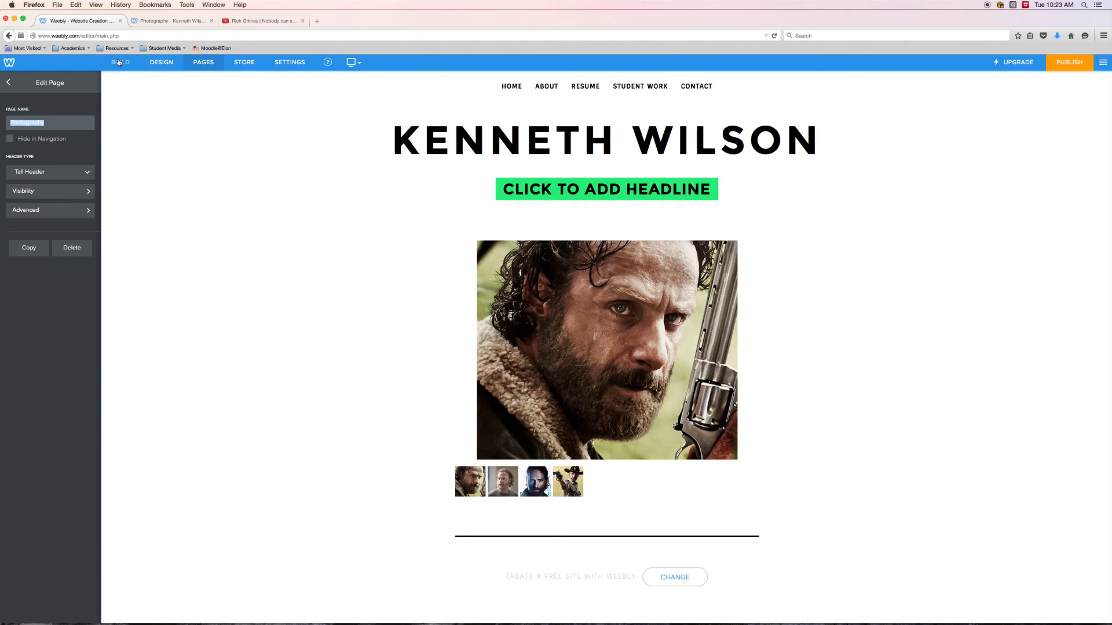
click(120, 63)
drag(25, 132, 559, 239)
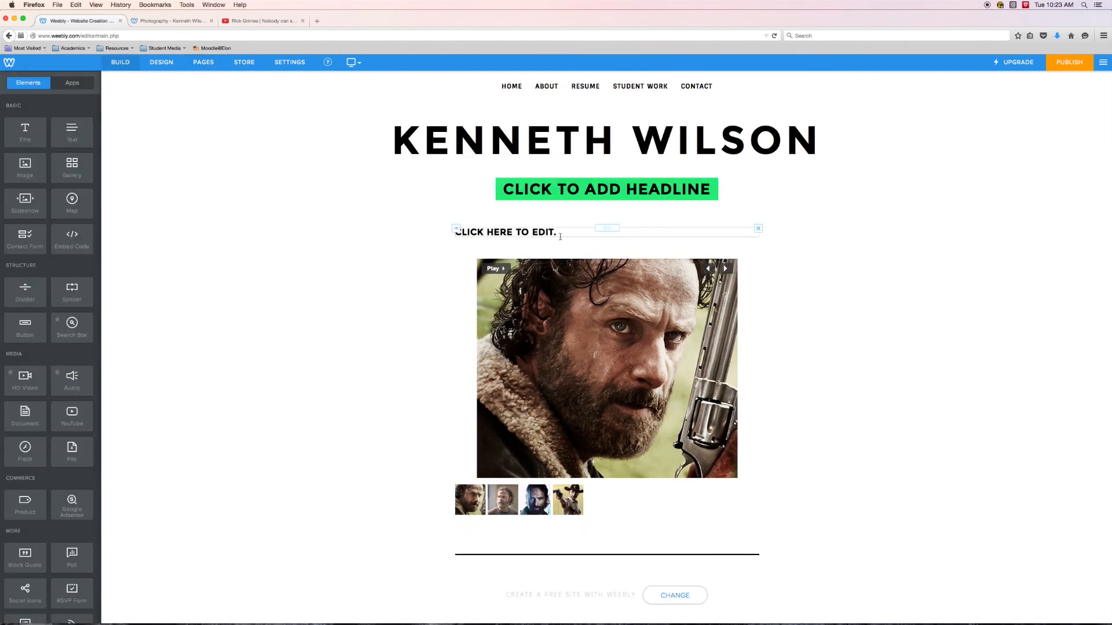
click(557, 234)
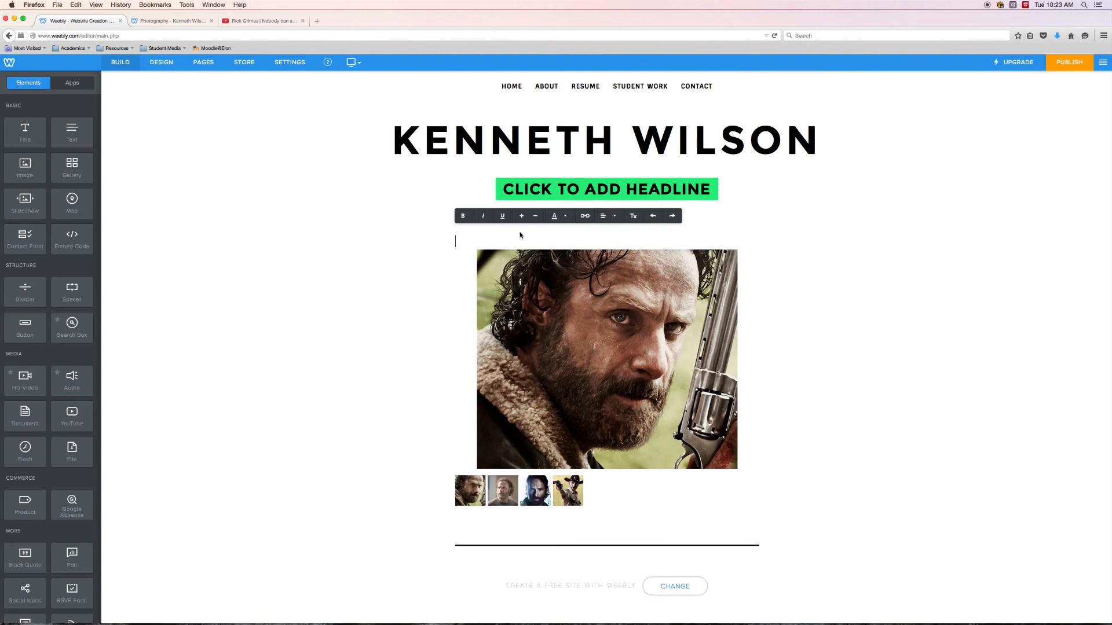
text(THESE ARE MY HEAD SHOTS)
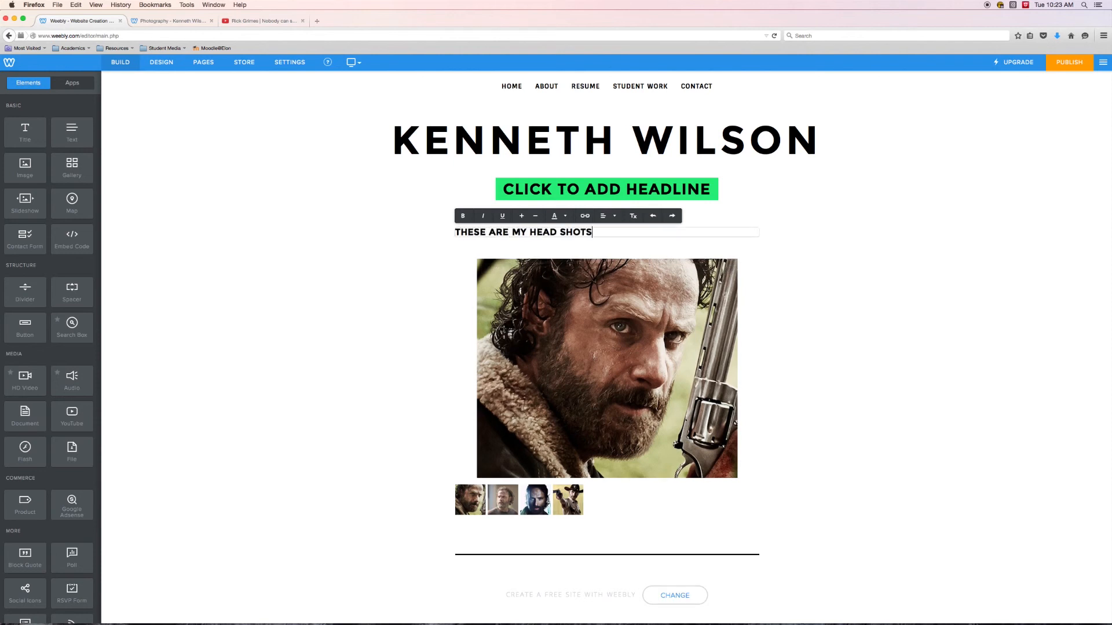
- Add a text paragraph between the title and the slideshow reading "These are head shots of me for promotional materials."
drag(72, 132, 483, 262)
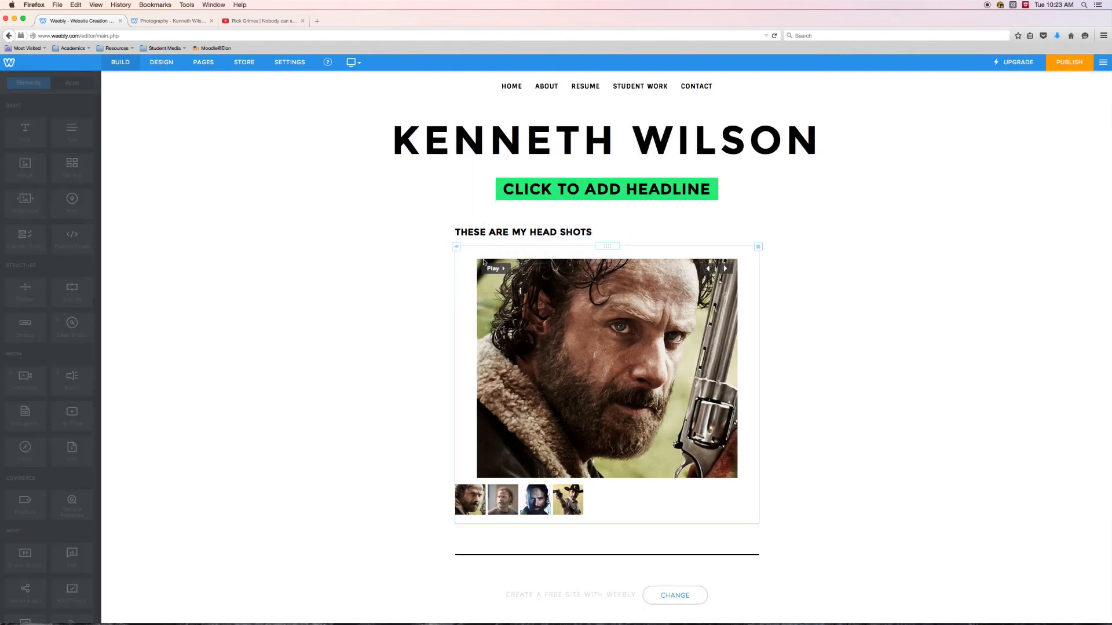
click(494, 256)
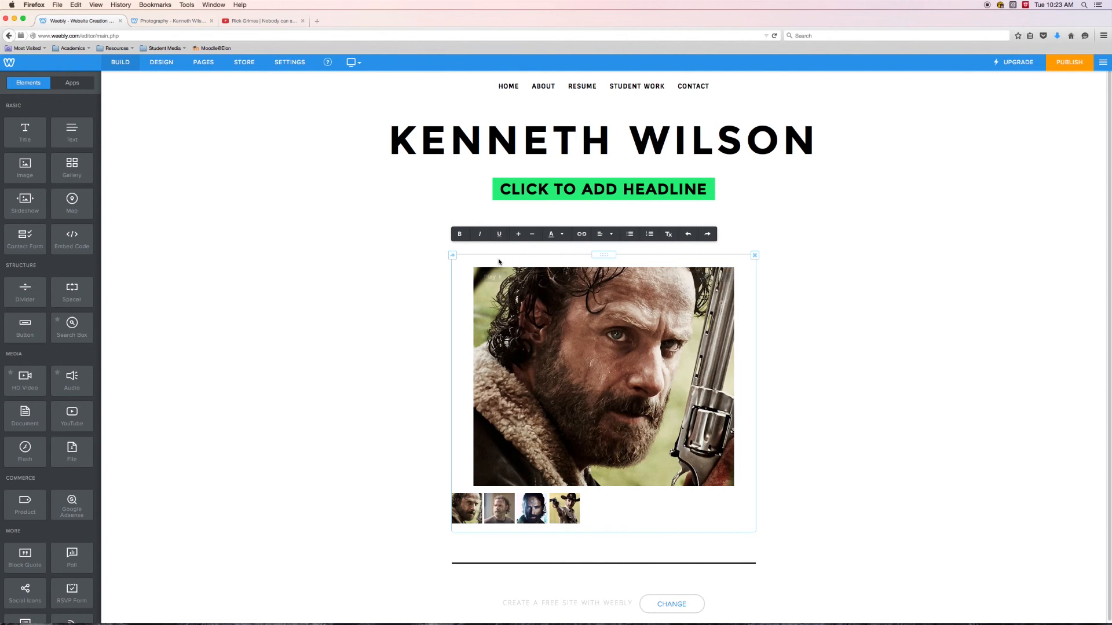
text(Theae are h)
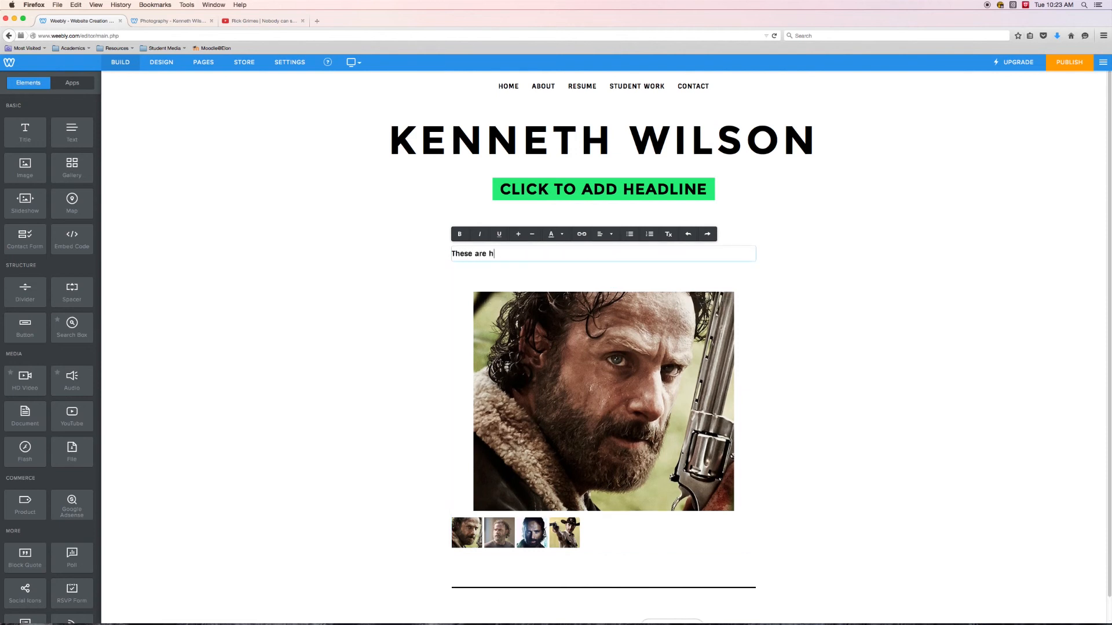
text(ead shots of me for promotional materials.)
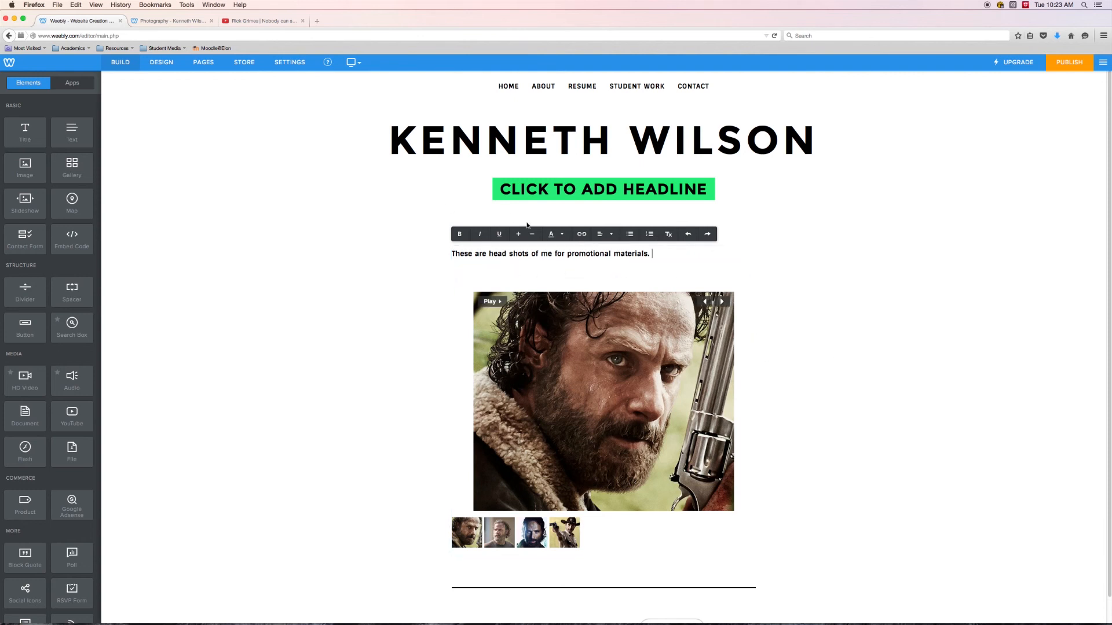
click(308, 313)
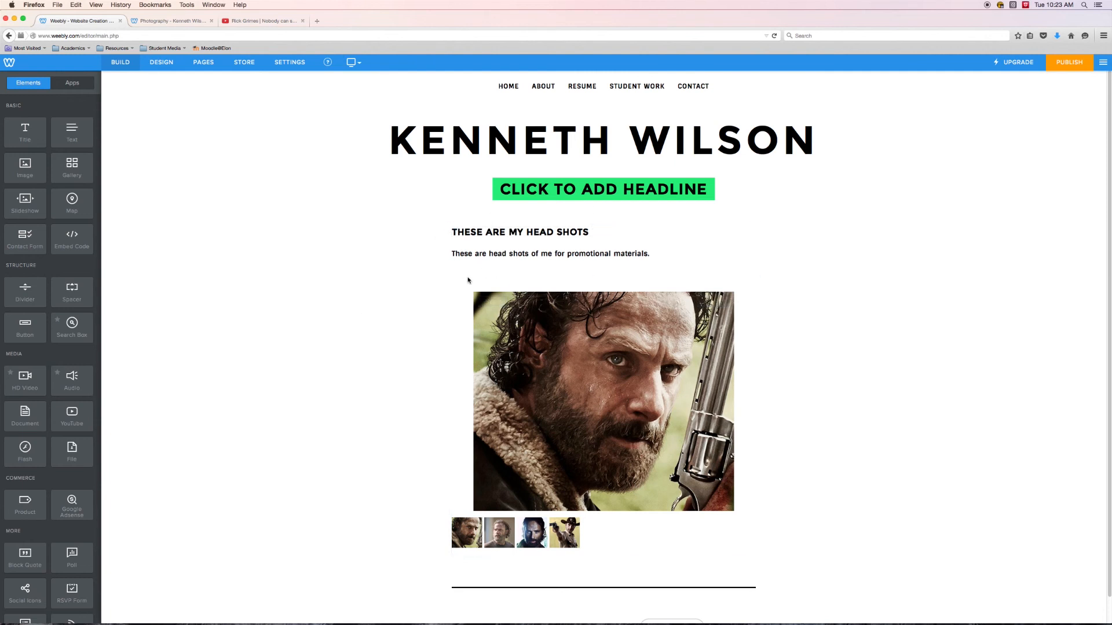
triple_click(640, 254)
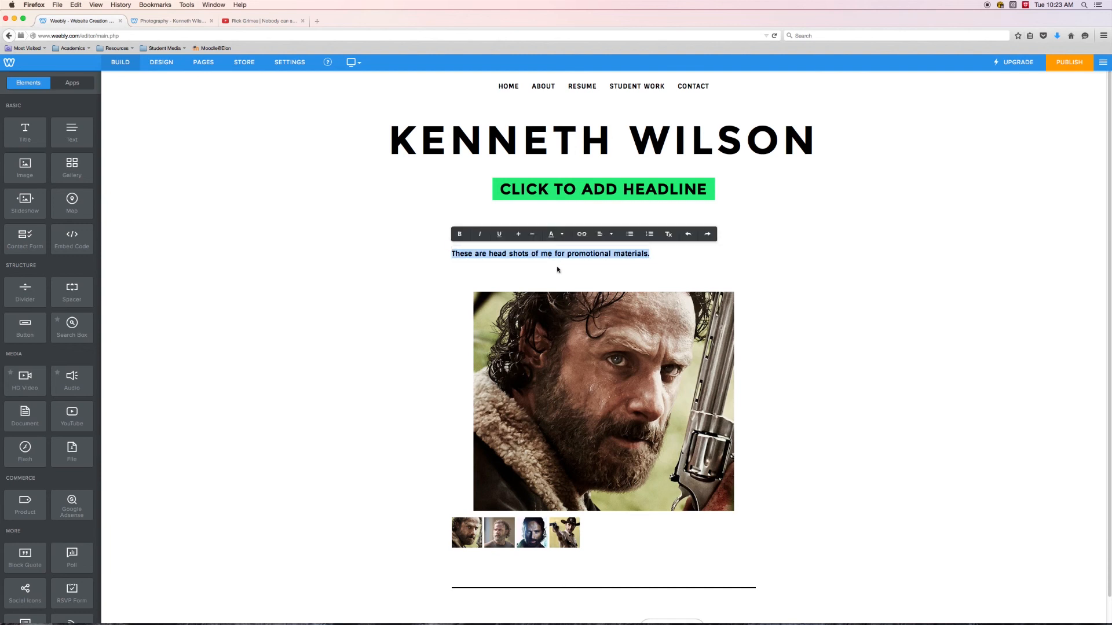
click(861, 311)
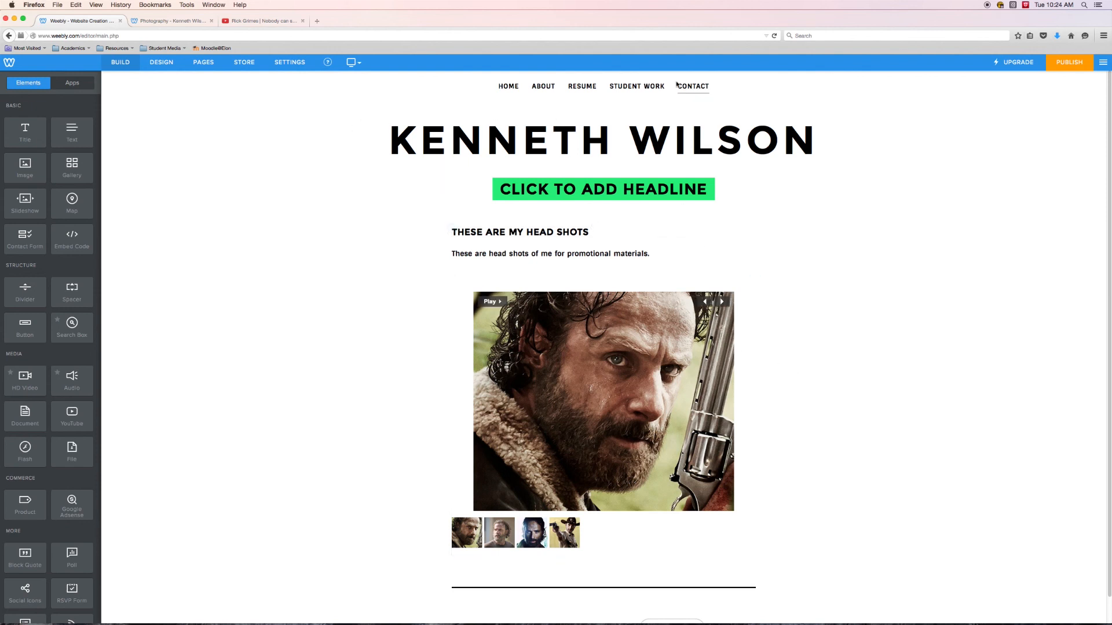
- Open the Resume page from the site's page list for editing
click(203, 61)
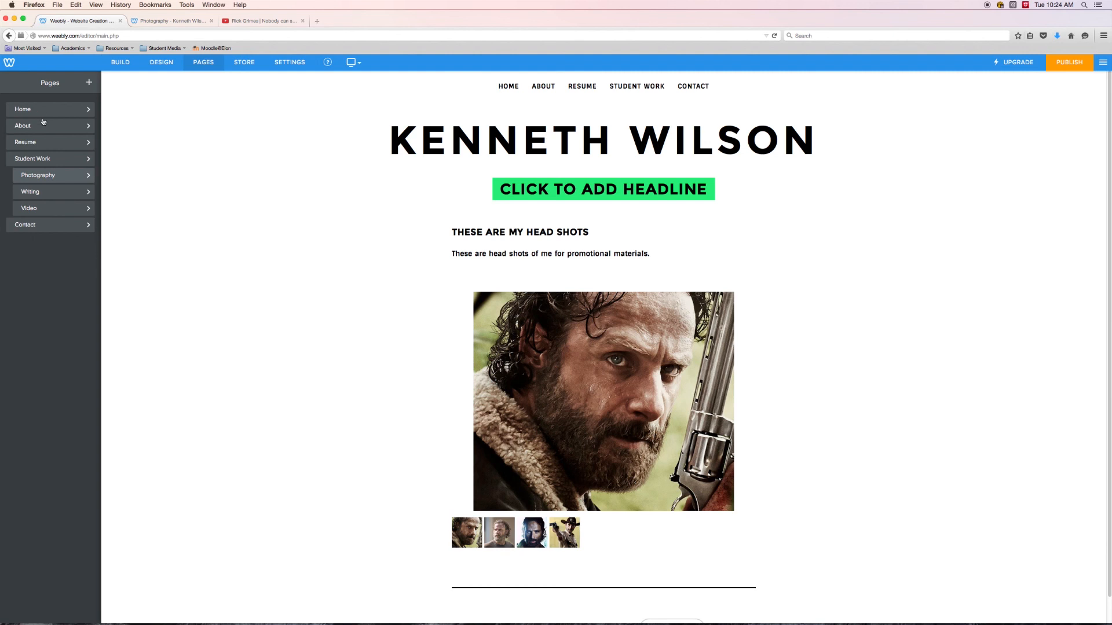
click(35, 142)
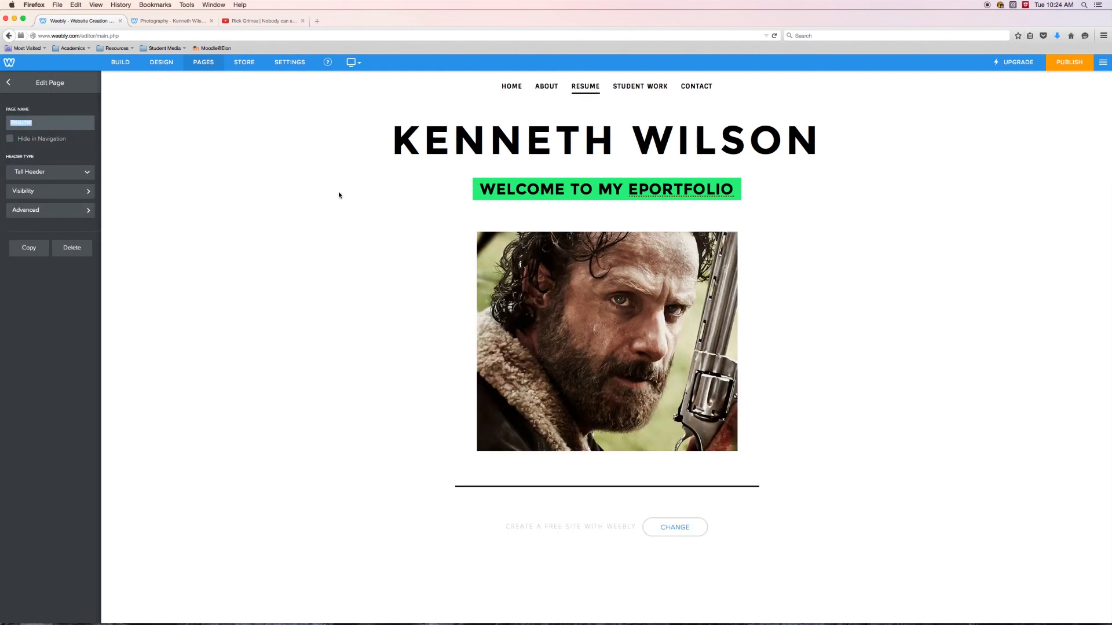
click(253, 260)
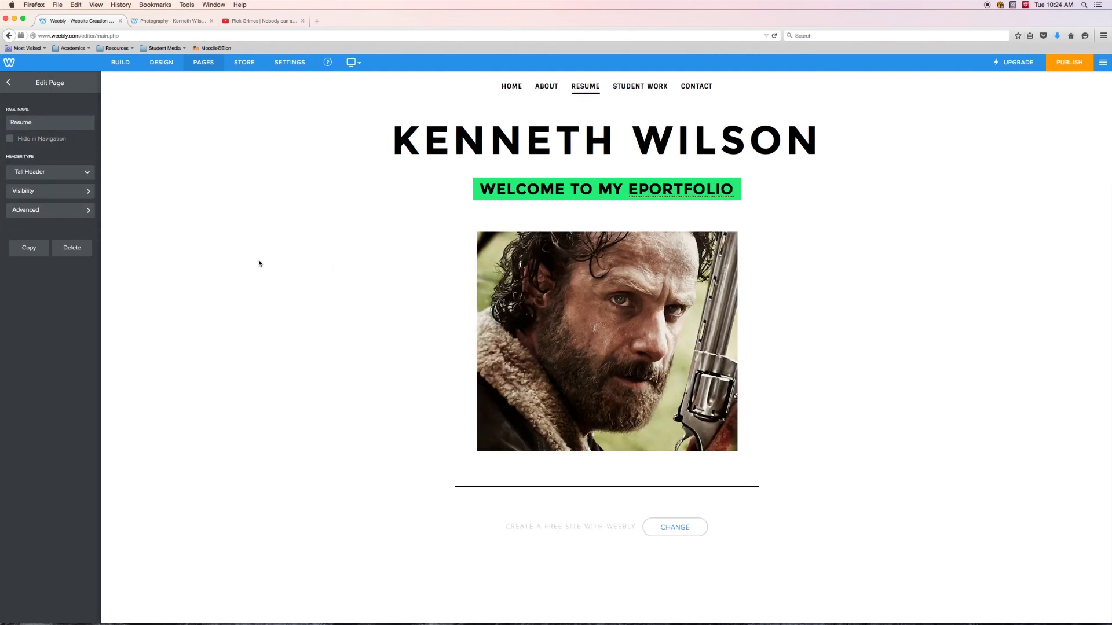